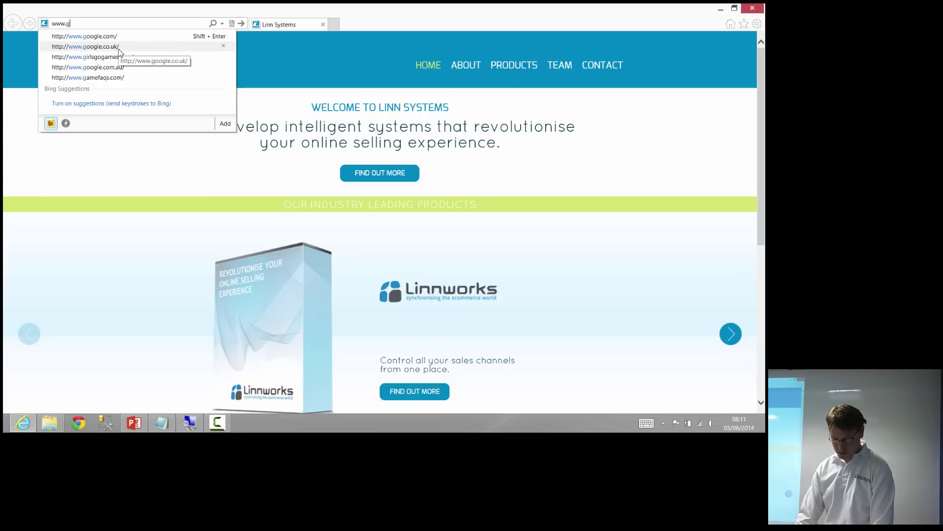
Google 'sql server express 2008 r2' and open Microsoft's SQL Server 2008 R2 SP2 Express download page
click(120, 49)
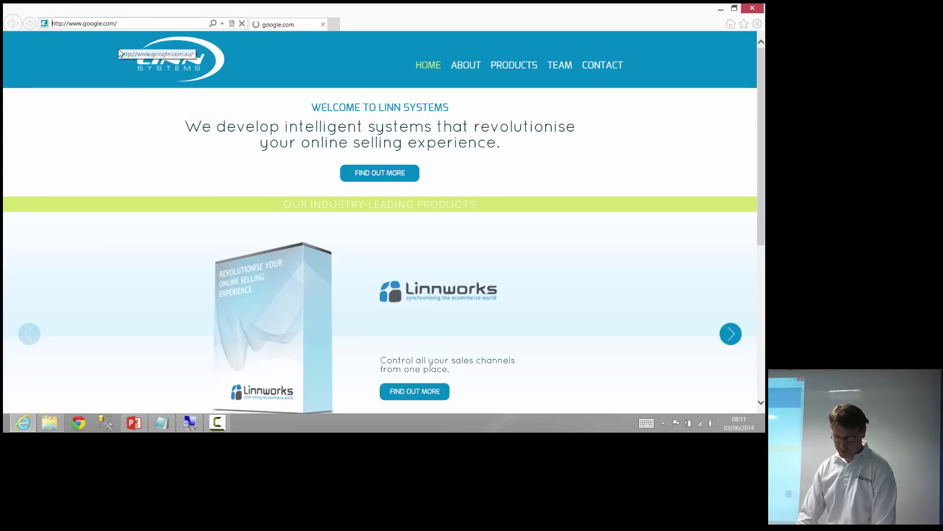
text(sql )
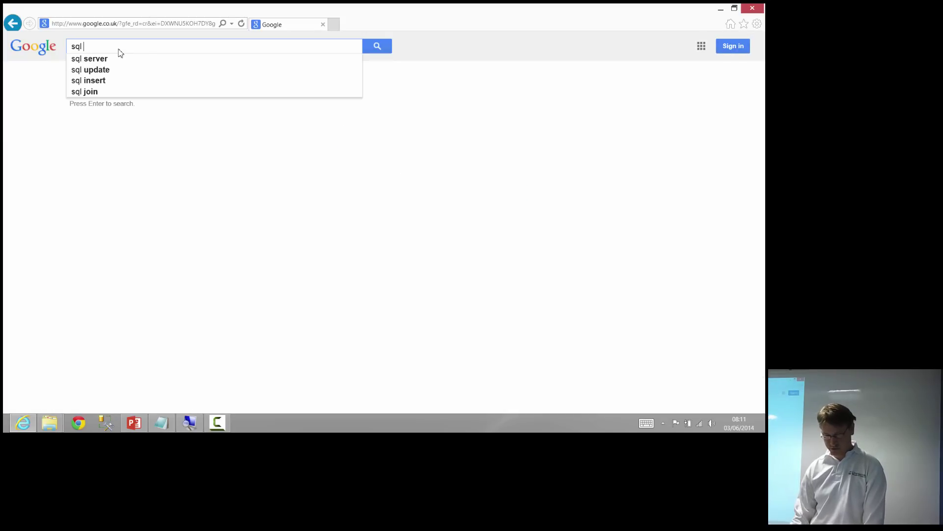
text(server )
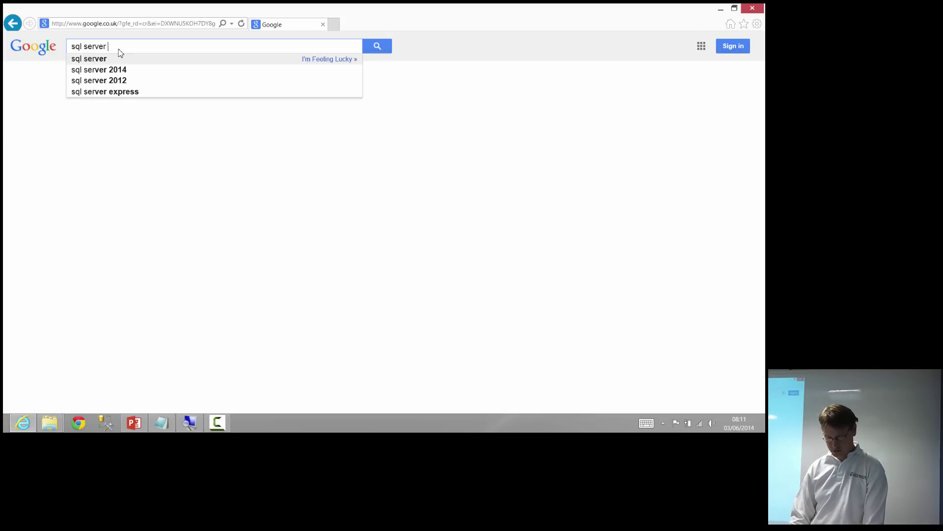
text(expr)
key(Down)
key(Down)
key(Down)
key(Down)
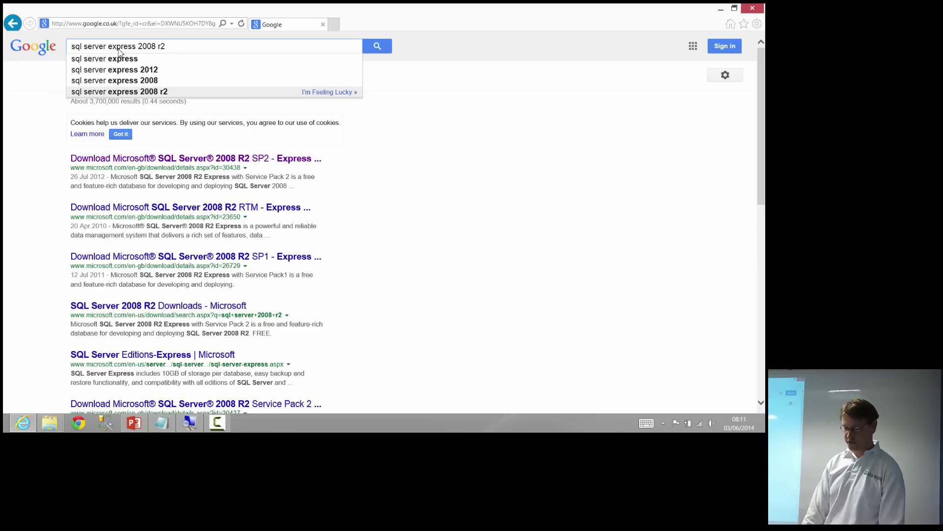
key(Up)
key(Up)
key(Down)
key(Down)
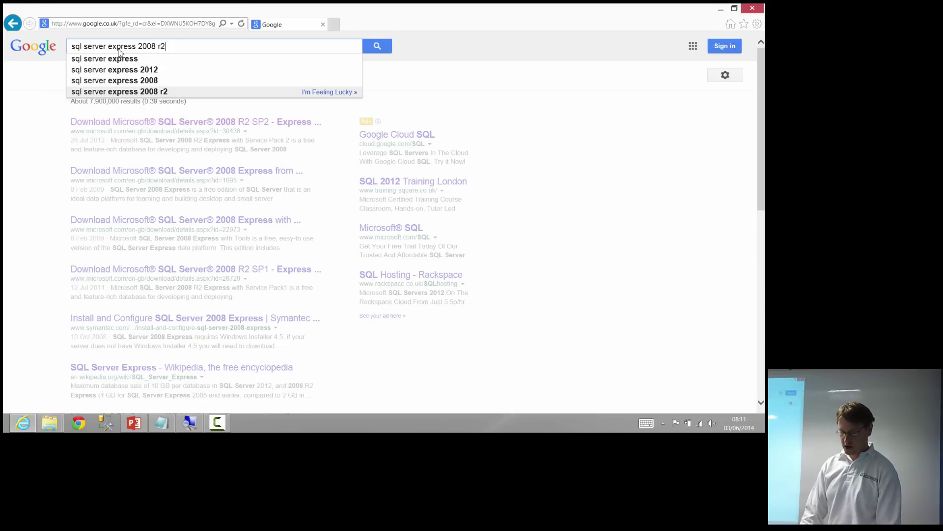
key(Return)
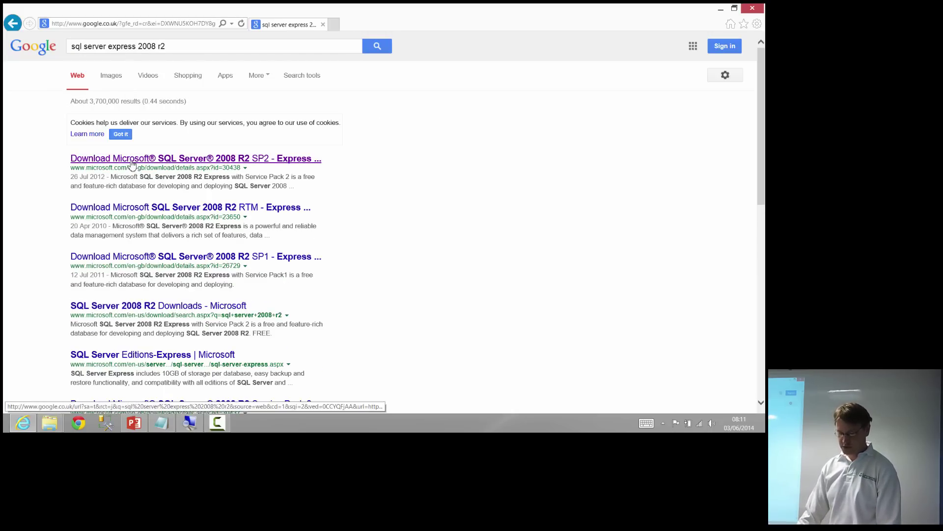
click(132, 163)
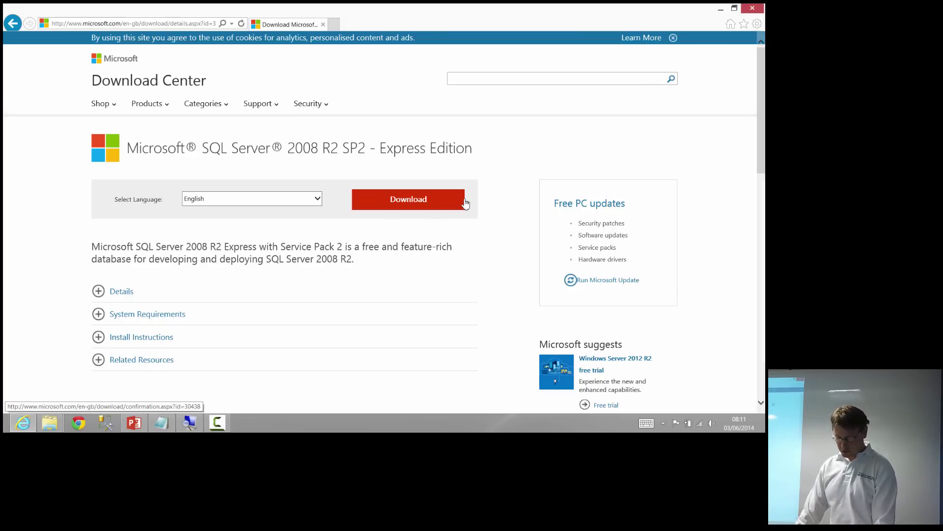
key(super)
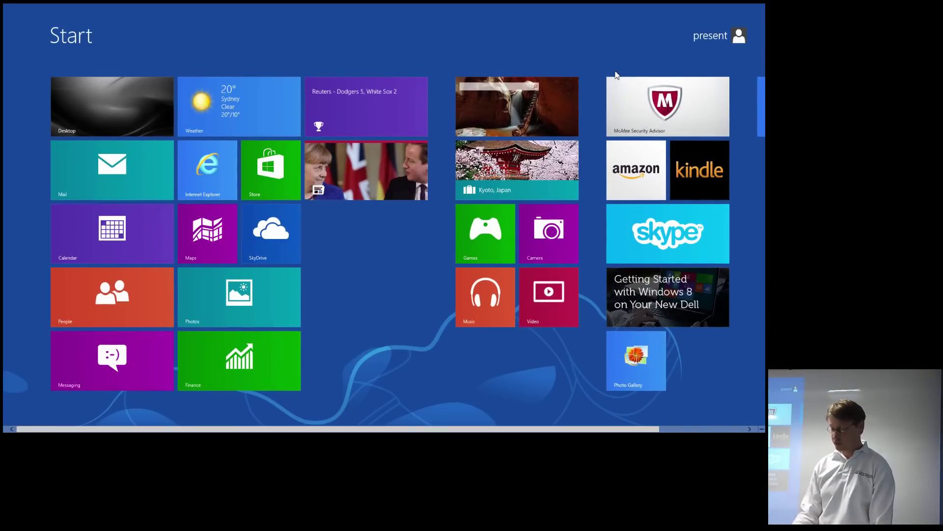
Open the Services console through Control Panel's Administrative Tools
text(control)
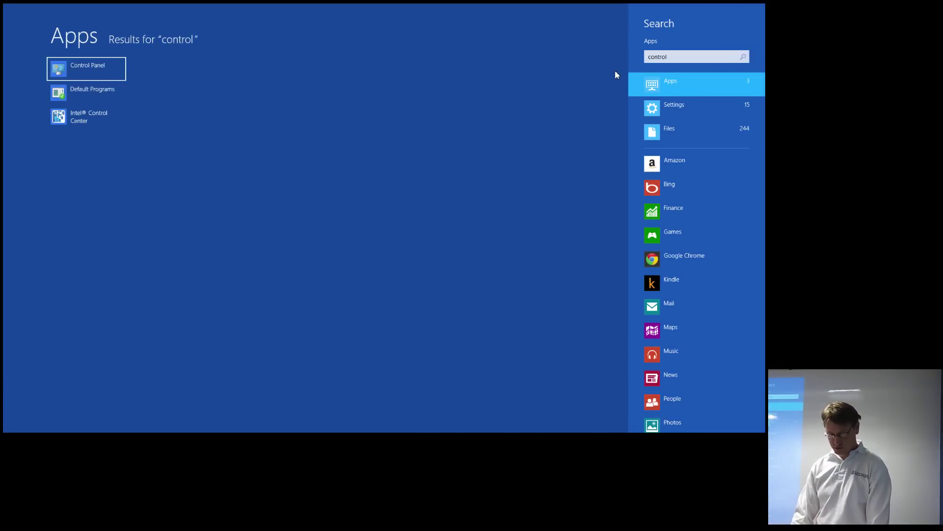
key(Return)
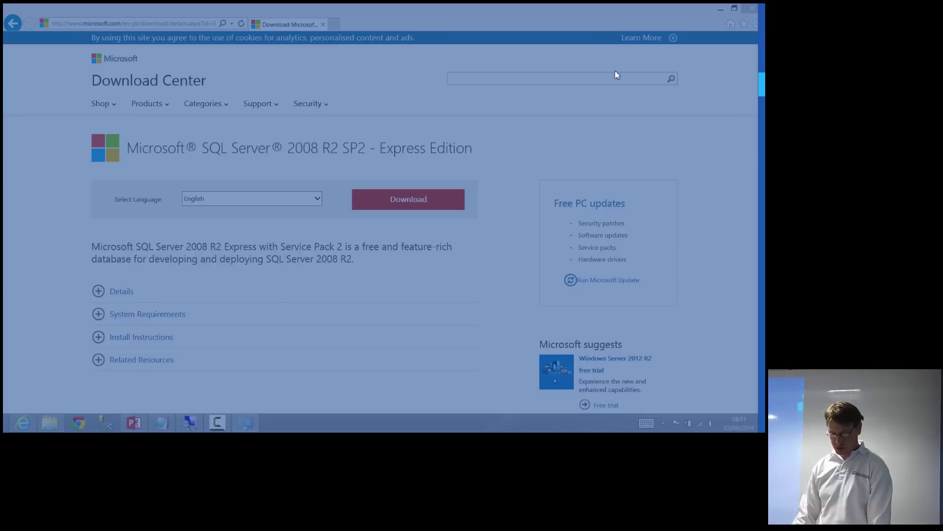
click(399, 154)
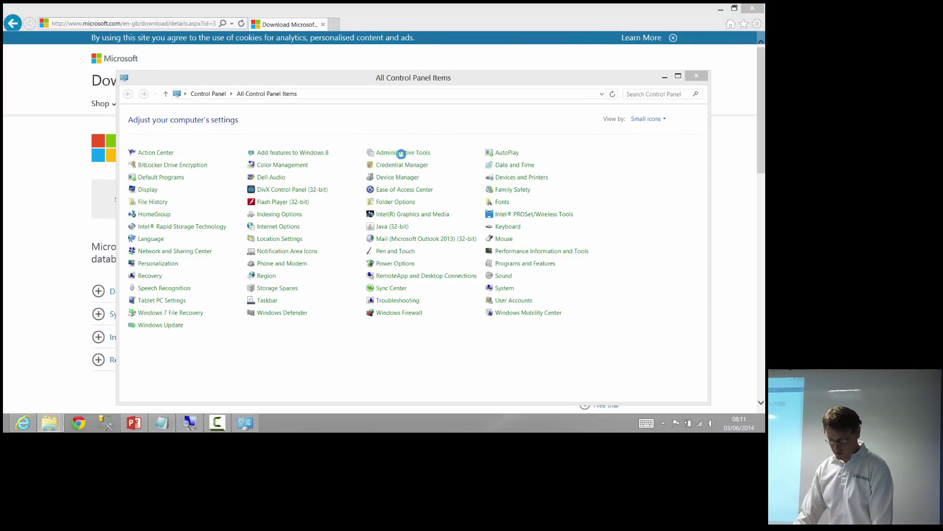
double_click(236, 276)
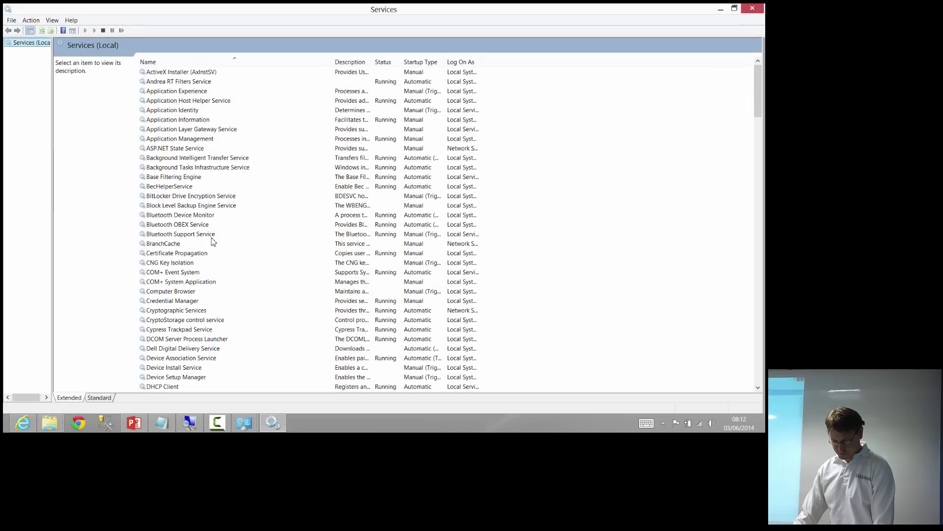
Find the SQL Server (SQLEXPRESS) service in the list and confirm its status is Running
click(211, 236)
scroll(211, 243, down, 9)
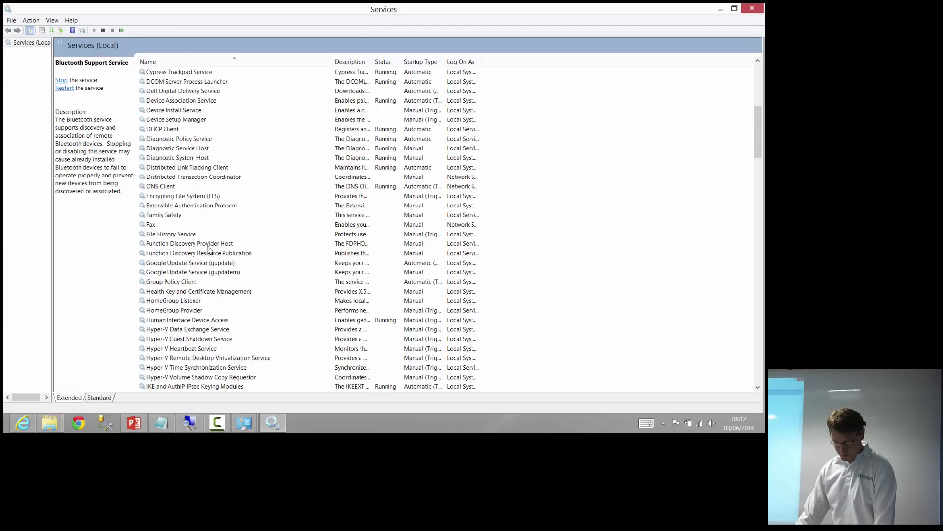
key(s)
scroll(219, 234, down, 1)
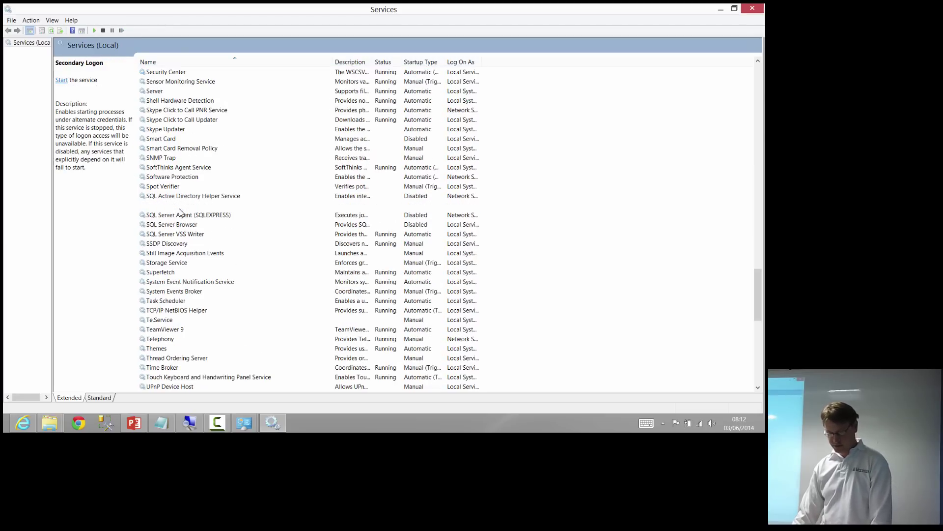
click(176, 207)
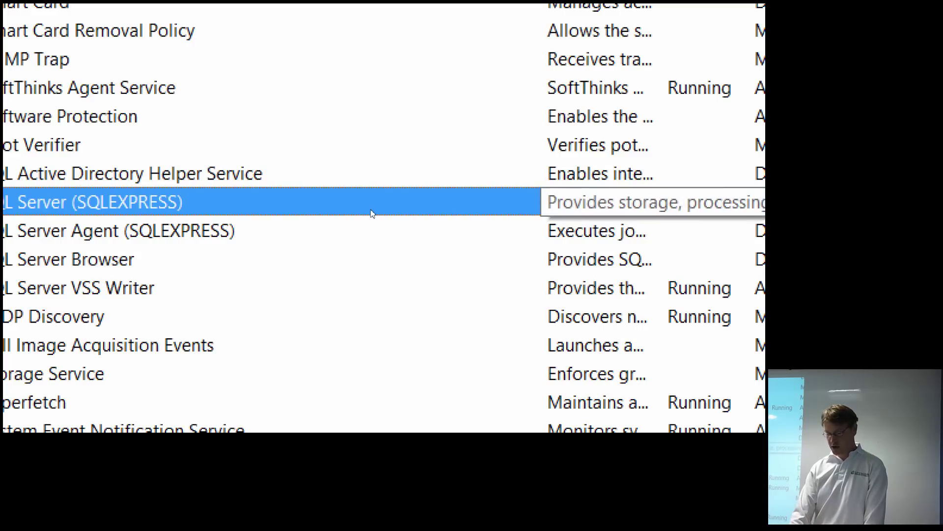
key(super)
key(super)
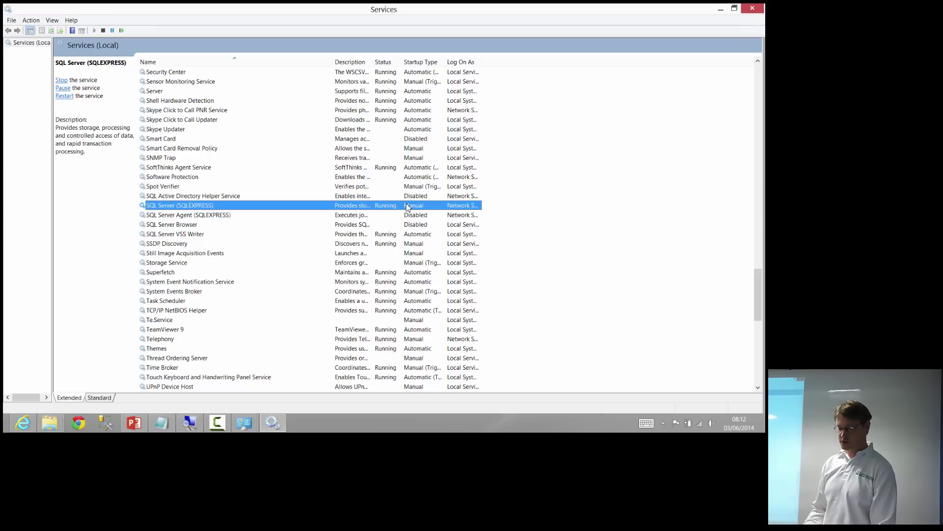
Launch SQL Server Management Studio from the Start screen search for 'sql'
key(super)
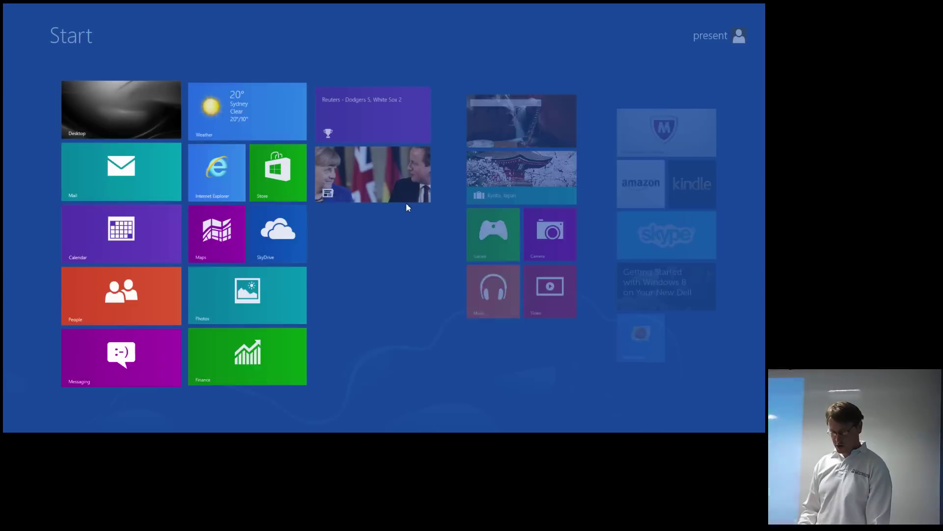
text(sql)
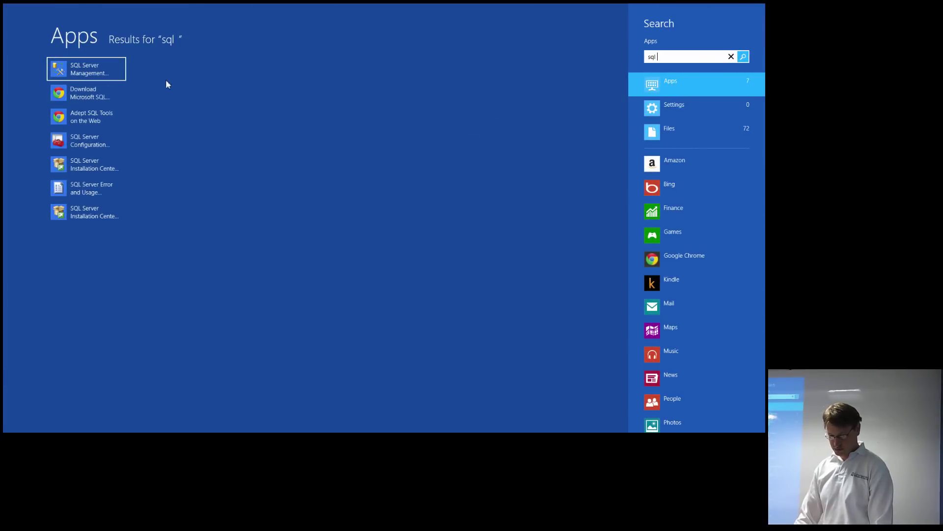
click(105, 72)
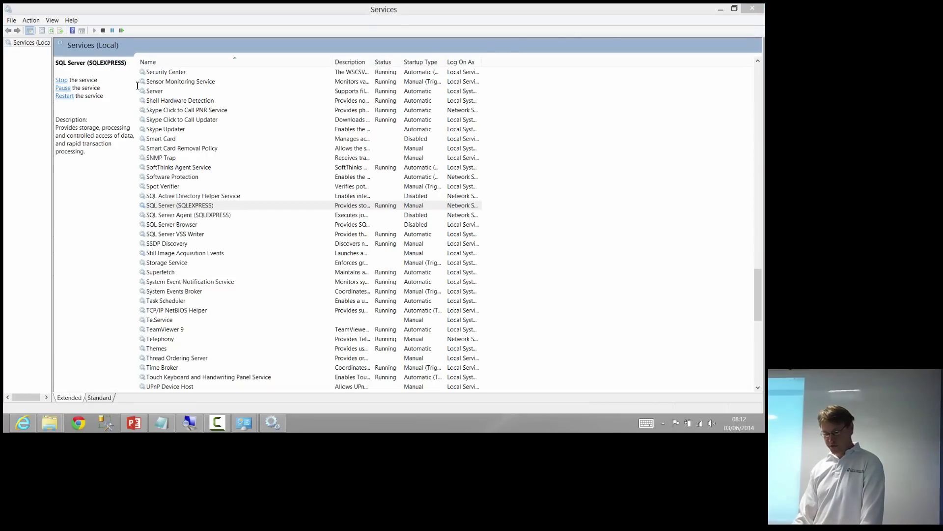
Minimise the Services, Administrative Tools, Internet Explorer and Control Panel windows
click(721, 9)
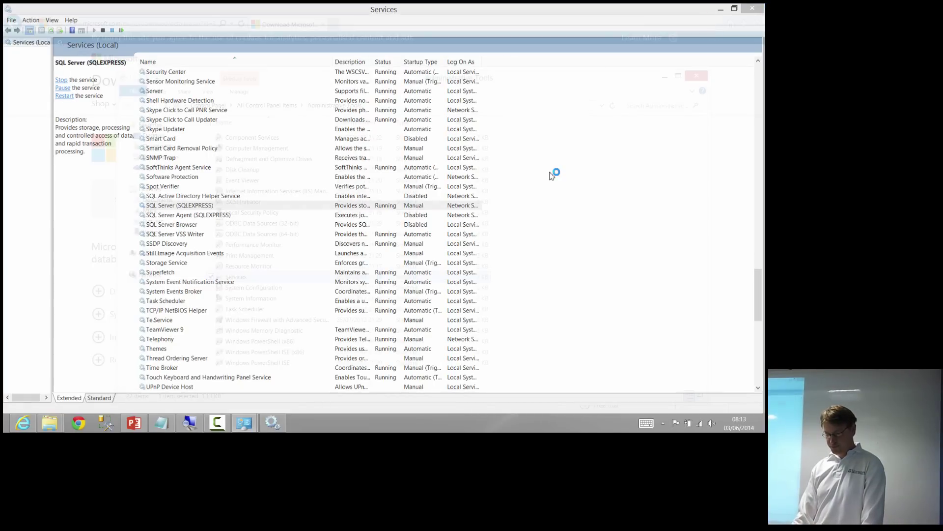
click(665, 76)
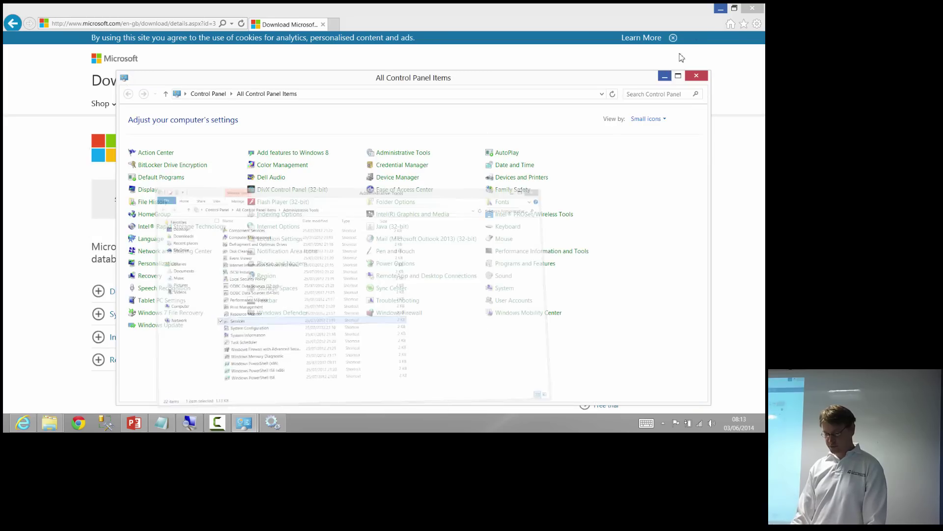
click(721, 10)
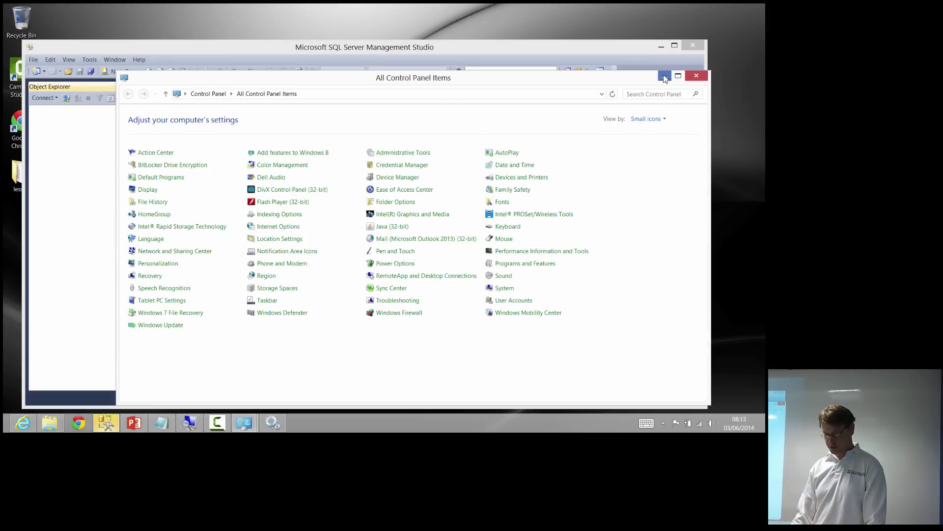
click(665, 77)
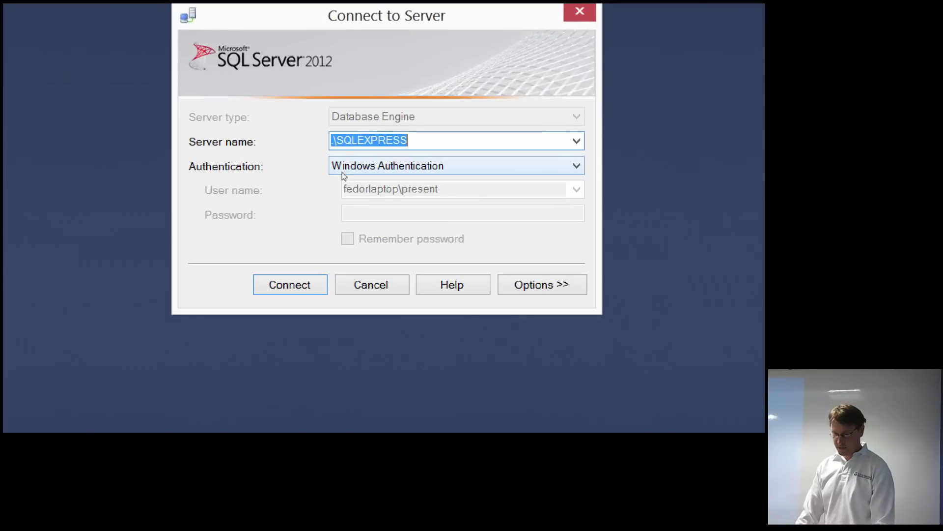
Leave Windows Authentication selected and drop down the list of available server names
click(343, 172)
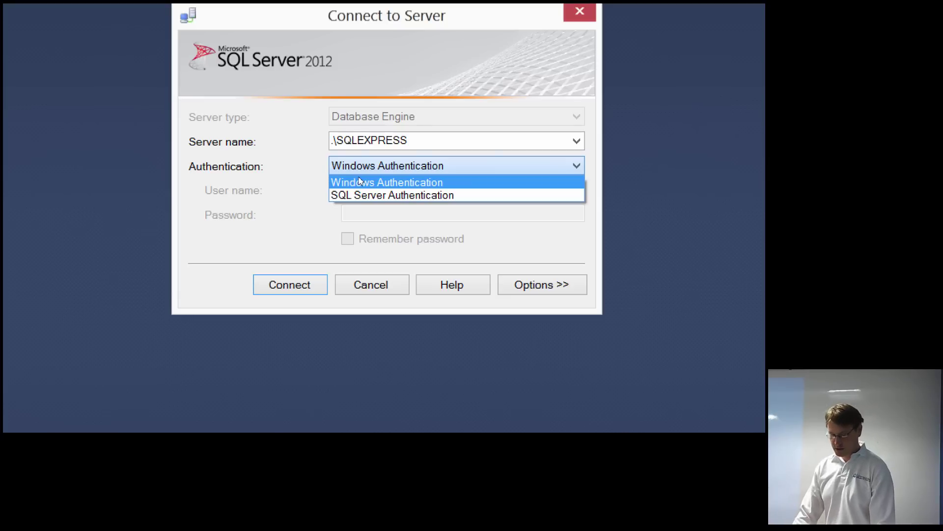
click(325, 172)
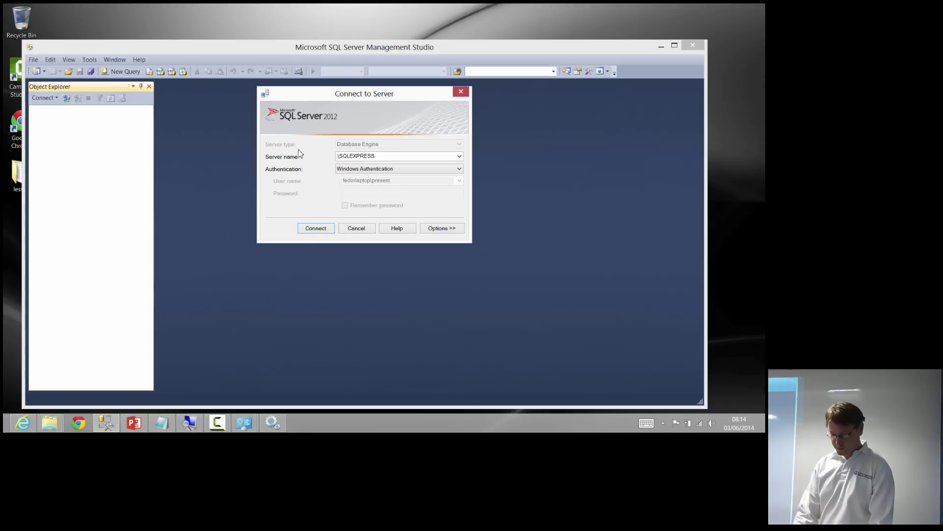
click(381, 156)
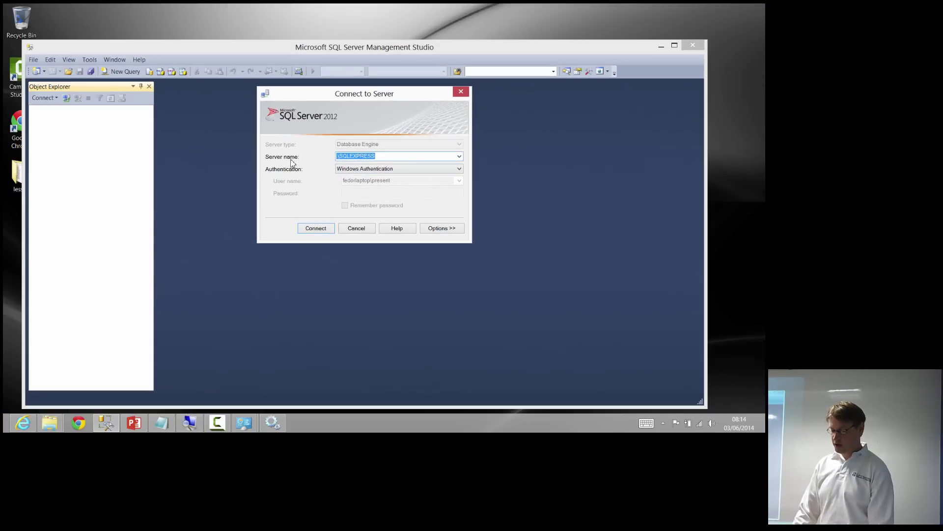
click(383, 157)
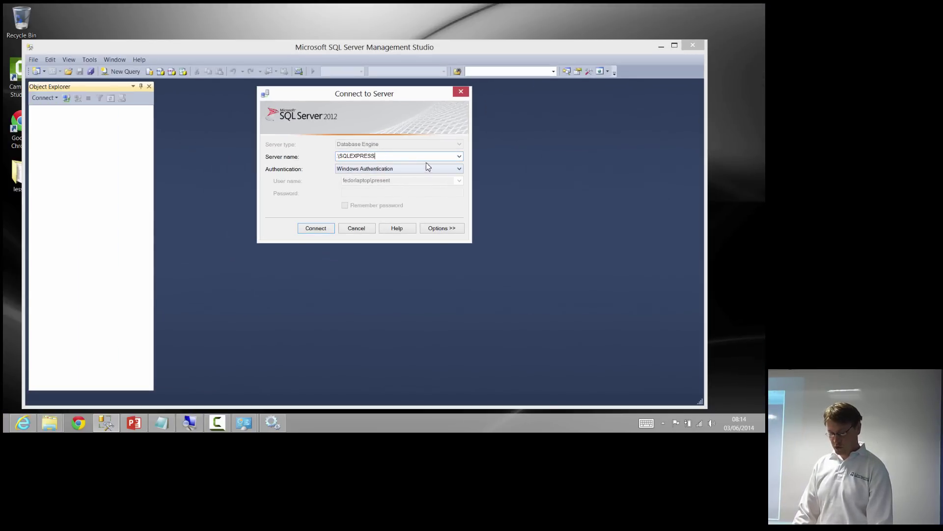
click(459, 156)
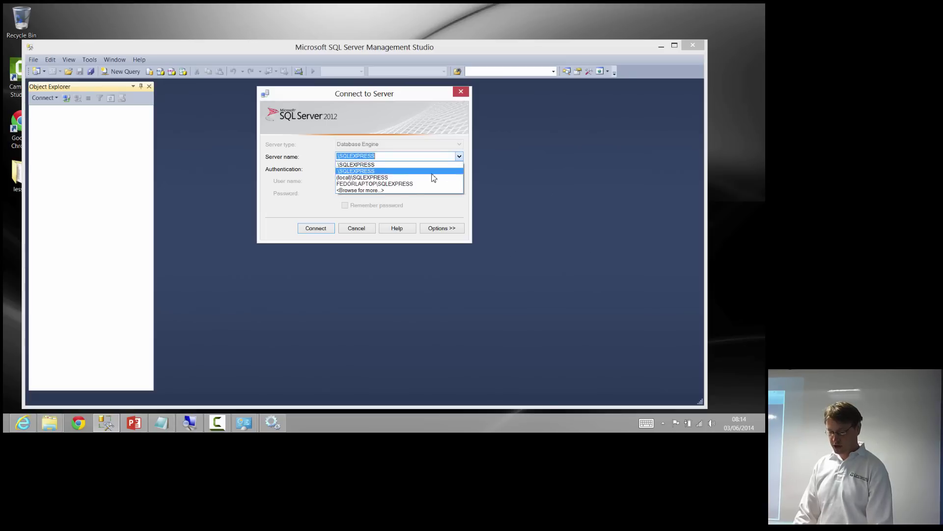
Browse Database Engine servers and pick the local SQLEXPRESS instance, giving server name .\SQLEXPRESS
click(374, 190)
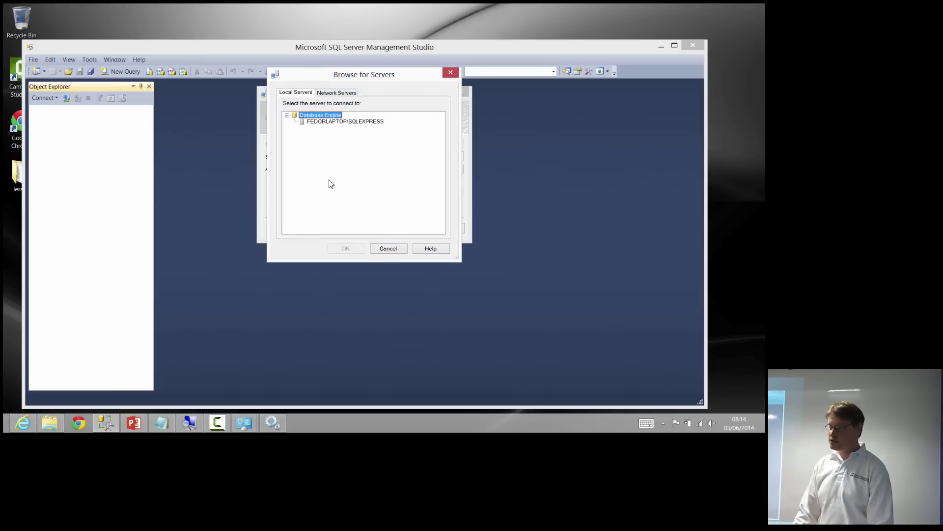
click(450, 72)
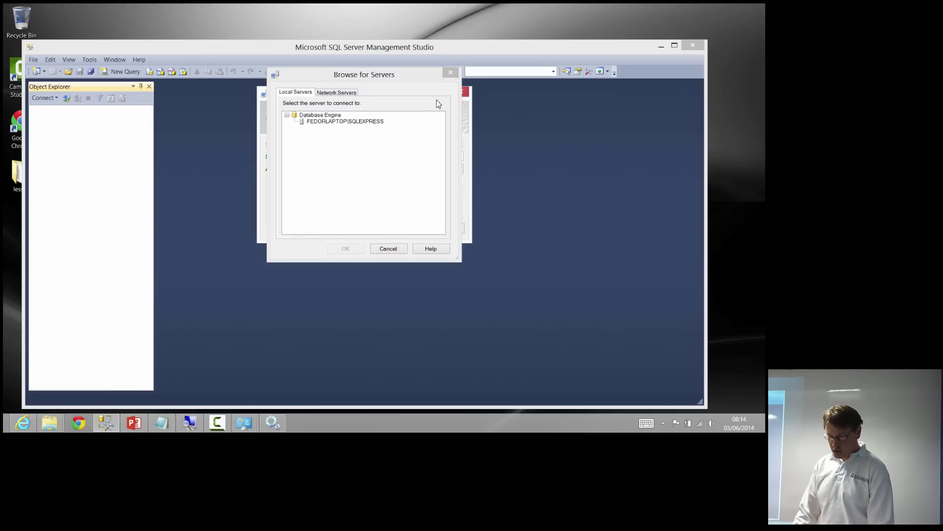
drag(386, 156, 336, 156)
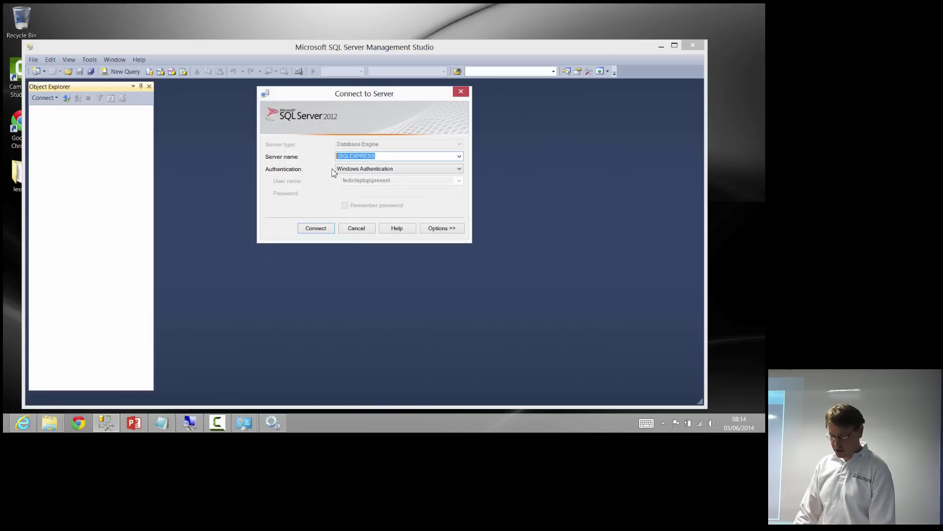
click(458, 156)
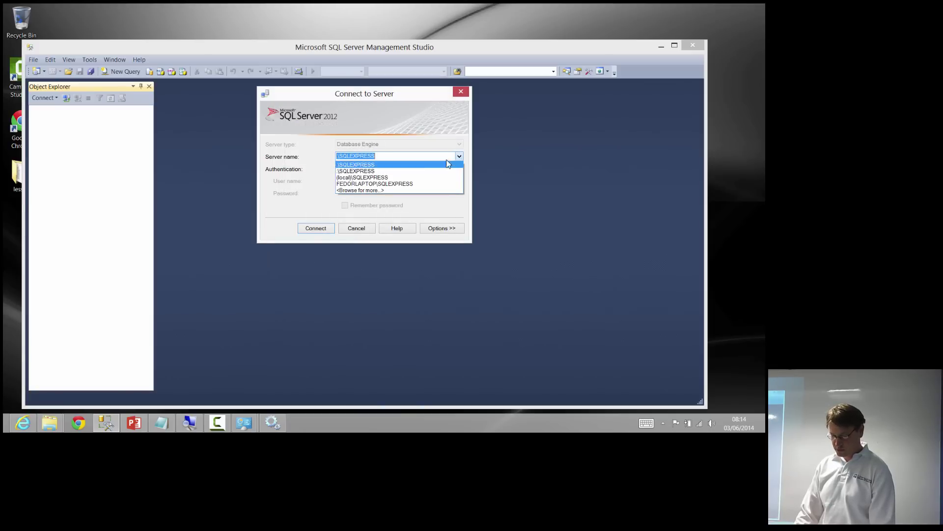
click(436, 190)
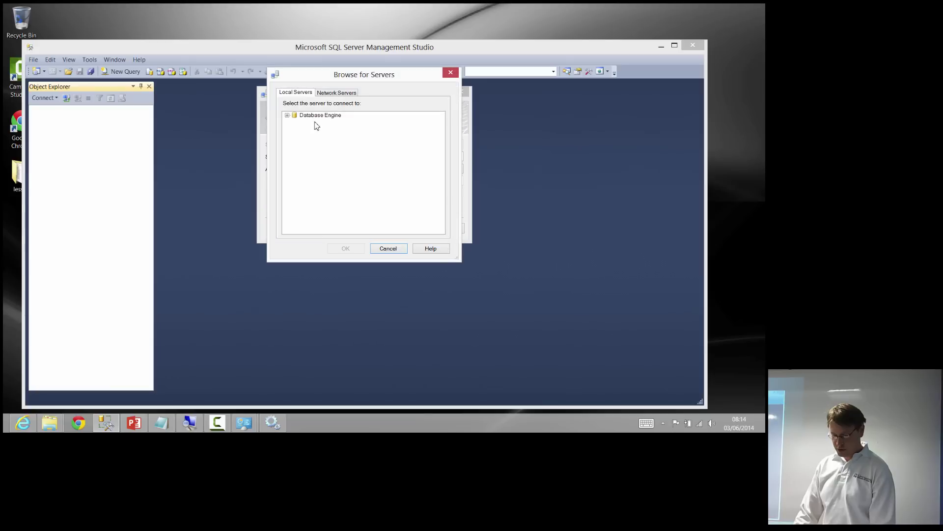
double_click(315, 117)
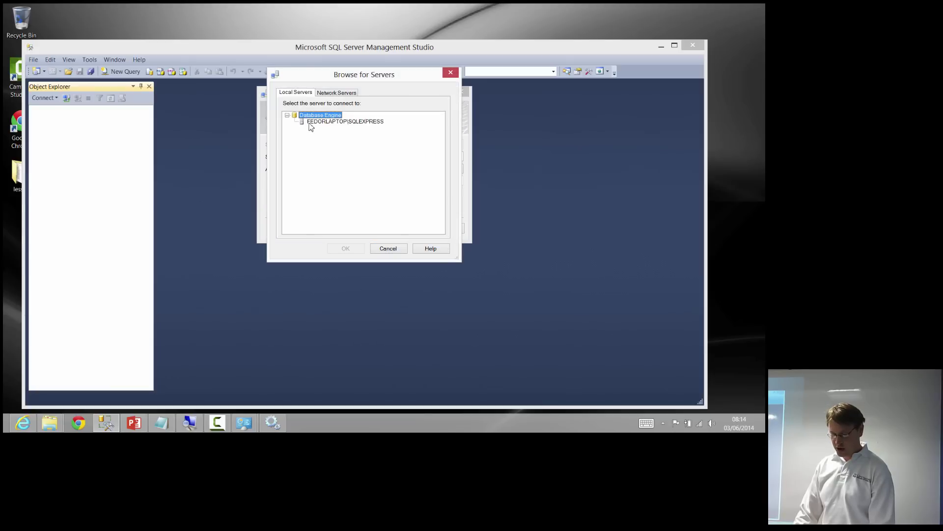
click(309, 122)
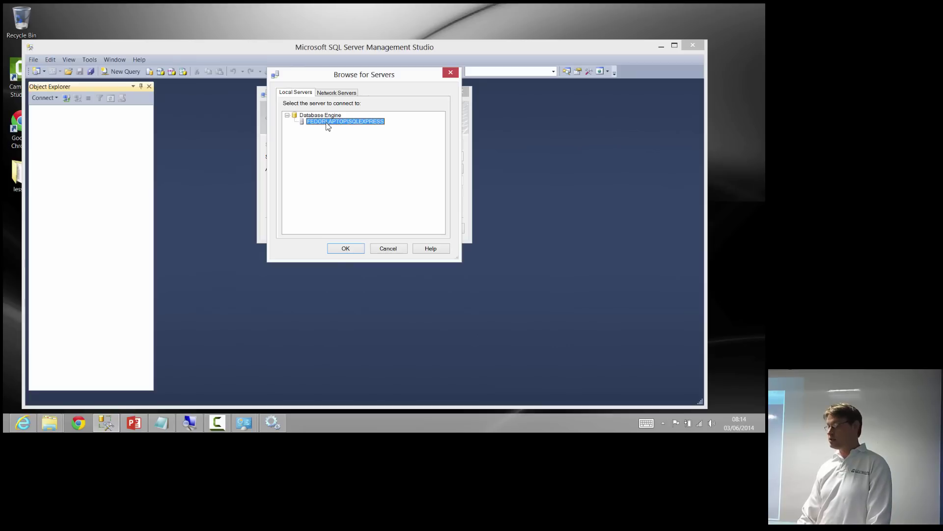
click(451, 73)
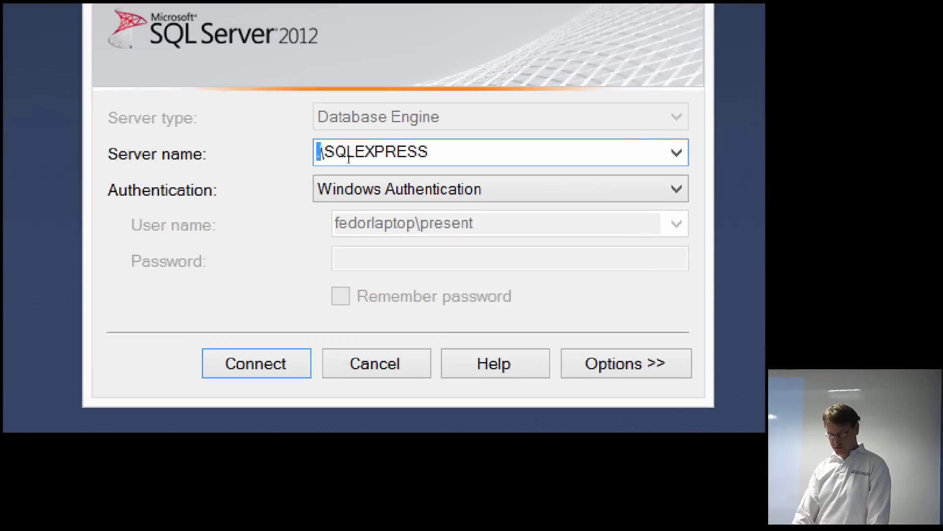
click(348, 158)
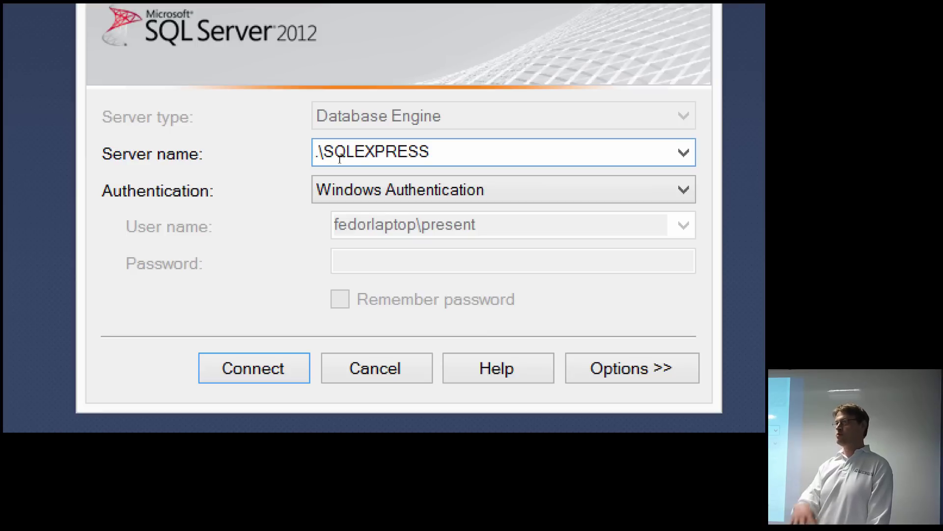
key(Left)
key(Left)
key(Left)
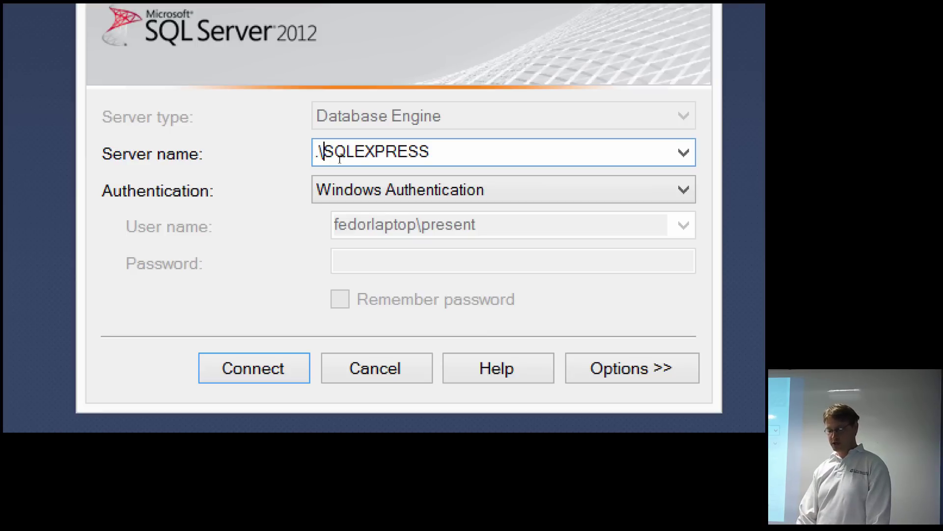
key(shift+Right)
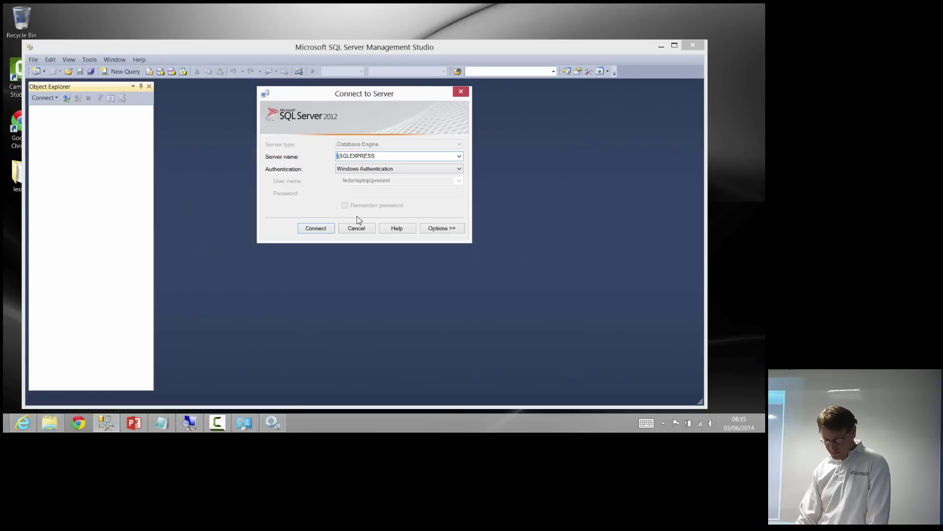
Connect to .\SQLEXPRESS and maximise the Management Studio window
click(329, 227)
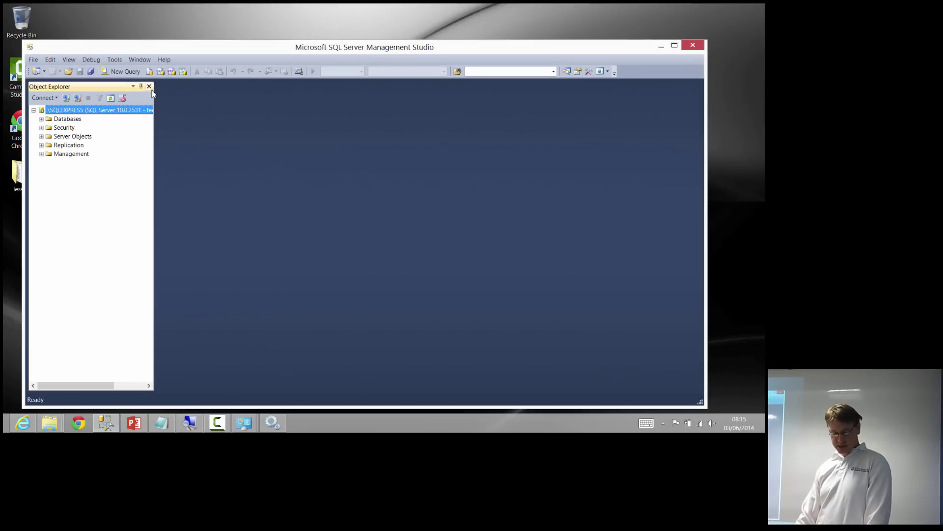
double_click(175, 50)
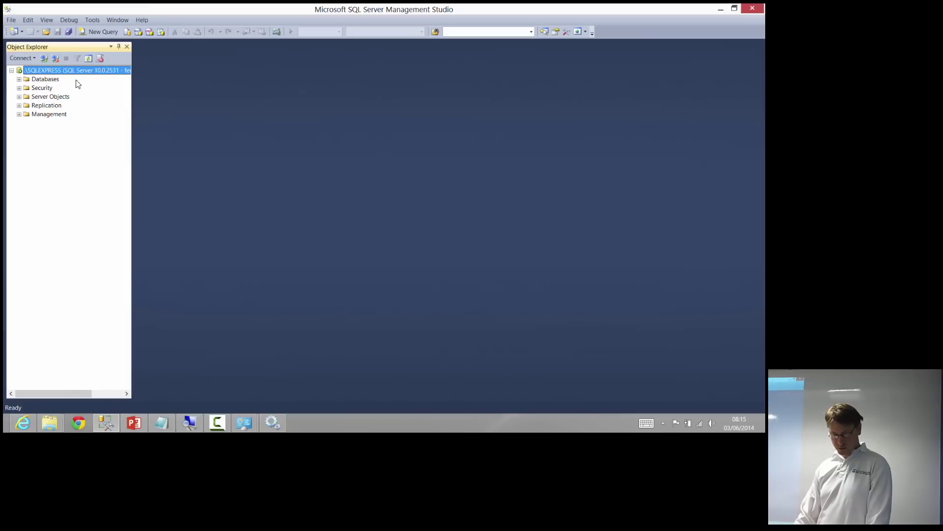
click(37, 80)
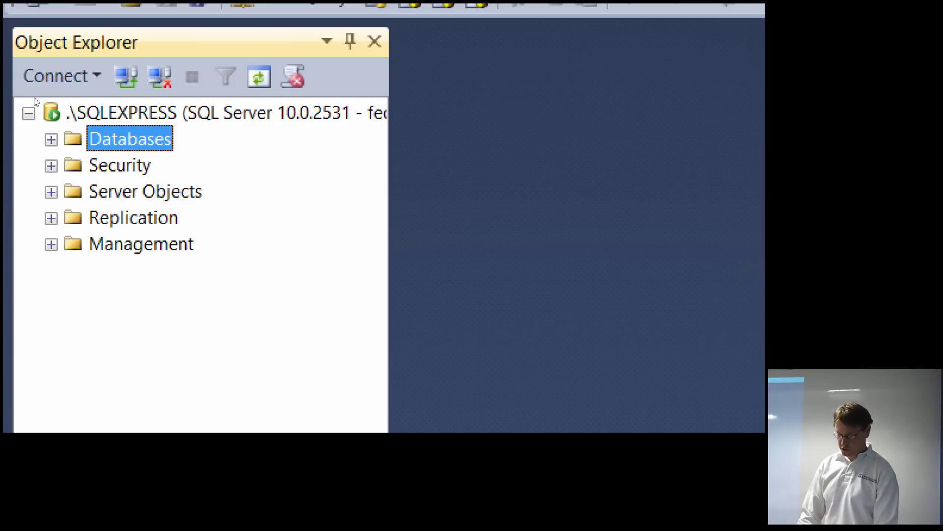
Step through the Databases, Security and Server Objects folders in Object Explorer
key(Down)
key(Up)
key(Down)
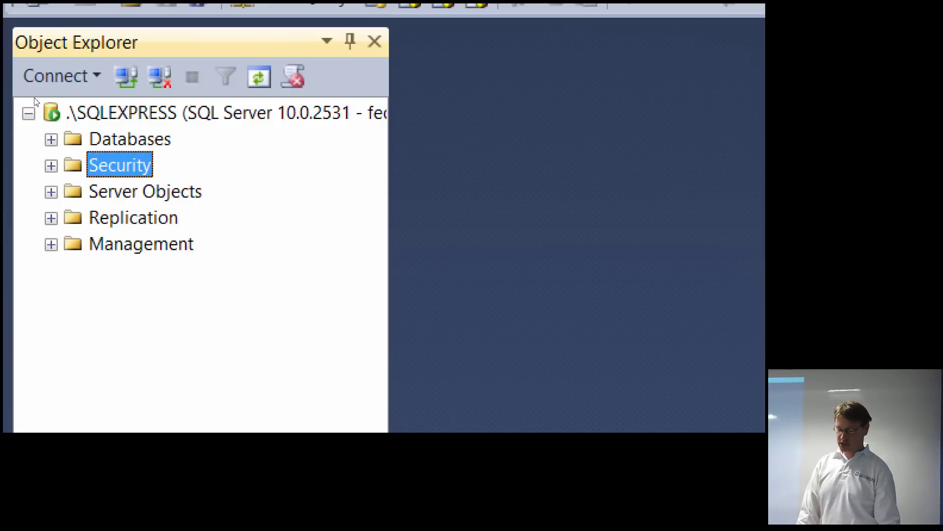
key(Down)
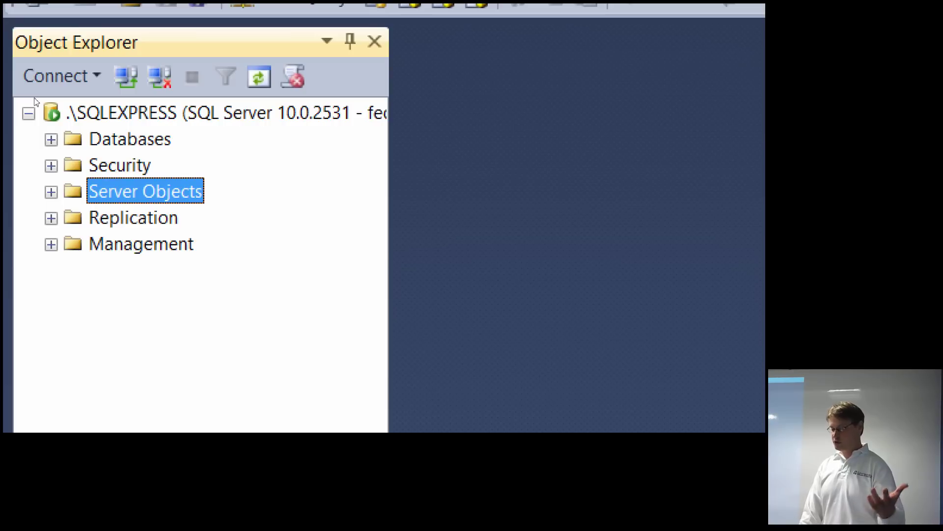
key(Up)
key(Up)
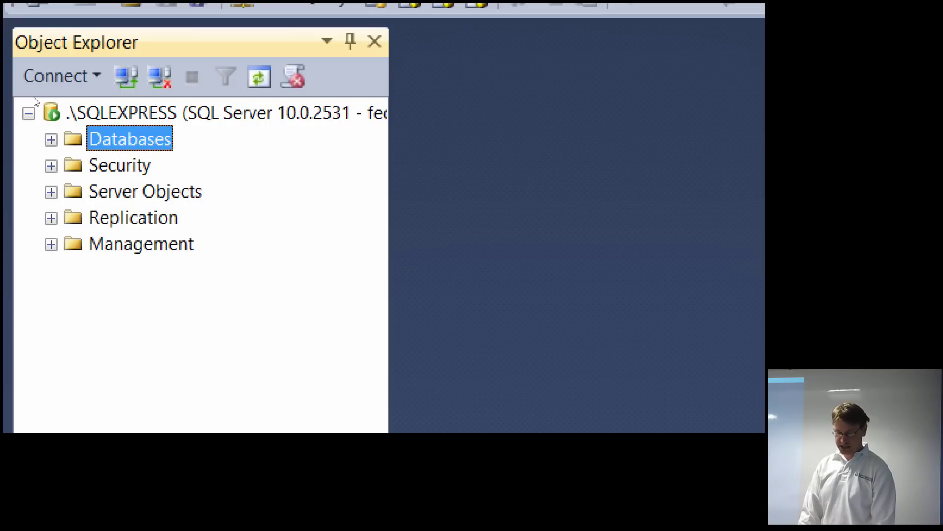
key(Down)
key(Up)
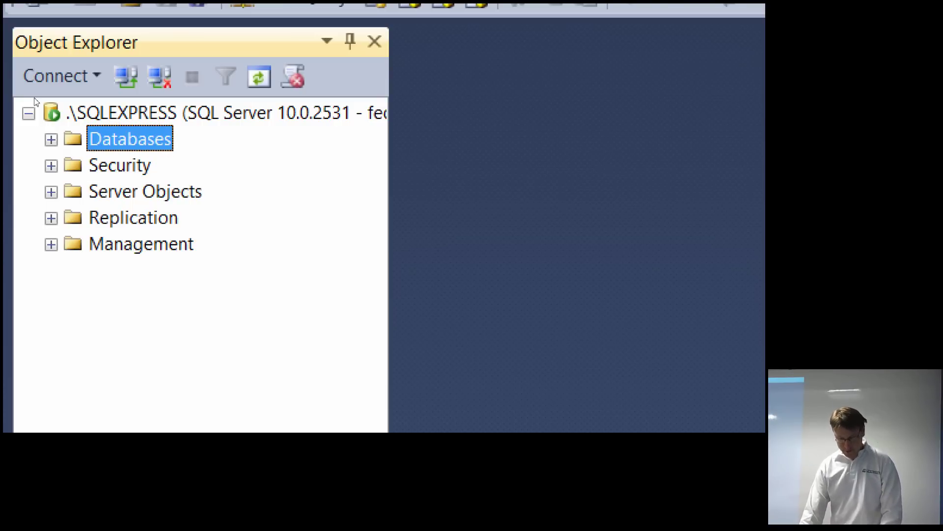
key(Down)
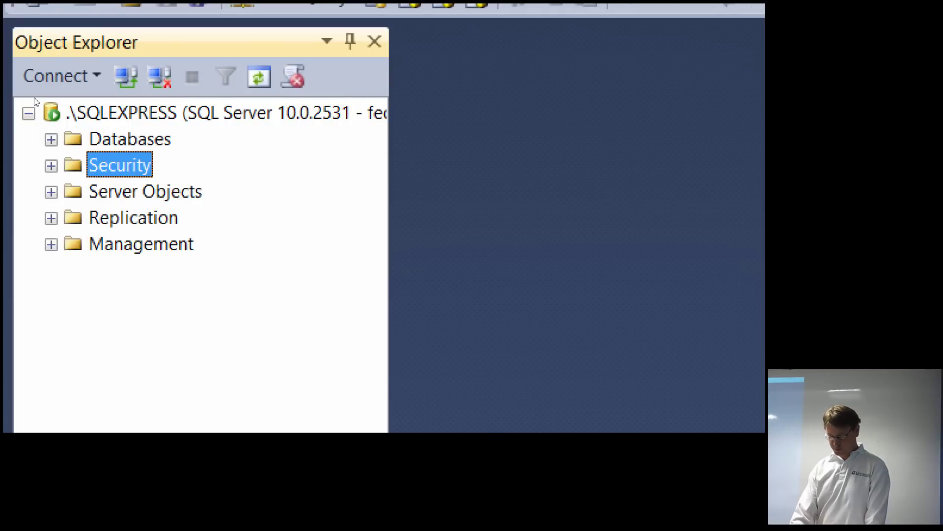
Expand Security > Logins and choose New Login from the Logins context menu
key(Right)
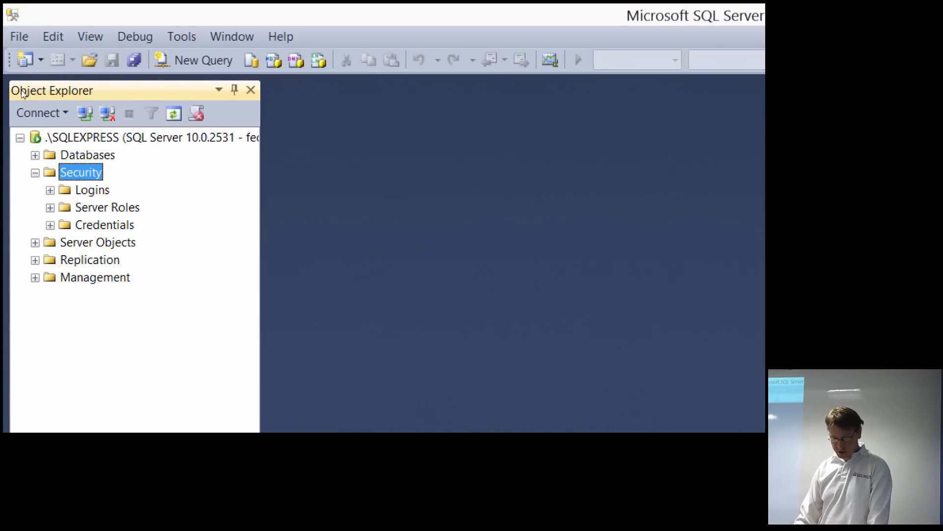
key(Down)
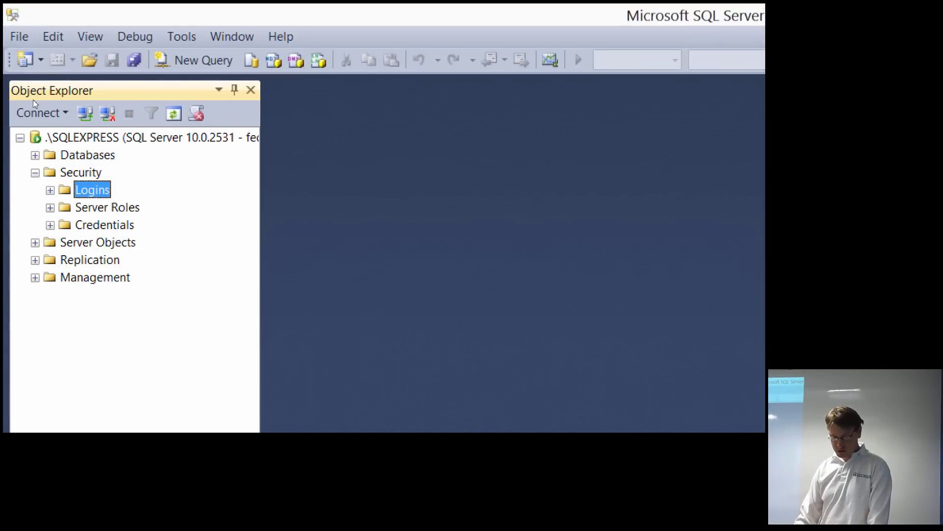
key(Right)
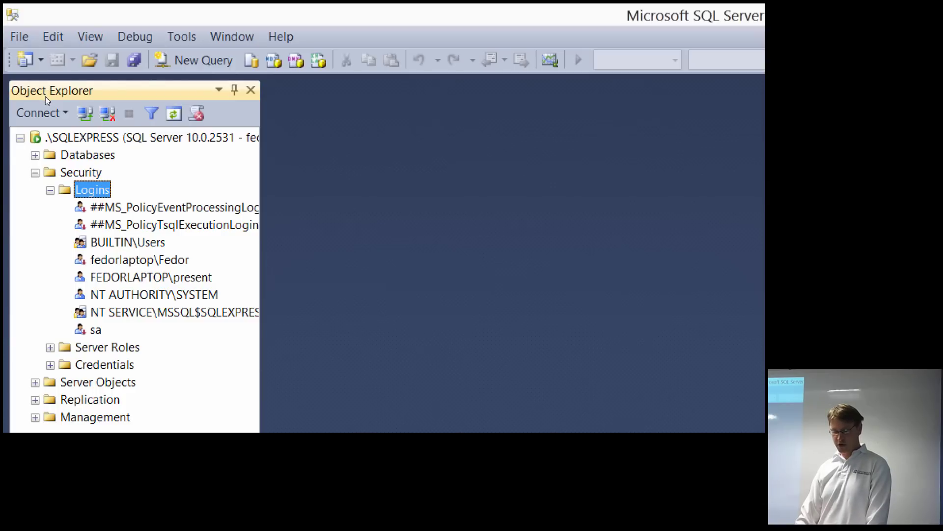
key(Menu)
key(Down)
key(Return)
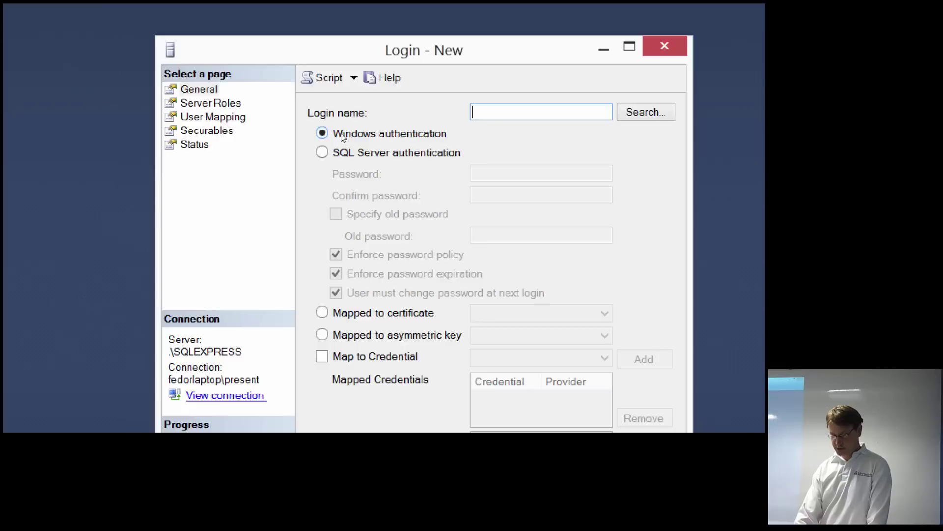
Name the login 'superadmin' with SQL Server authentication, a confirmed password and no policy enforcement
click(347, 141)
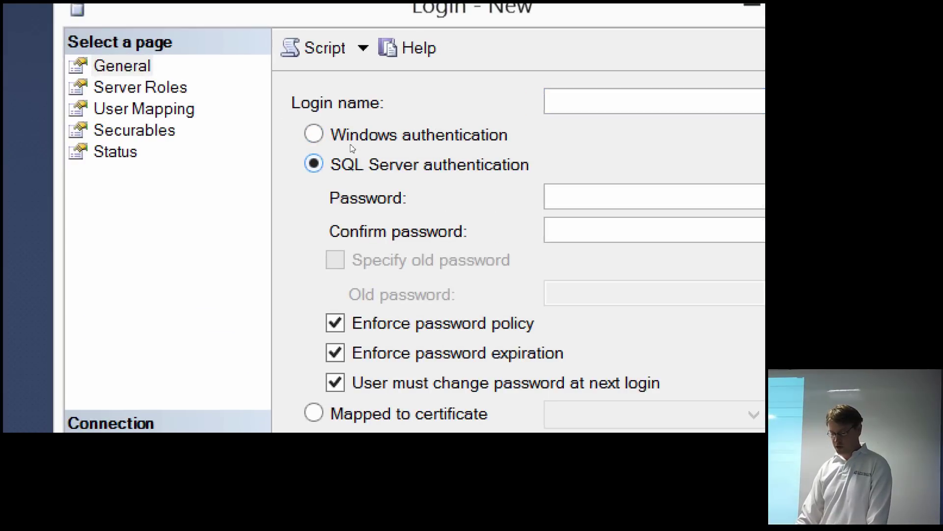
click(335, 323)
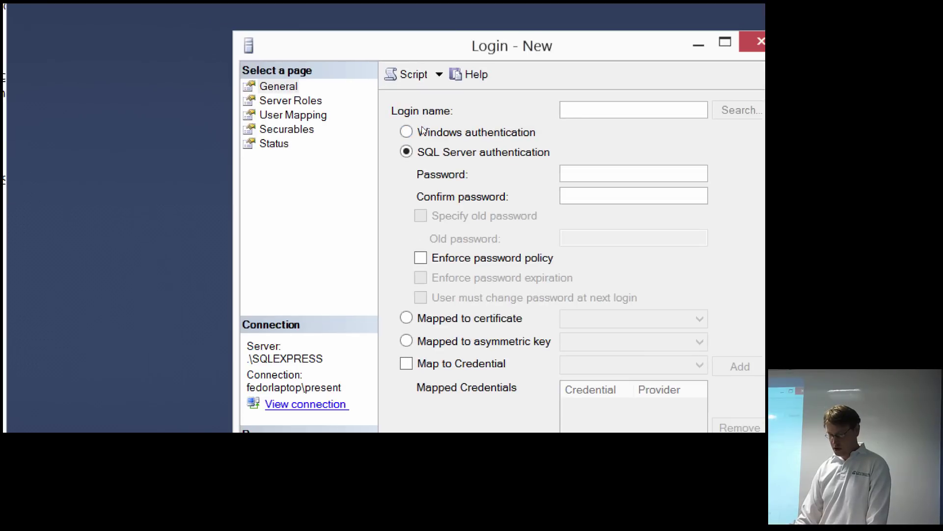
text(user_)
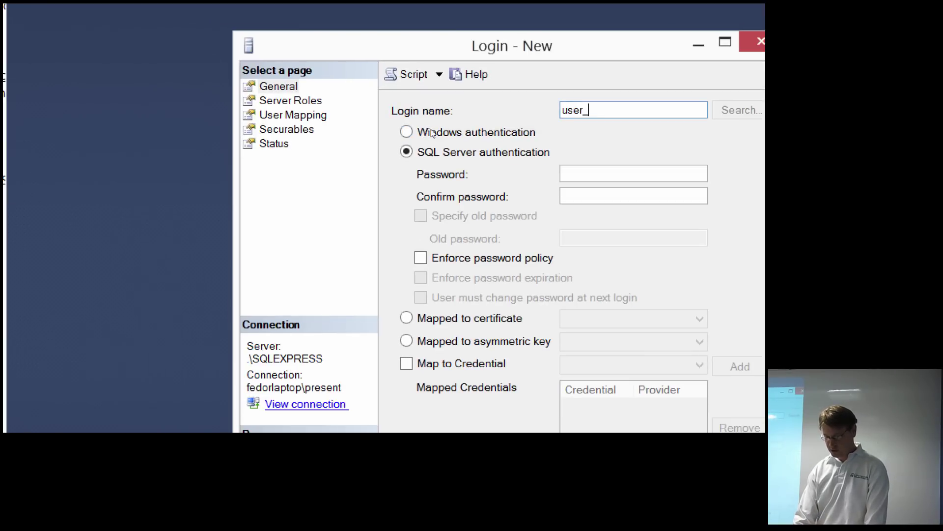
key(BackSpace)
key(BackSpace)
key(BackSpace)
key(BackSpace)
key(BackSpace)
text(sp)
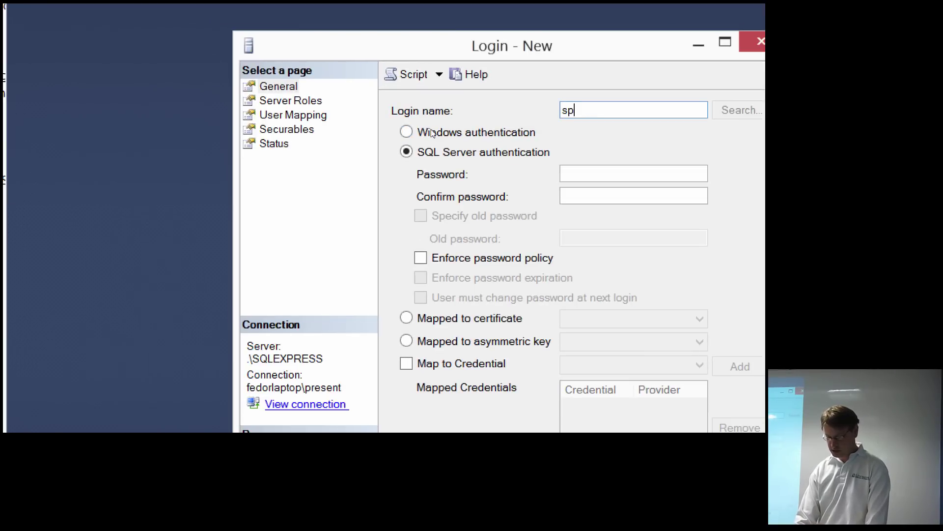
key(BackSpace)
text(uperadm)
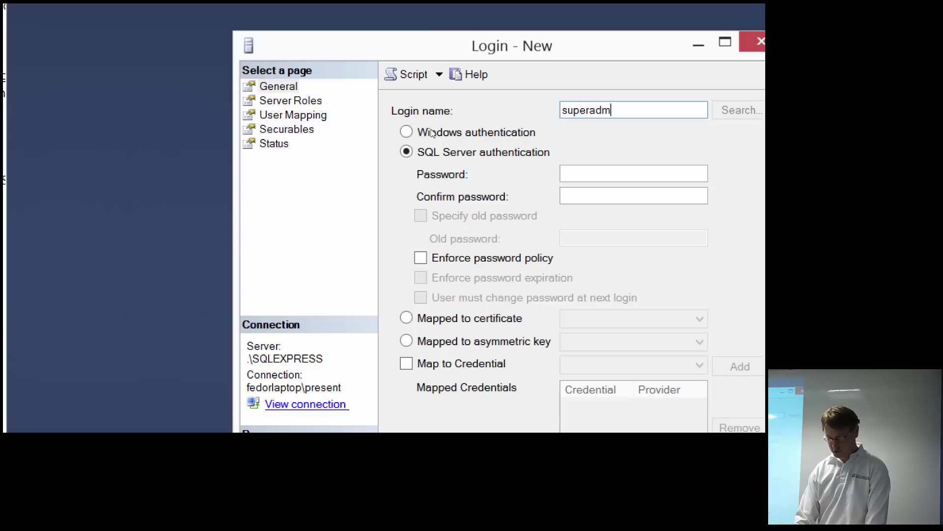
text(in)
key(Tab)
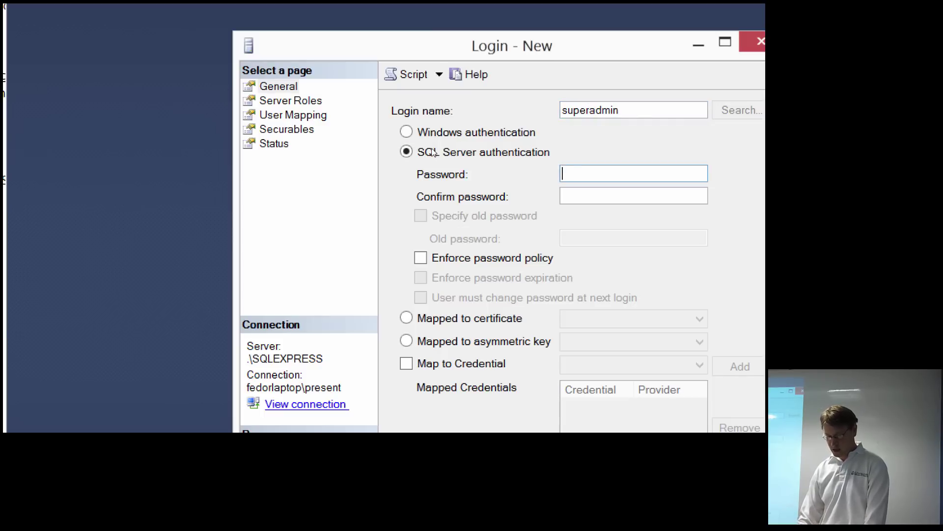
text(****)
key(Tab)
text(****)
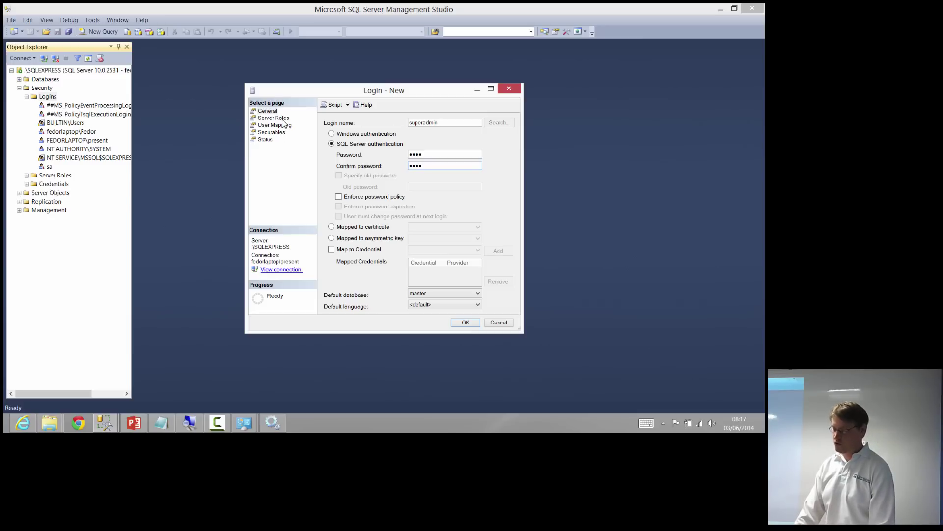
Grant superadmin the sysadmin server role and create the login
click(282, 119)
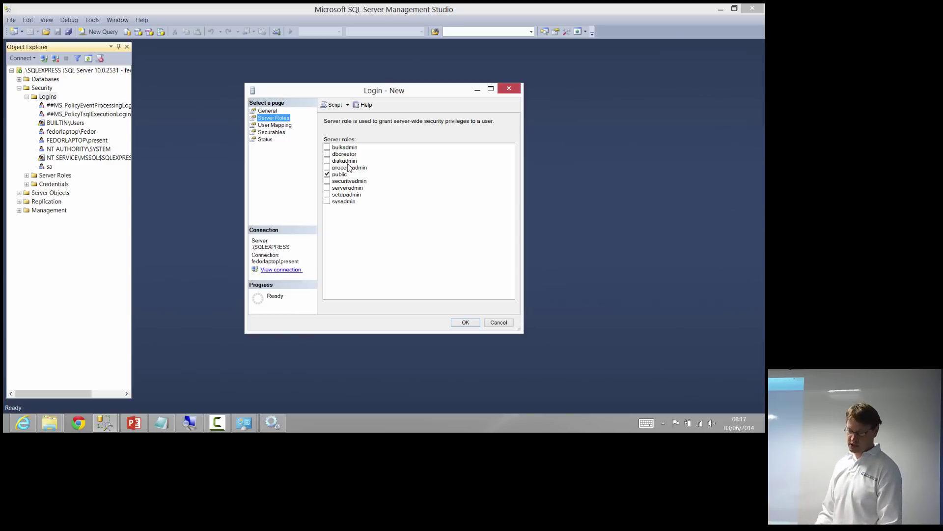
click(342, 202)
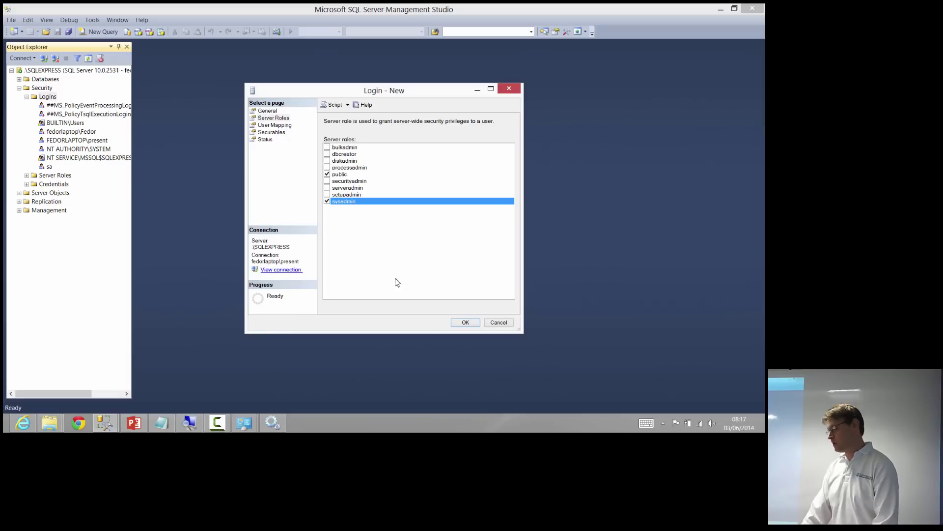
click(462, 322)
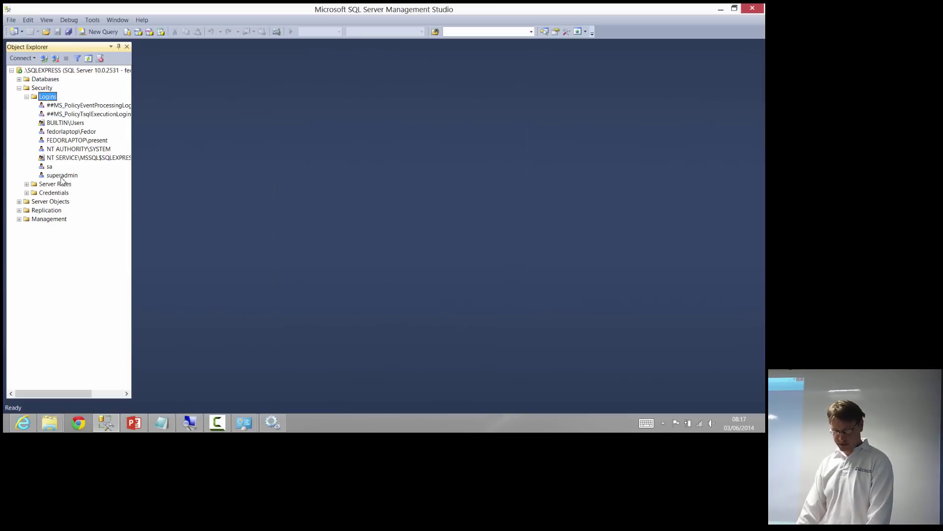
Restore and narrow the Management Studio window, then start a second instance from the taskbar
double_click(222, 5)
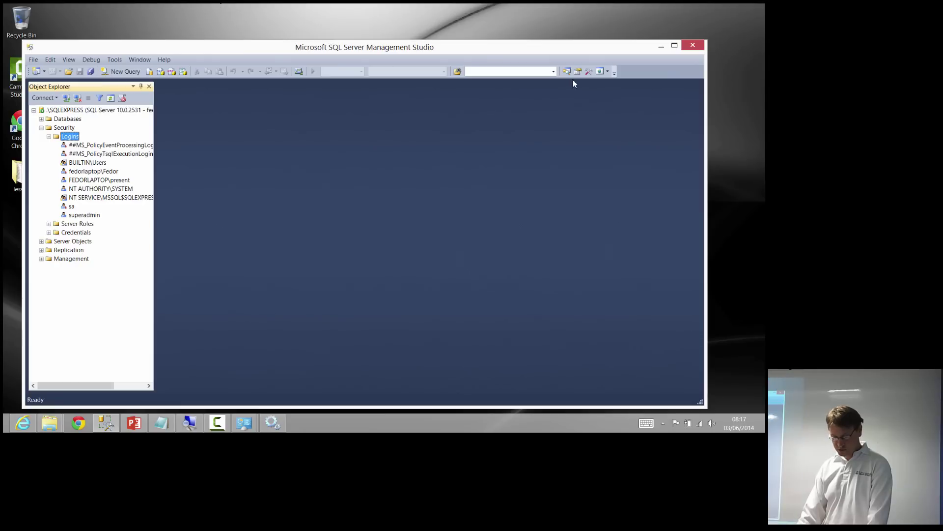
drag(706, 107, 447, 110)
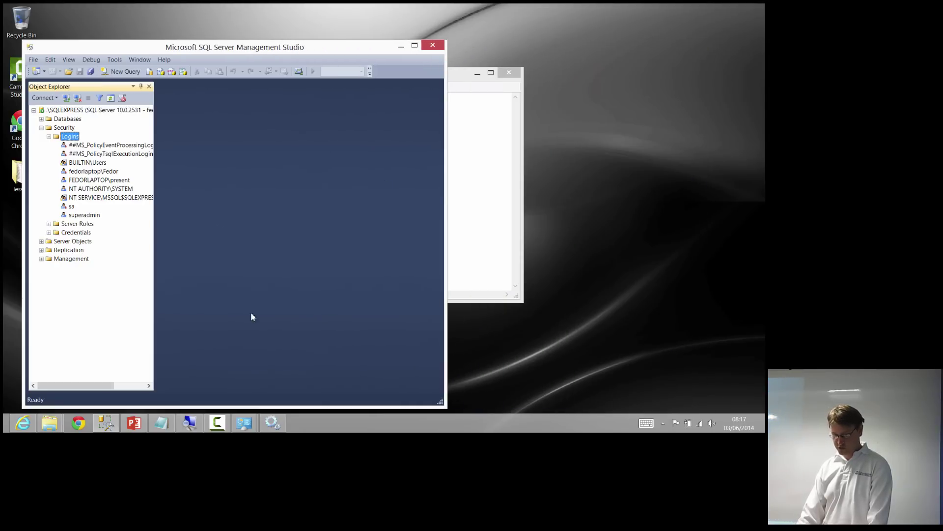
middle_click(108, 423)
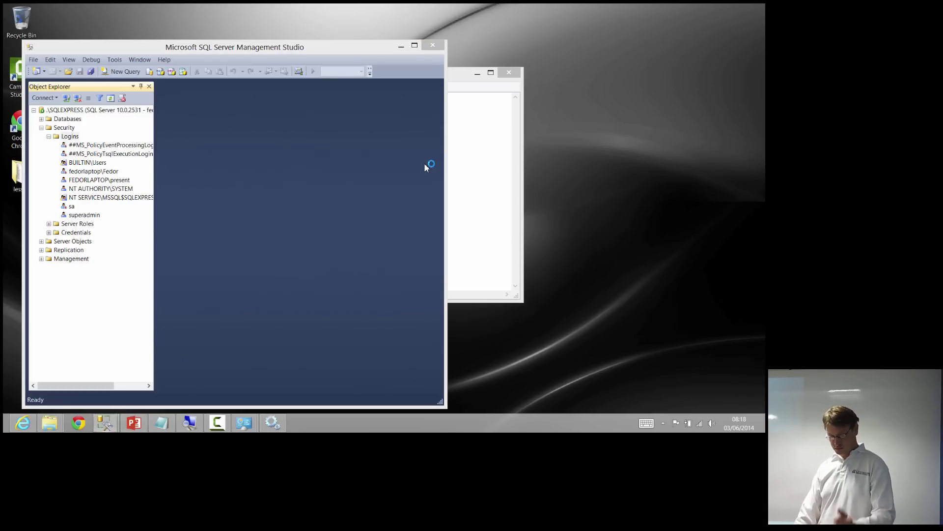
Connect the second session to .\SQLEXPRESS with SQL Server Authentication as superadmin and its password
click(393, 169)
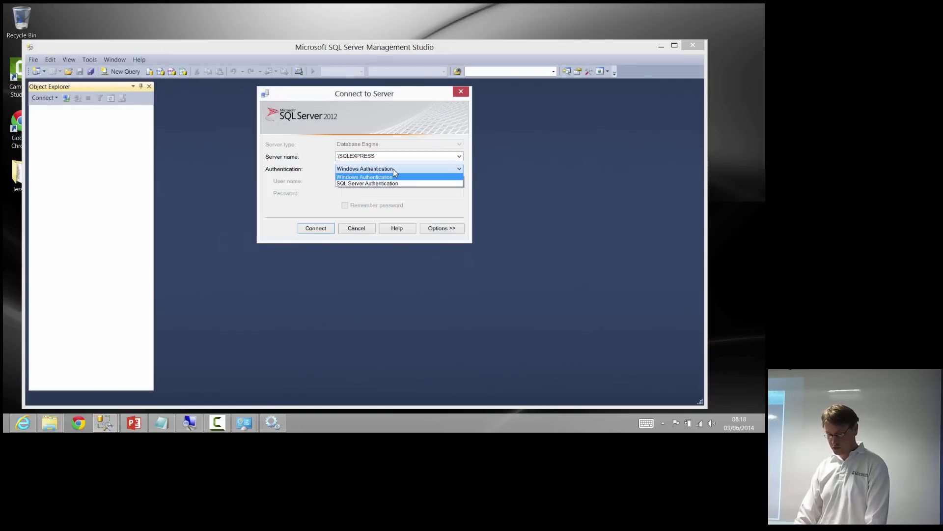
click(393, 168)
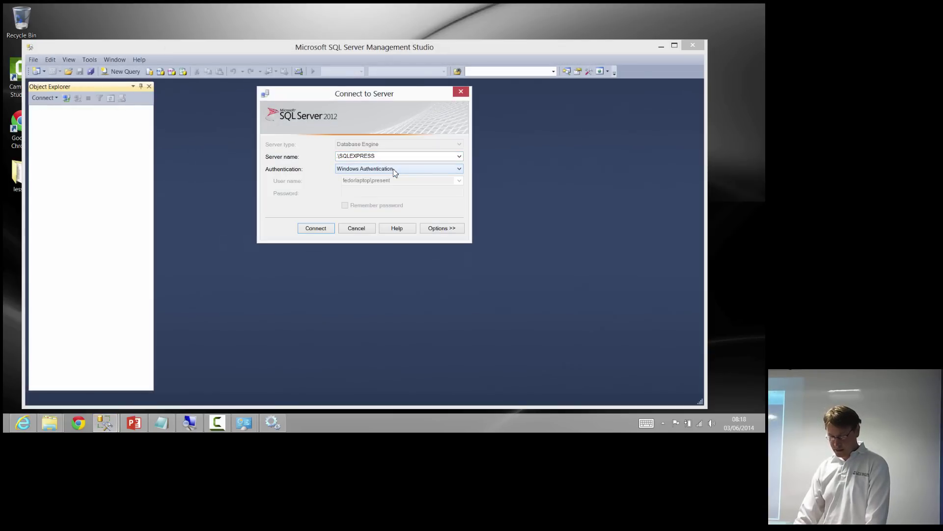
click(393, 169)
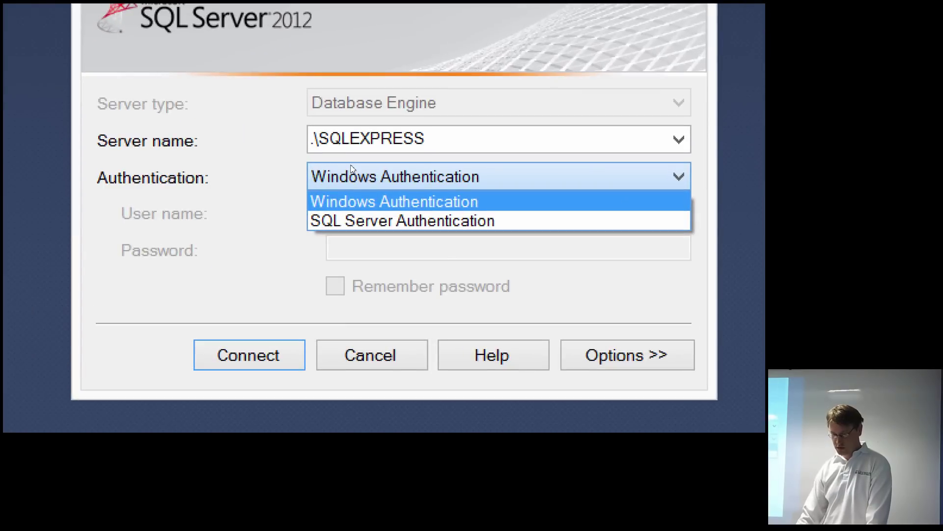
key(Down)
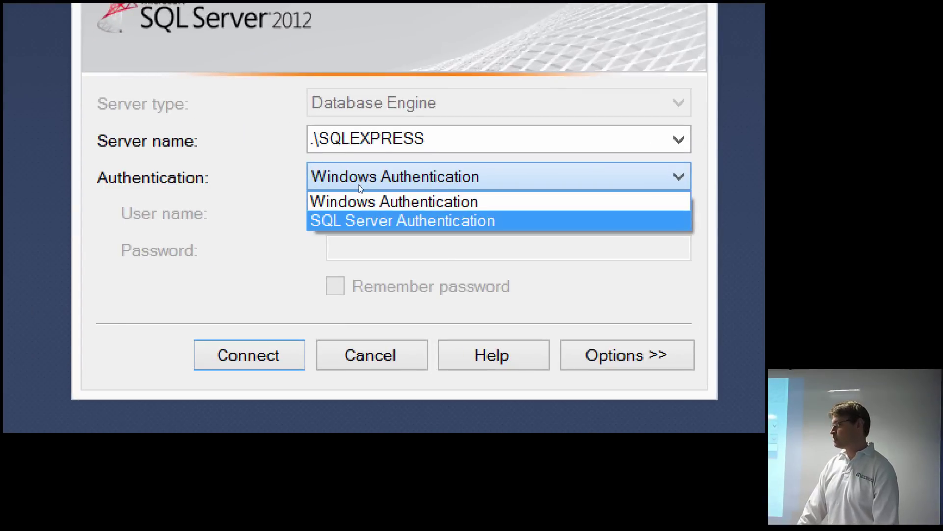
key(Return)
key(Tab)
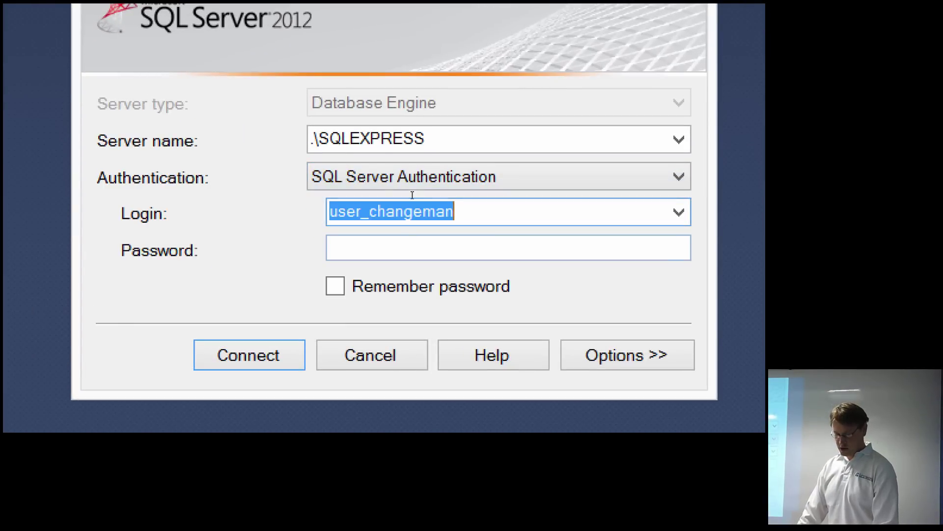
text(superasmin)
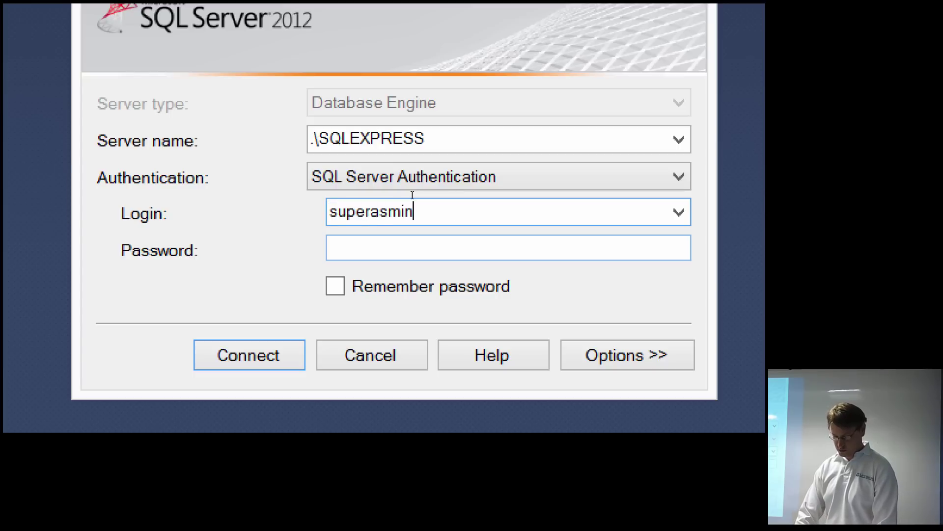
key(BackSpace)
key(BackSpace)
key(BackSpace)
key(BackSpace)
key(BackSpace)
text(admin)
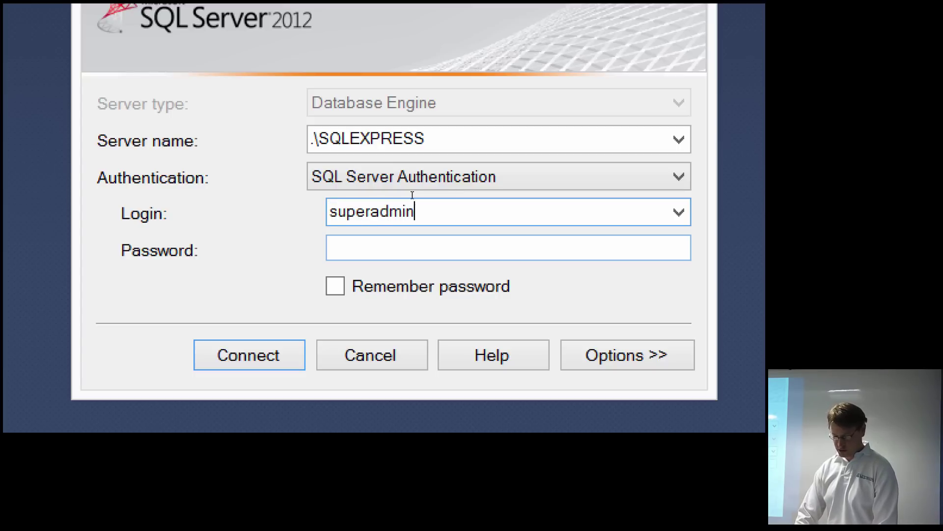
key(Tab)
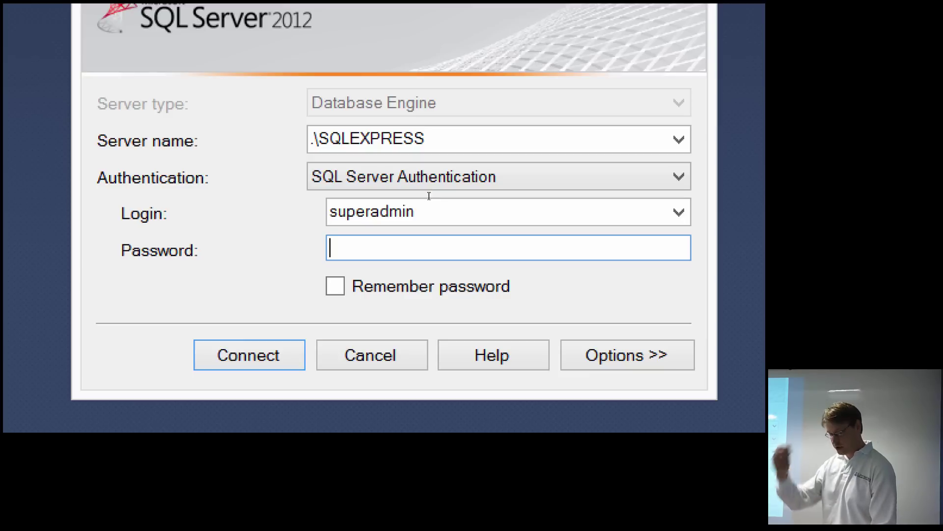
text(****)
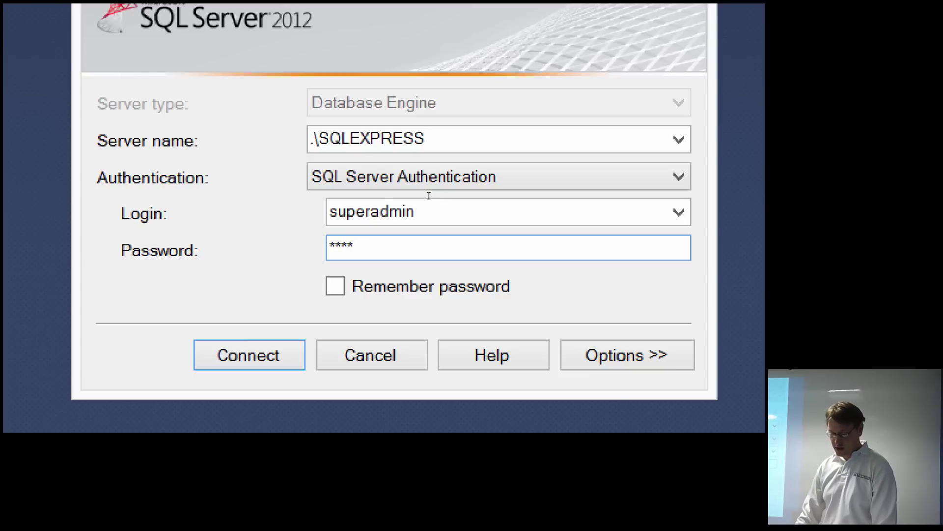
key(Return)
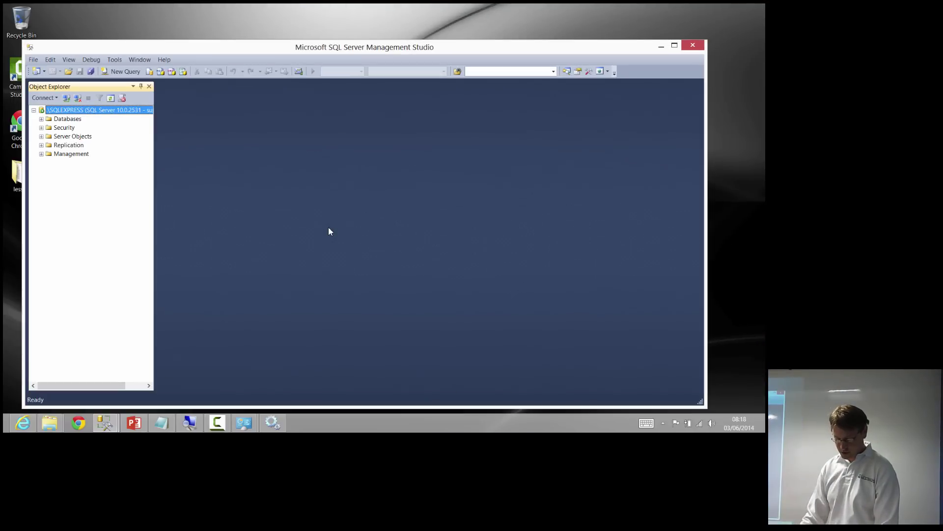
Arrange the original session on the left and the new session on the right half
drag(94, 47, 227, 44)
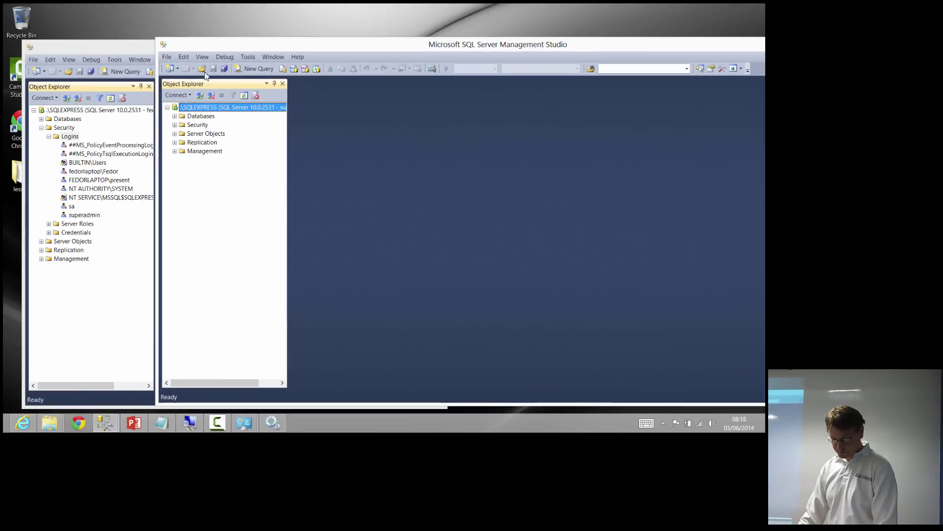
drag(156, 101, 368, 100)
drag(479, 44, 382, 37)
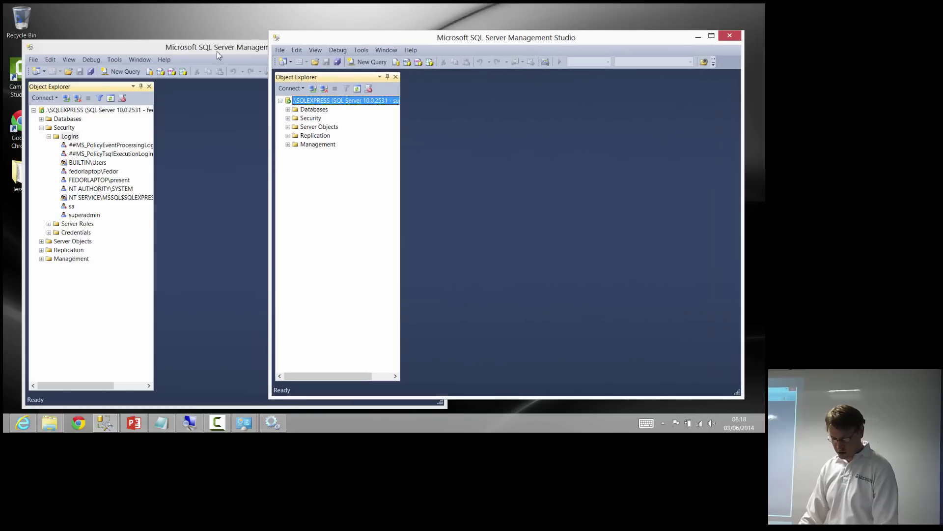
drag(218, 55, 190, 37)
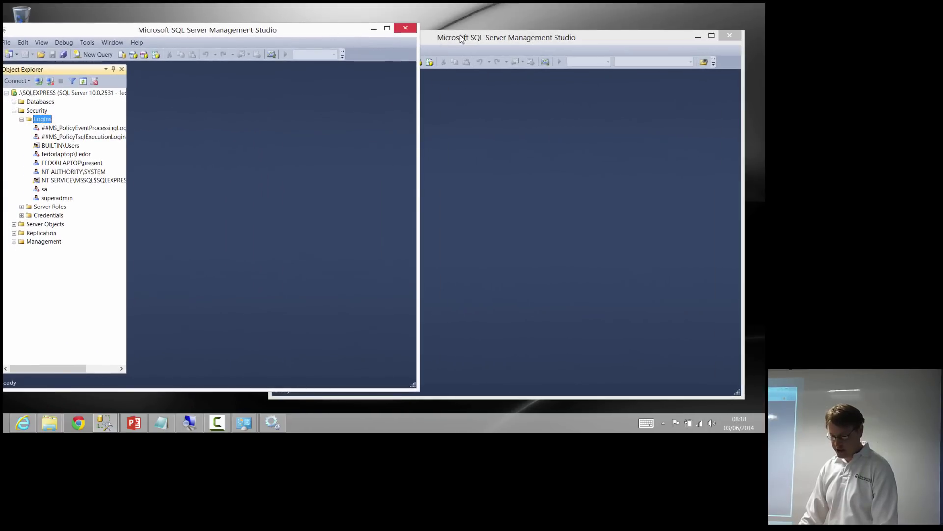
drag(462, 40, 479, 34)
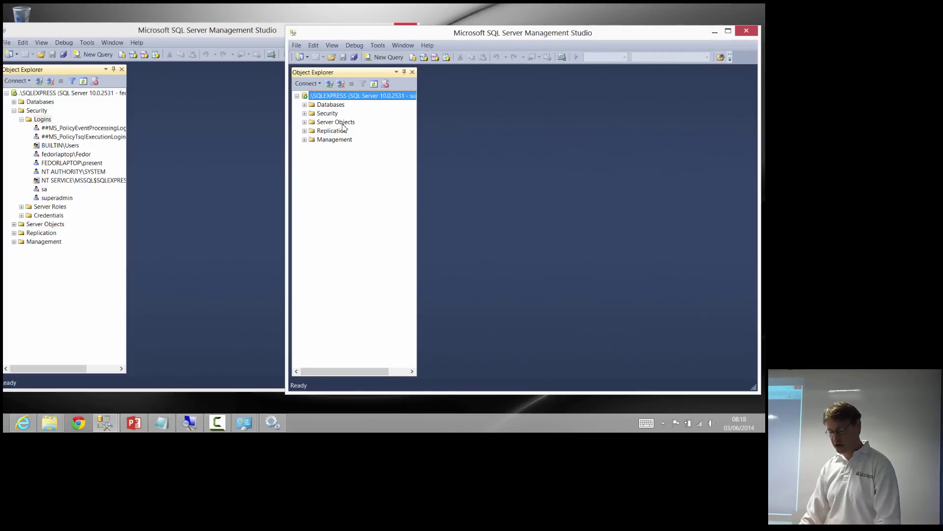
click(156, 101)
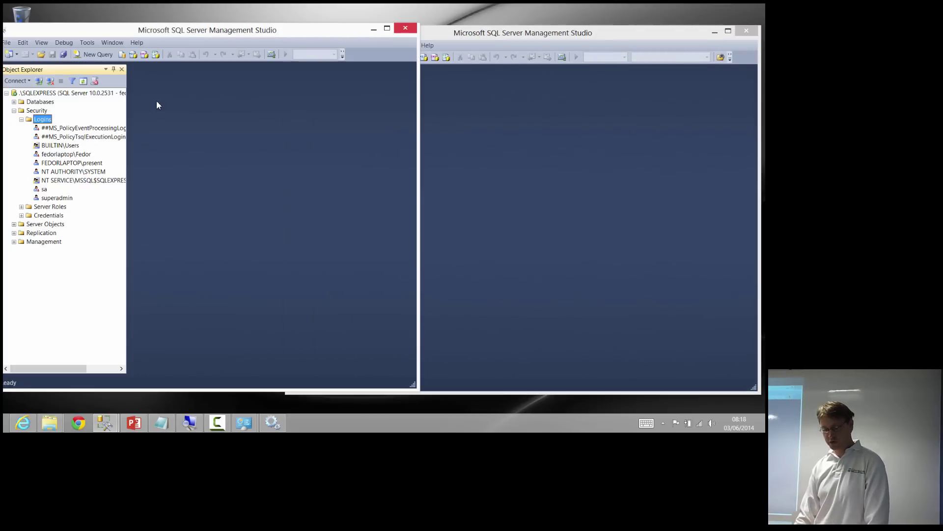
click(474, 127)
In the new session's Object Explorer, expand Security and Logins to list superadmin and sa
click(318, 105)
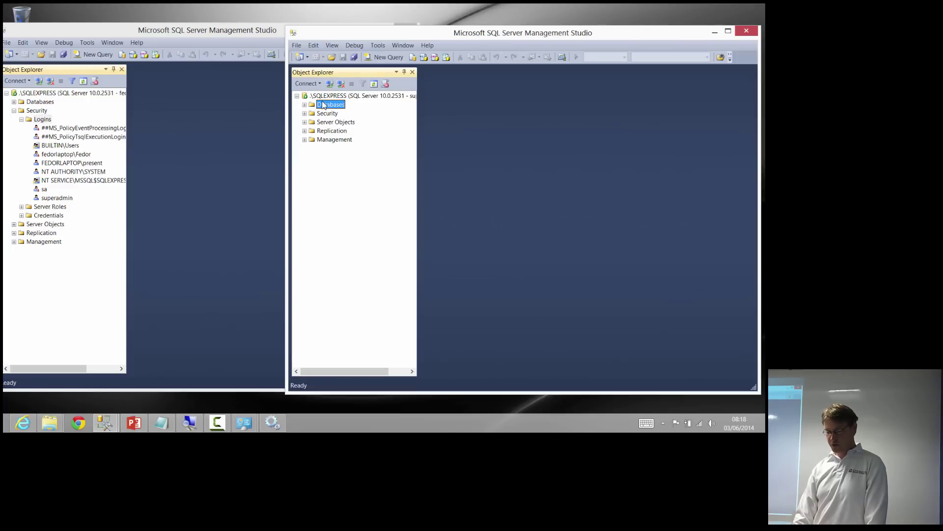
key(Right)
key(Down)
key(Down)
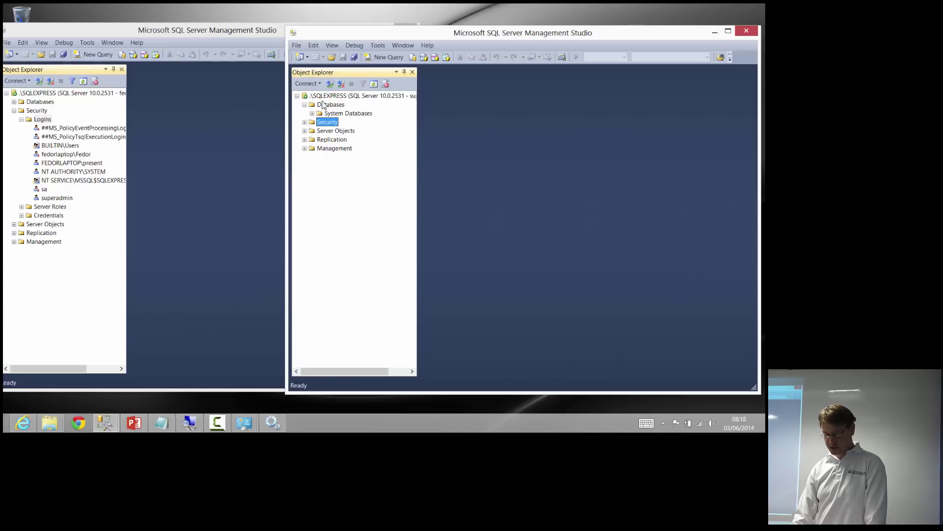
key(Right)
key(Down)
key(Right)
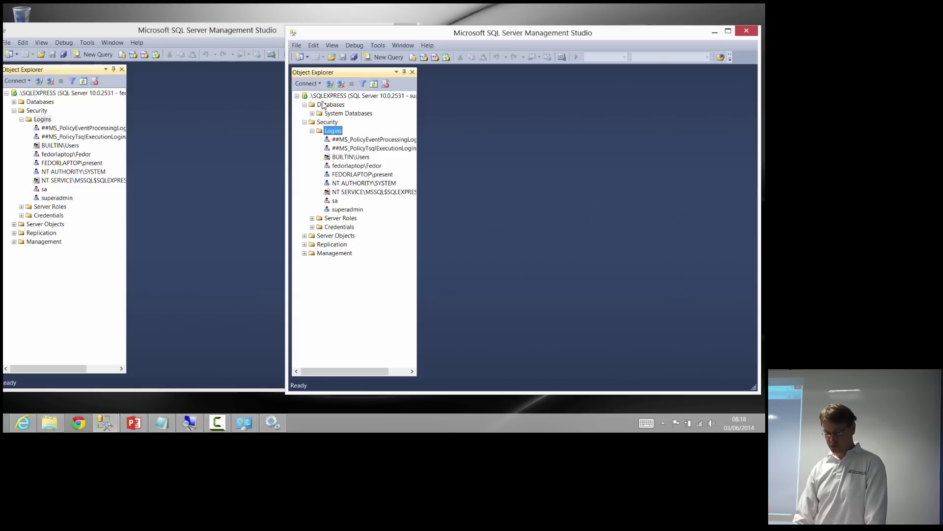
key(Up)
key(Up)
key(Down)
key(Down)
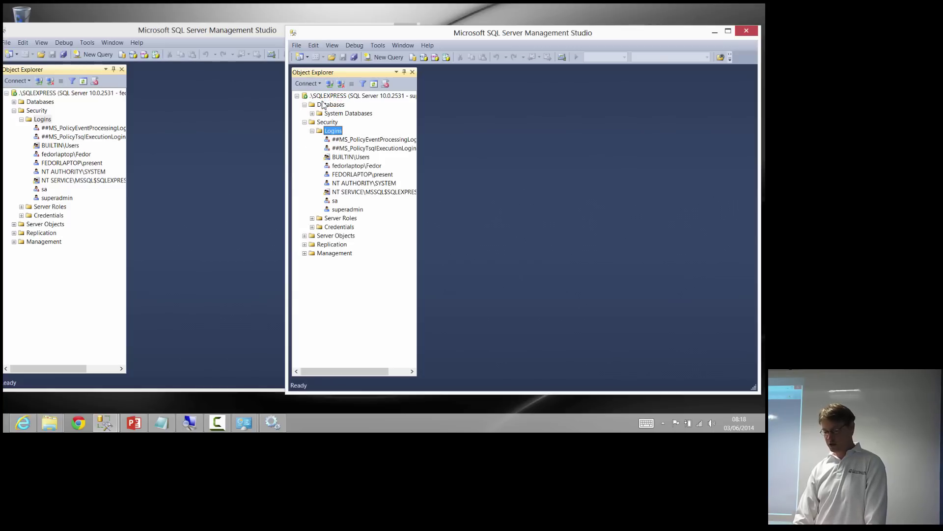
key(Up)
key(Up)
key(Up)
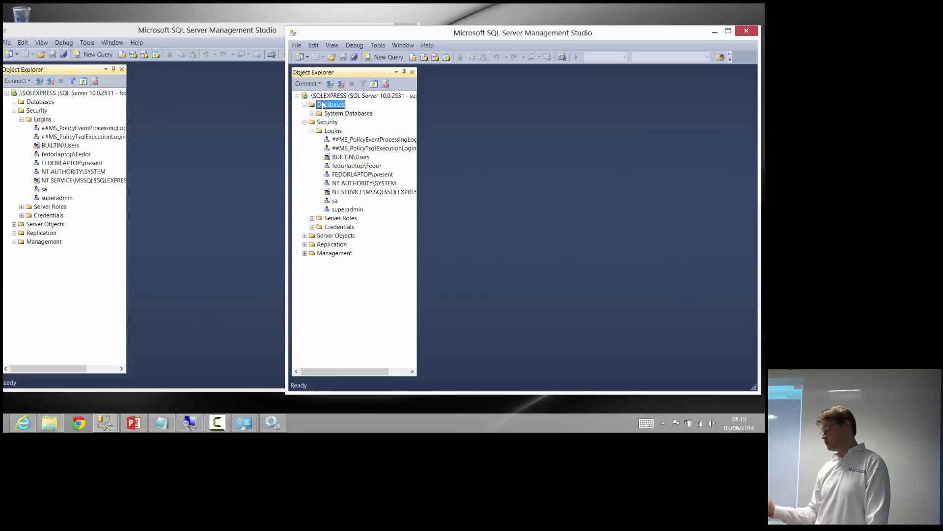
click(359, 177)
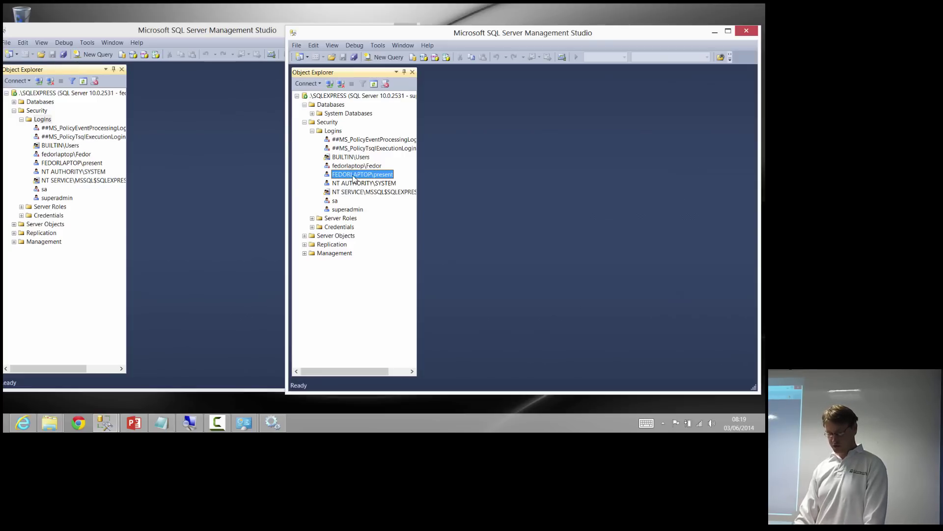
click(206, 184)
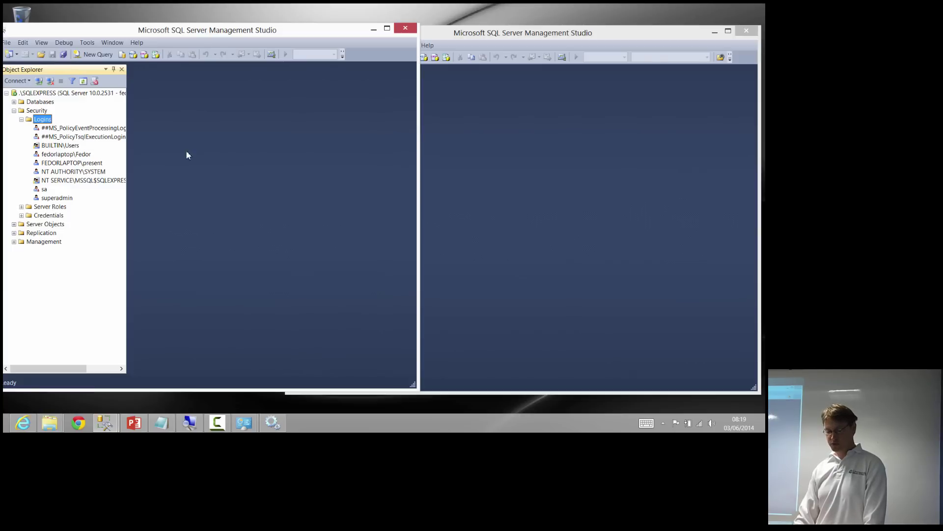
click(488, 199)
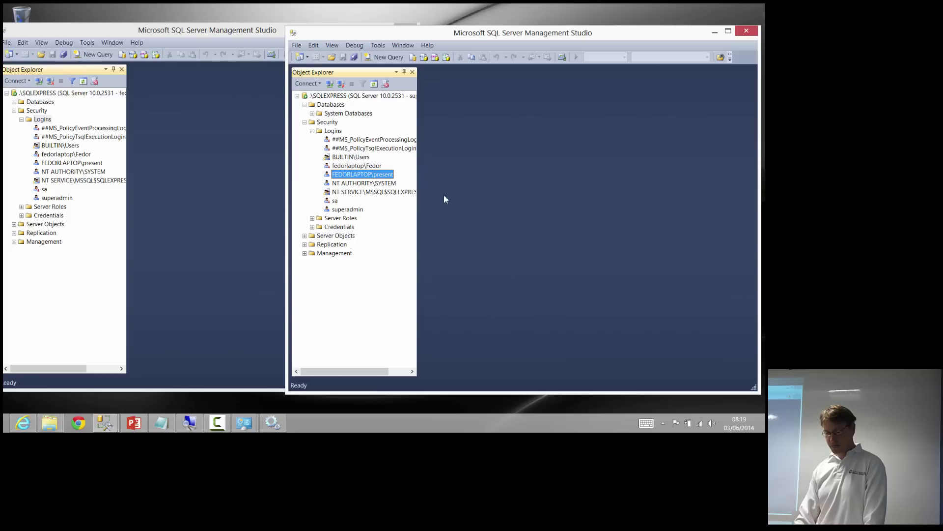
In FEDORLAPTOP\present's Login Properties Status page, select Deny for connect permission and Disabled
right_click(381, 178)
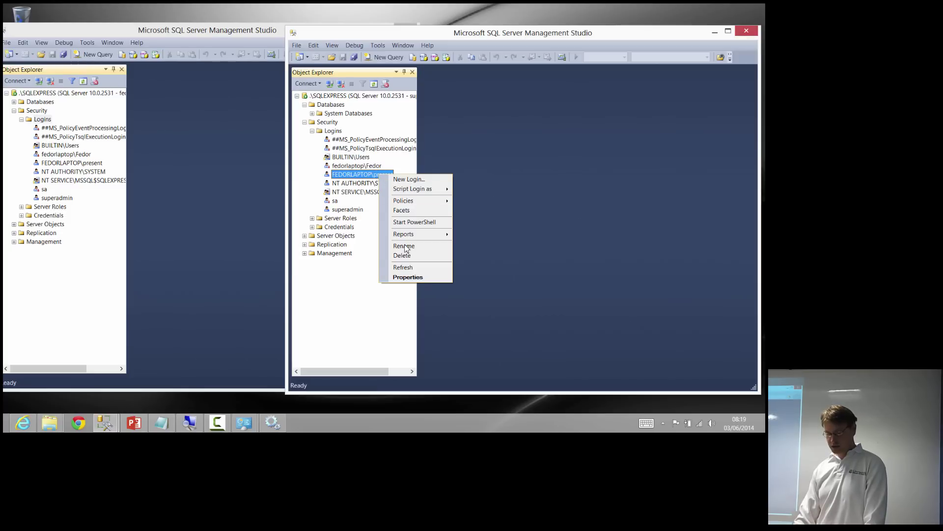
click(415, 277)
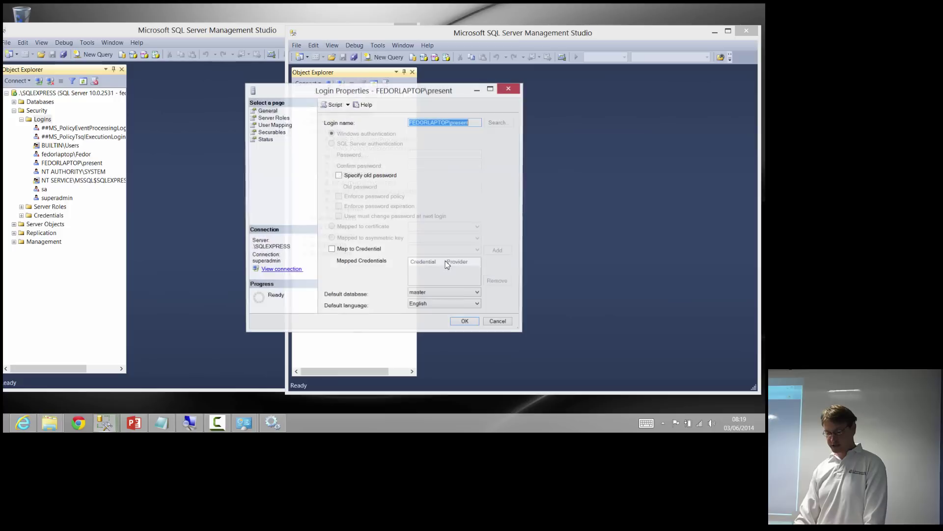
drag(404, 95, 498, 94)
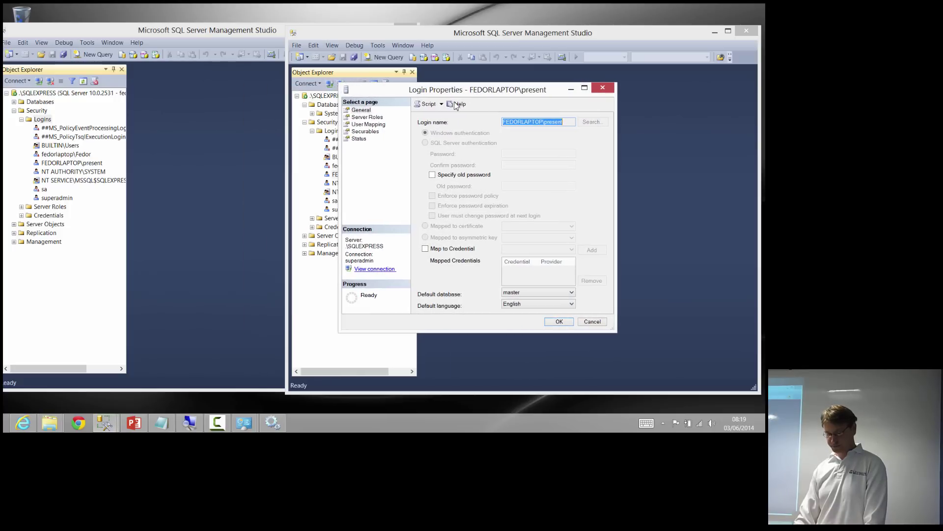
click(364, 140)
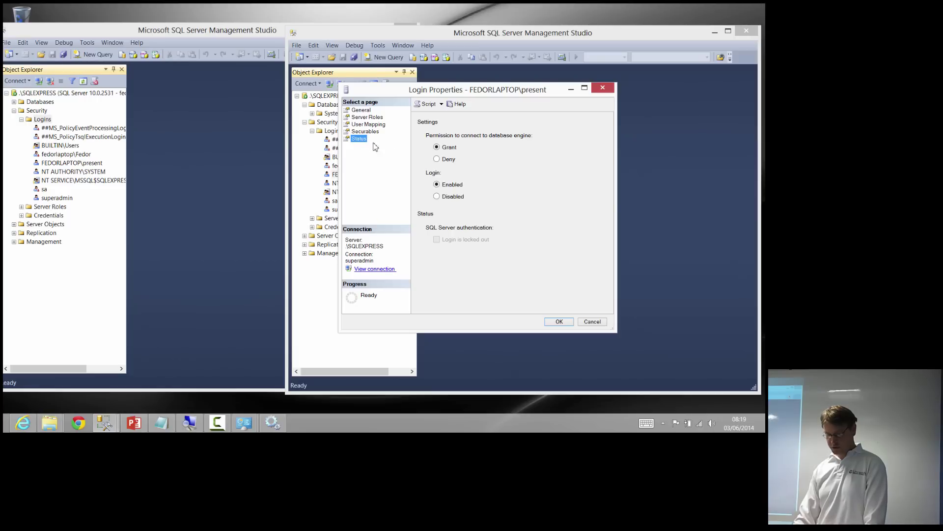
click(437, 159)
click(449, 197)
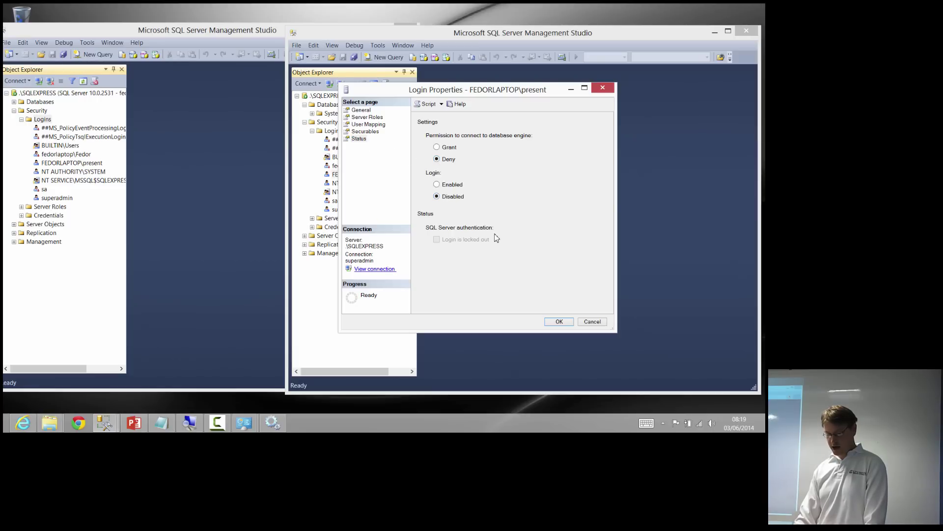
Confirm the login changes and bring the original session window forward
click(560, 322)
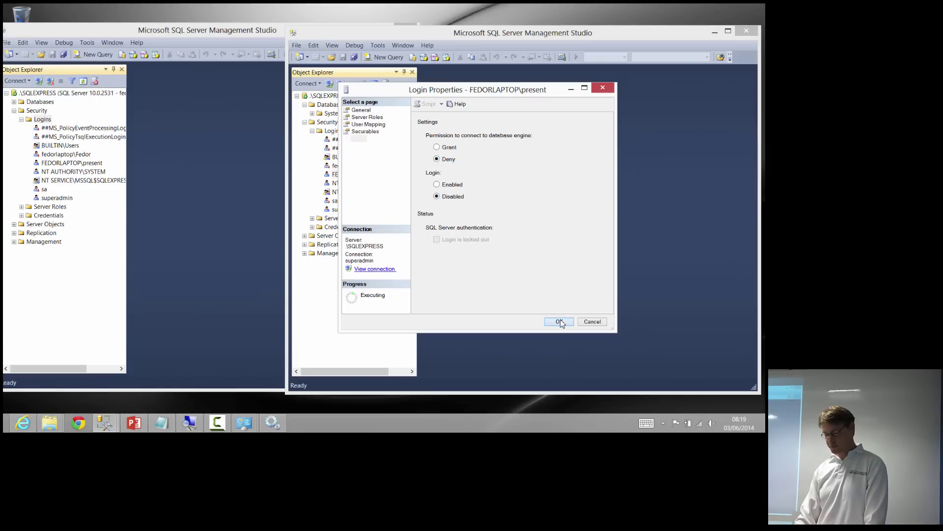
click(220, 183)
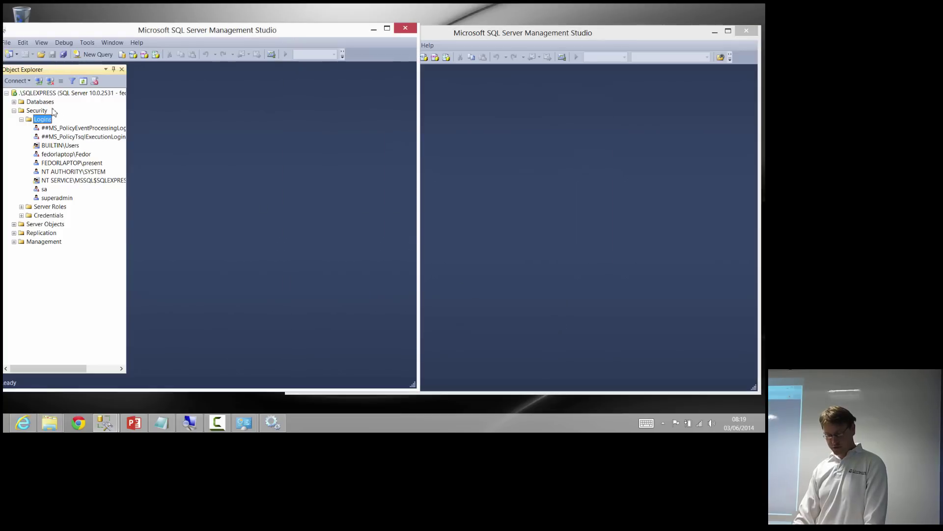
drag(92, 31, 137, 36)
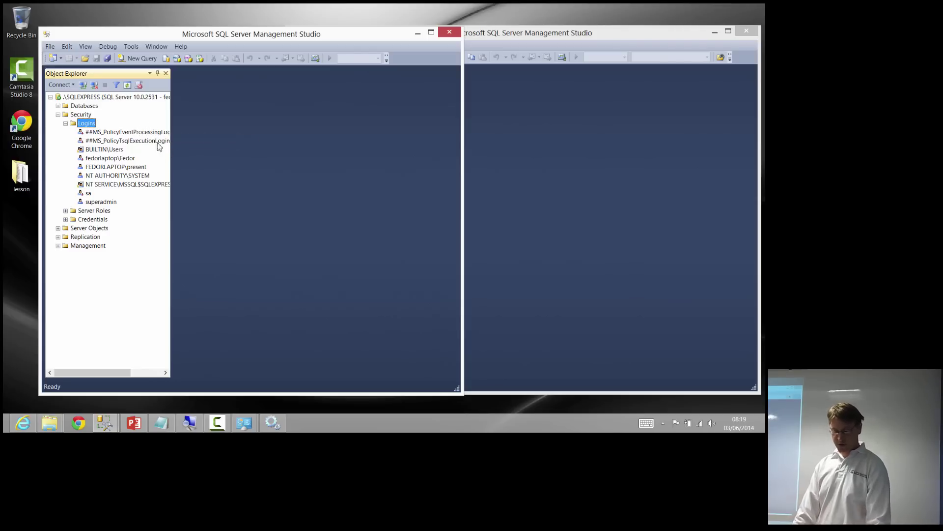
Try New Database in the original session and dismiss the login-failed error 18470
click(84, 106)
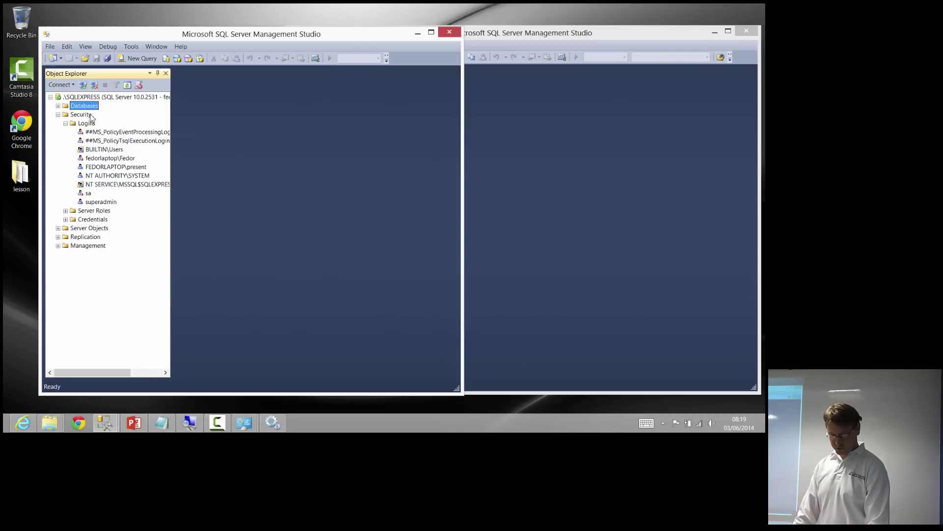
double_click(83, 125)
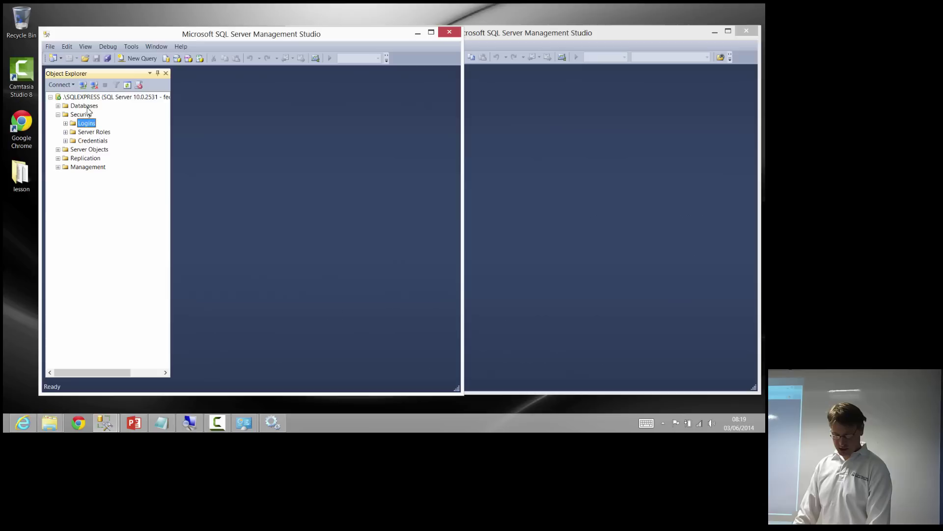
click(86, 107)
right_click(87, 105)
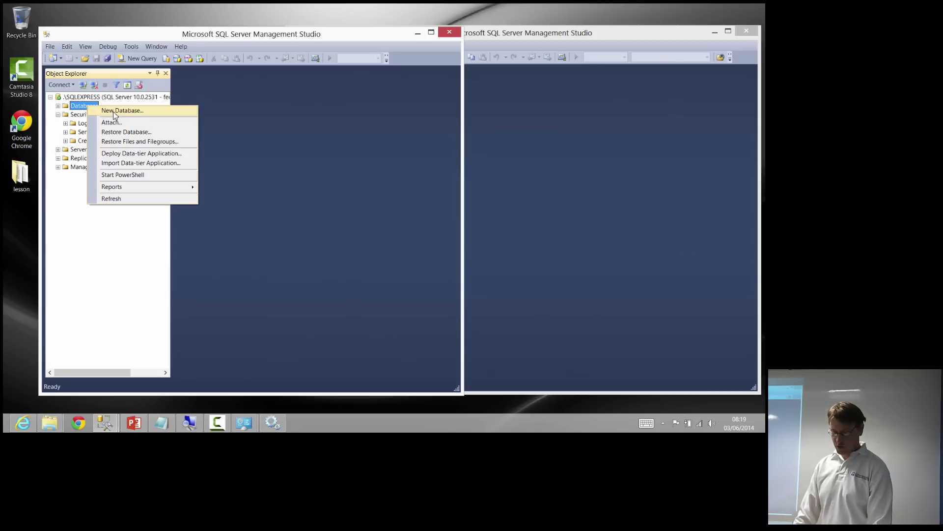
click(114, 112)
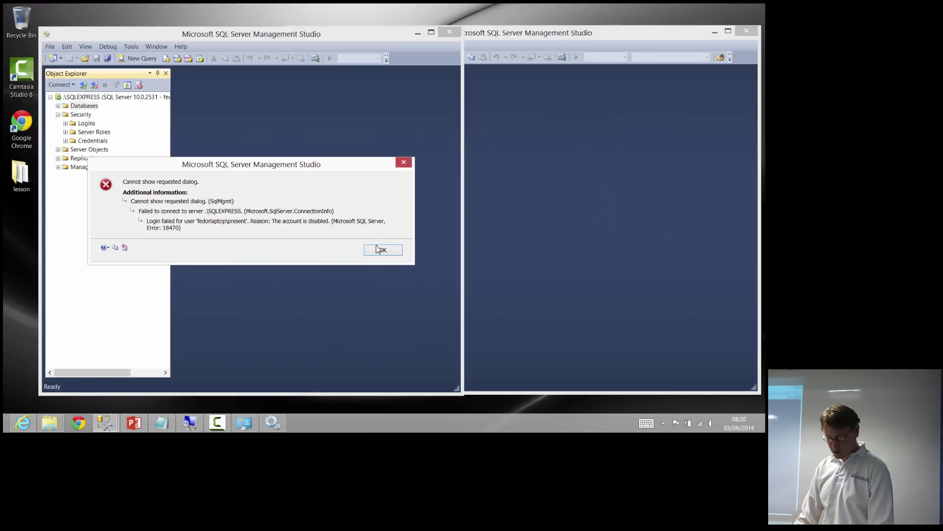
click(382, 250)
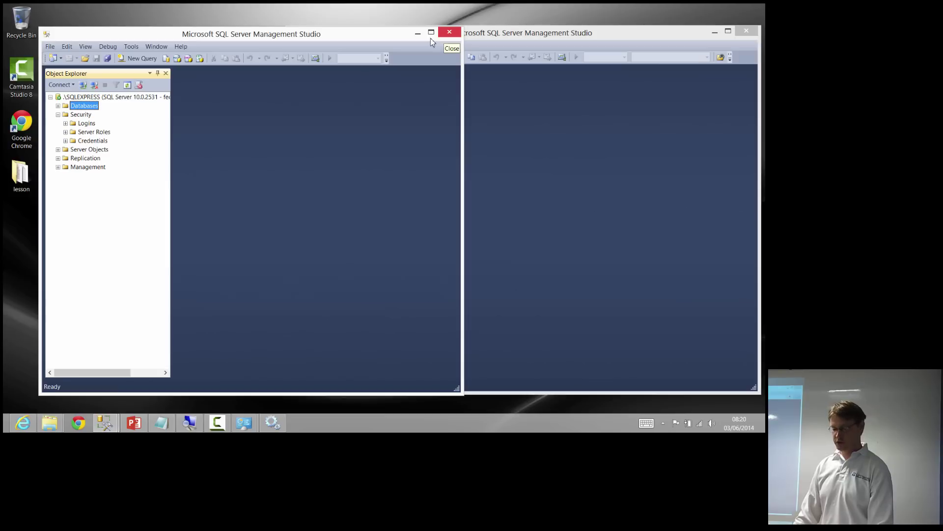
Close the failed session's window and maximize the remaining superadmin session
click(460, 33)
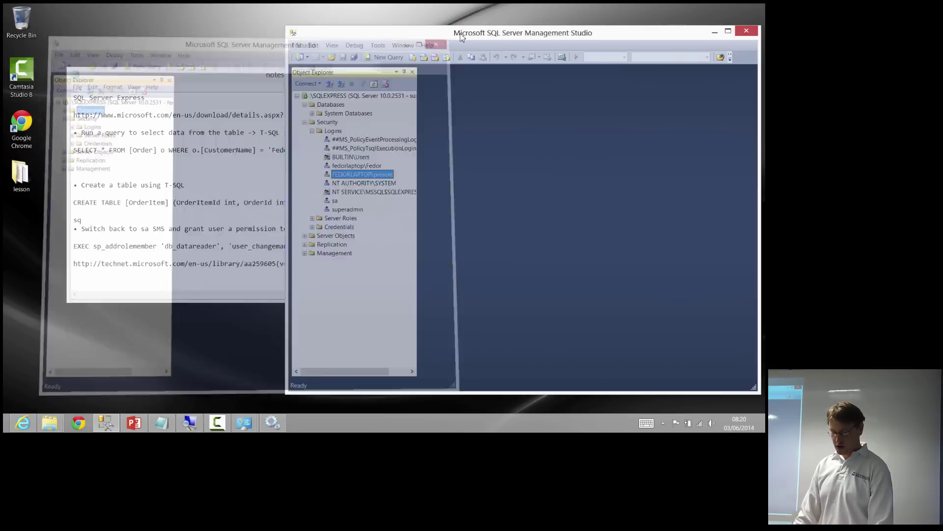
double_click(461, 35)
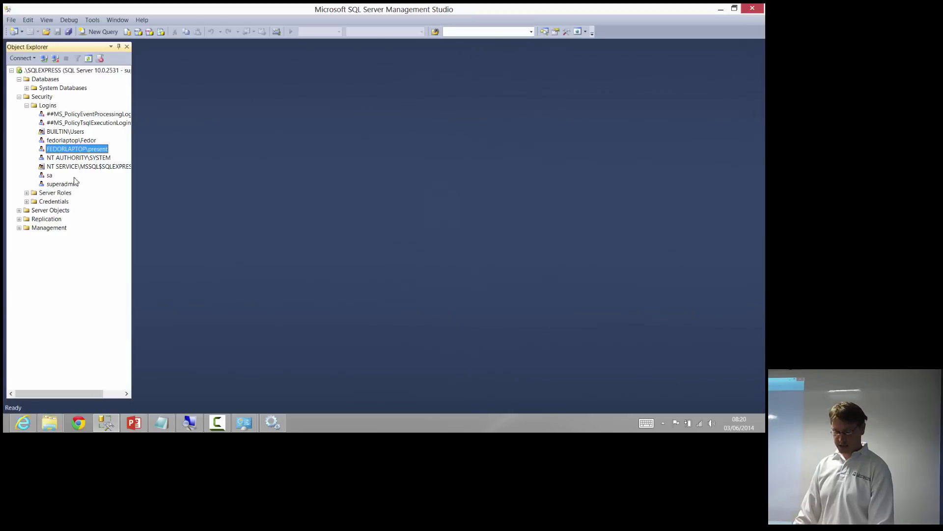
click(61, 183)
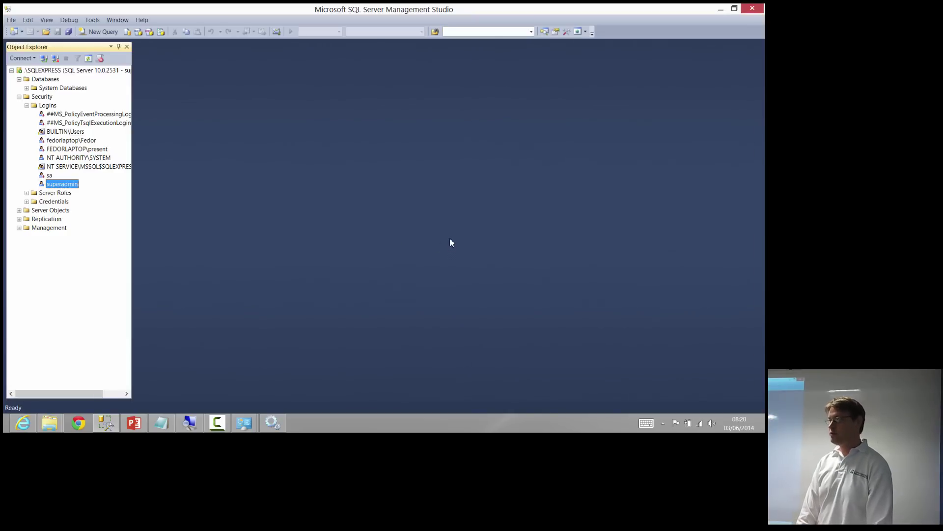
Collapse the Security branch in Object Explorer and select the Databases folder
double_click(43, 97)
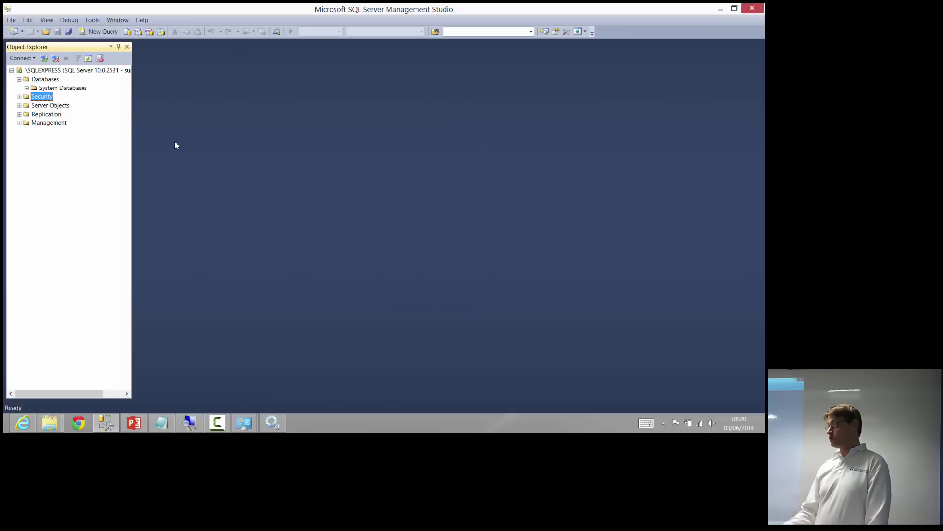
key(Right)
key(Right)
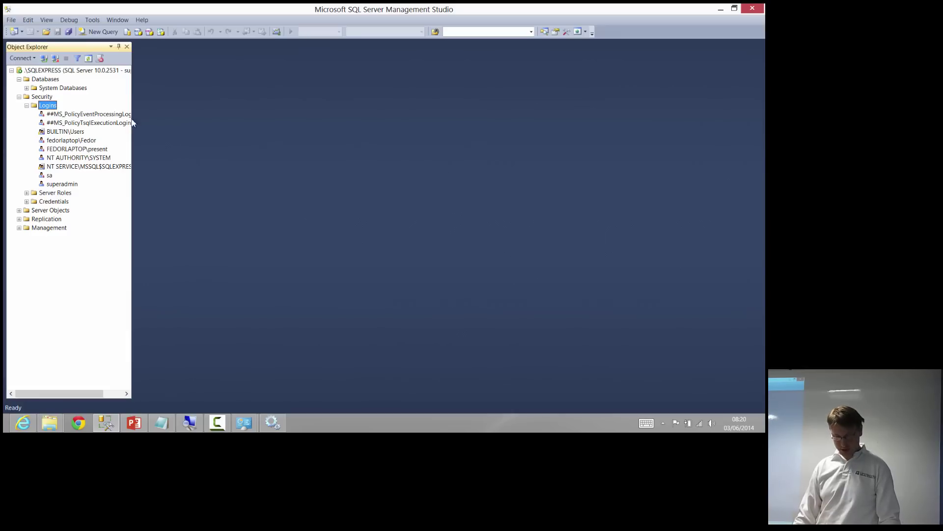
double_click(36, 97)
click(40, 81)
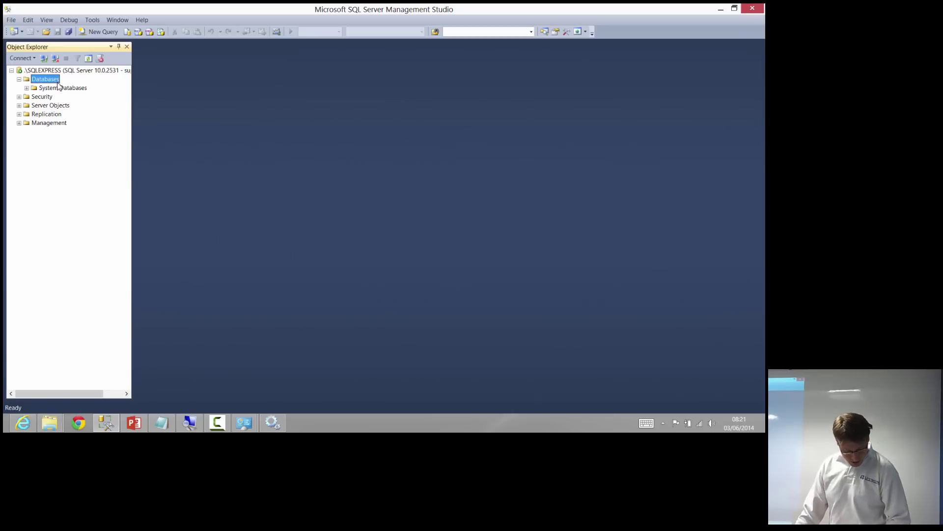
Start a new database named newdatabase and inspect its data and log file entries
right_click(58, 82)
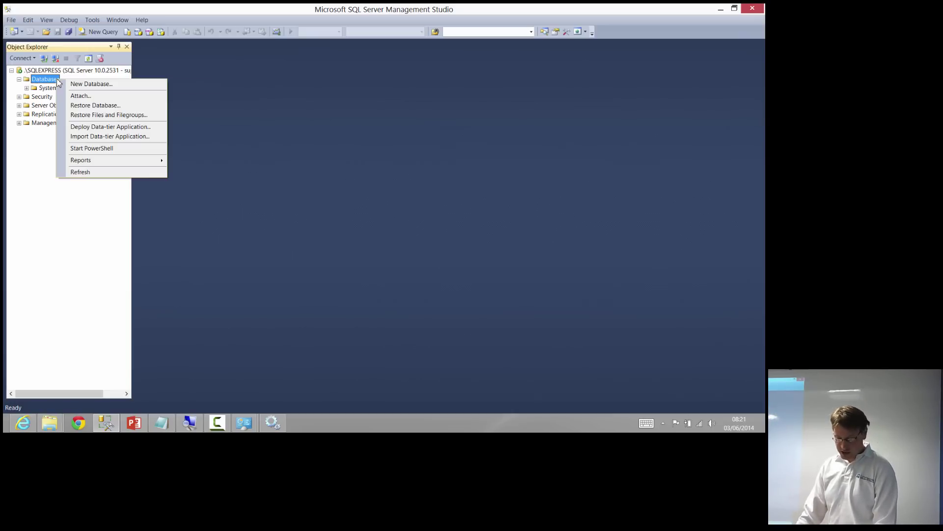
click(81, 85)
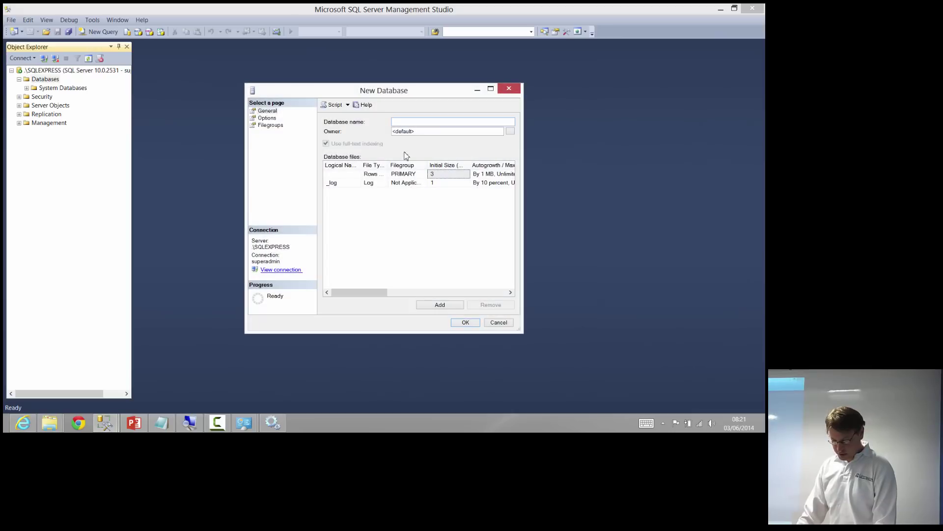
text(new)
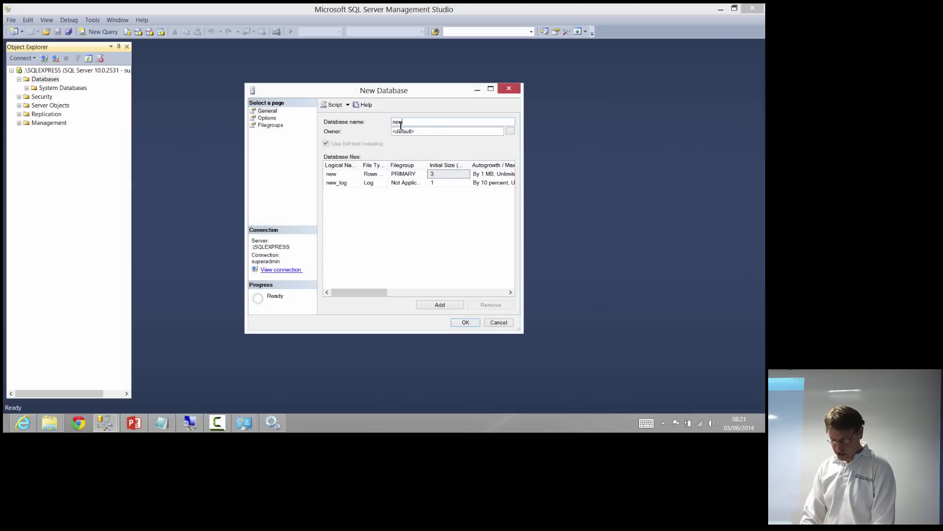
text(database)
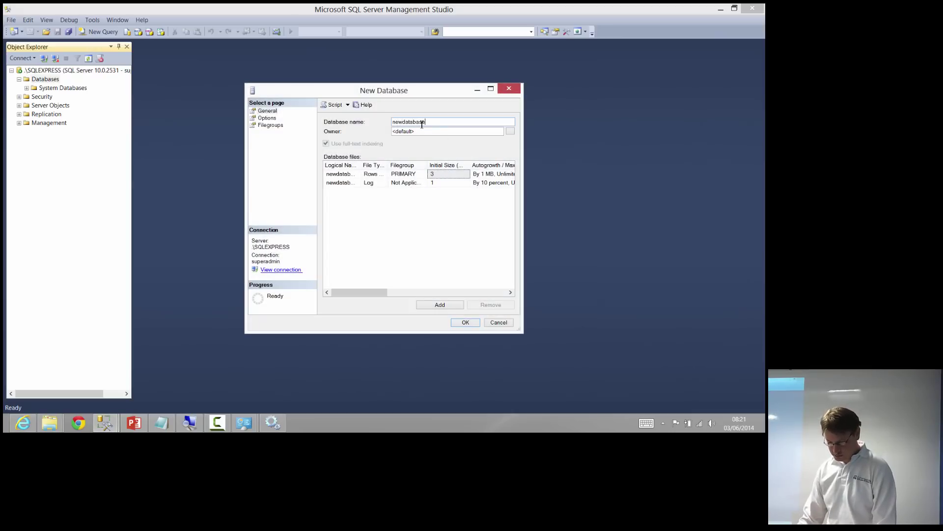
click(374, 175)
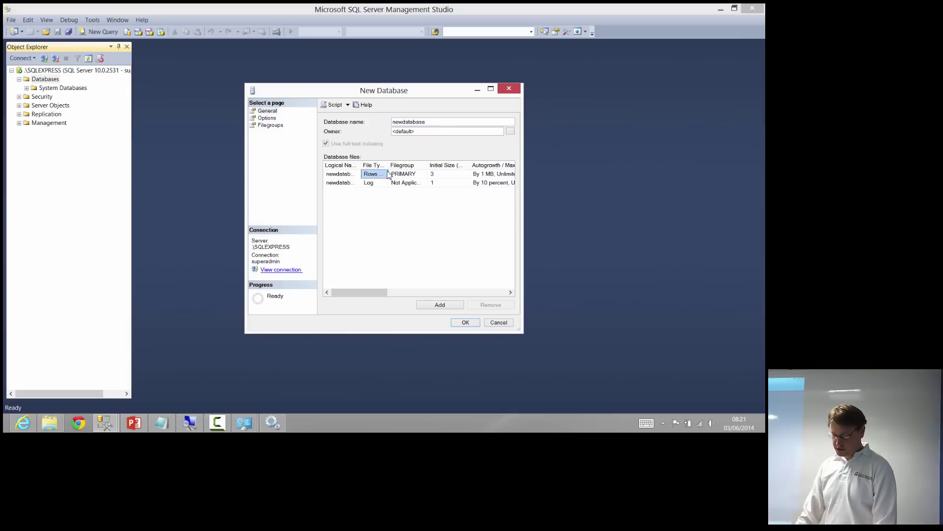
drag(388, 166, 405, 165)
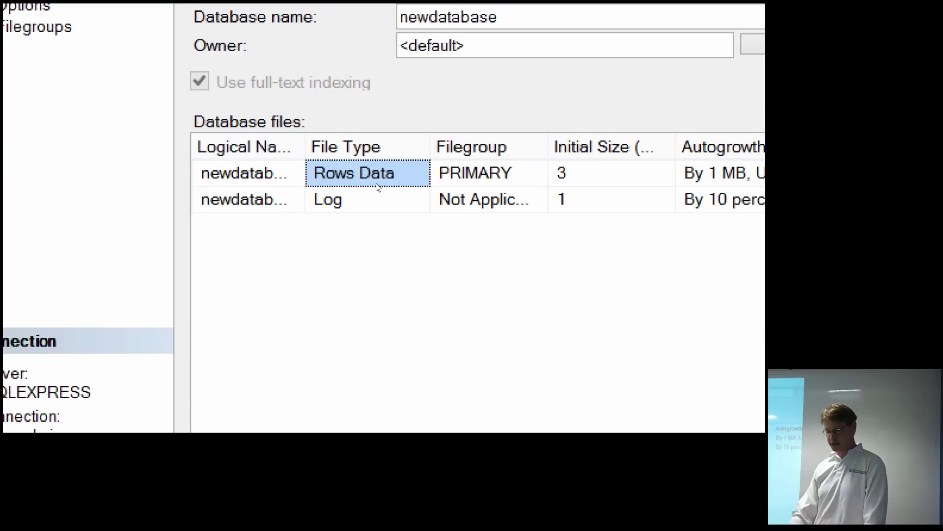
key(Down)
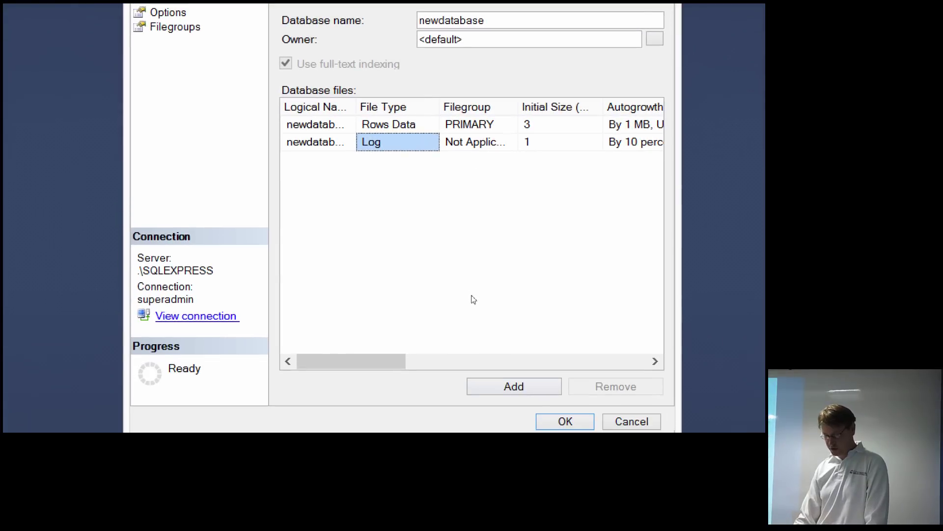
Set the data file path to c:\sqldata and the log path to c:\sqllog, then create it
scroll(385, 295, right, 5)
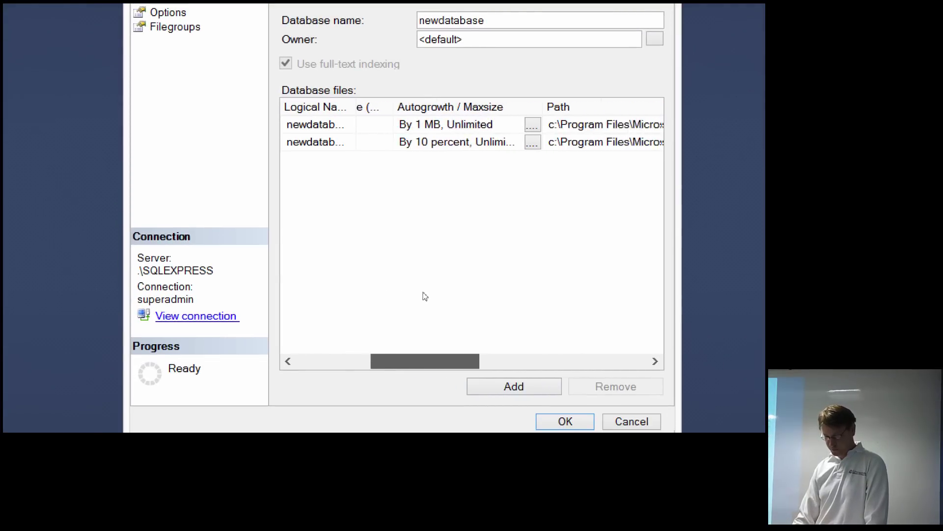
click(569, 124)
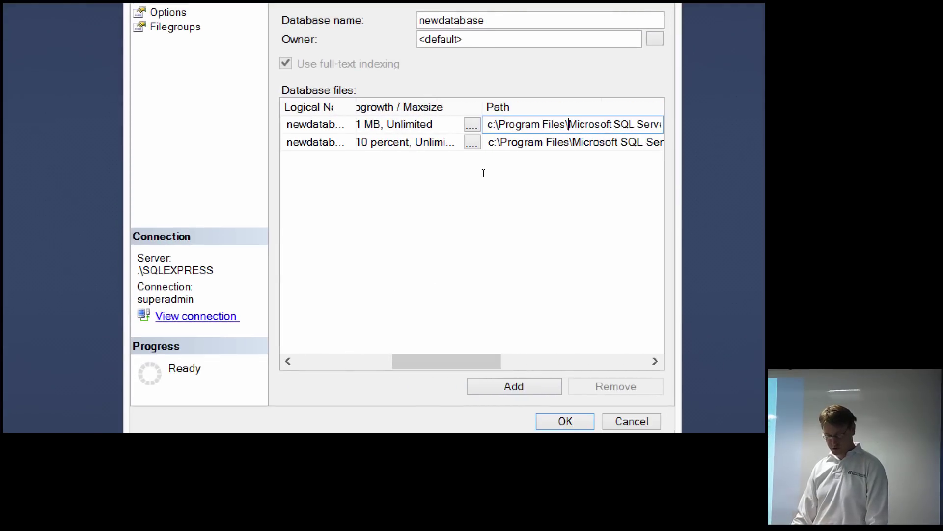
key(ctrl+a)
text(c:\)
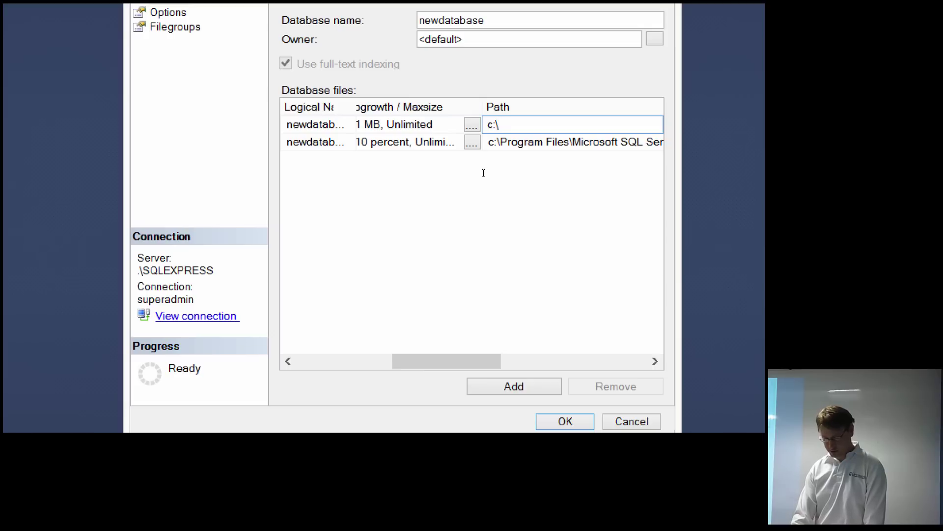
text(sqldata)
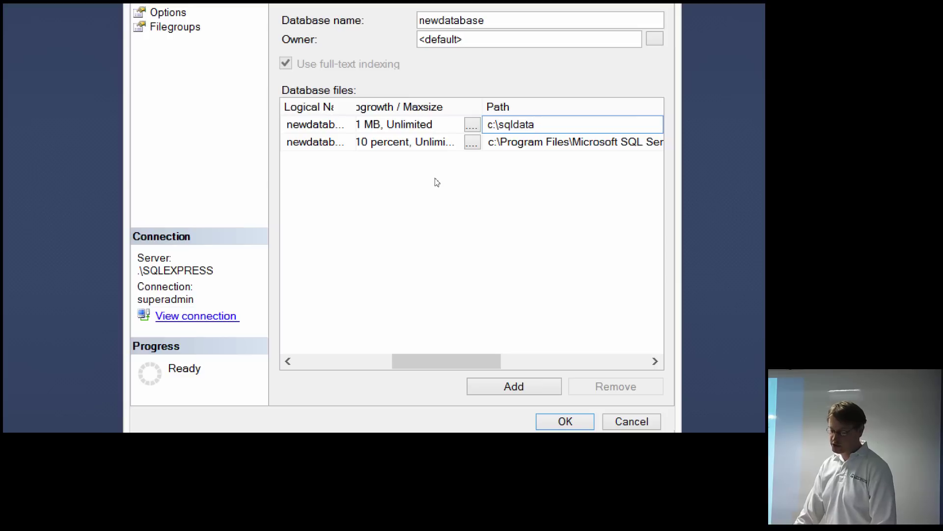
click(510, 142)
key(ctrl+a)
text(c:\)
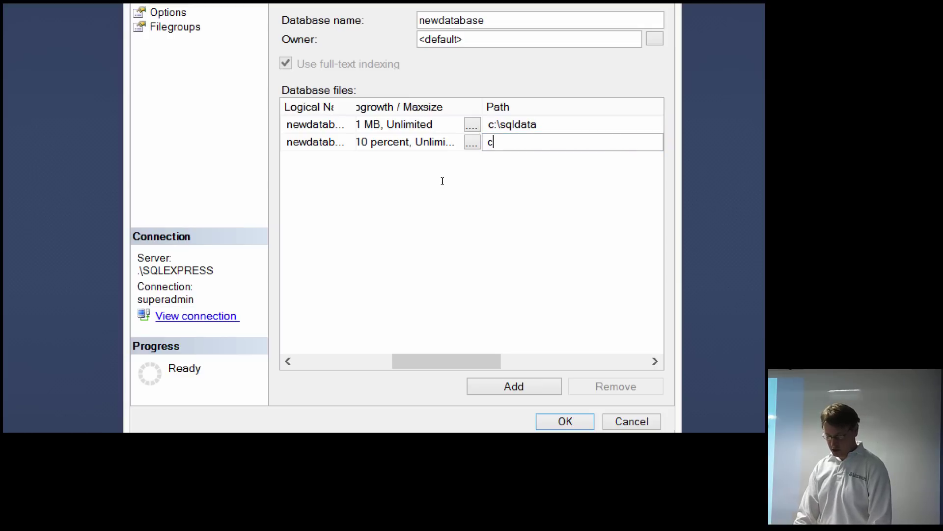
text(sqllog)
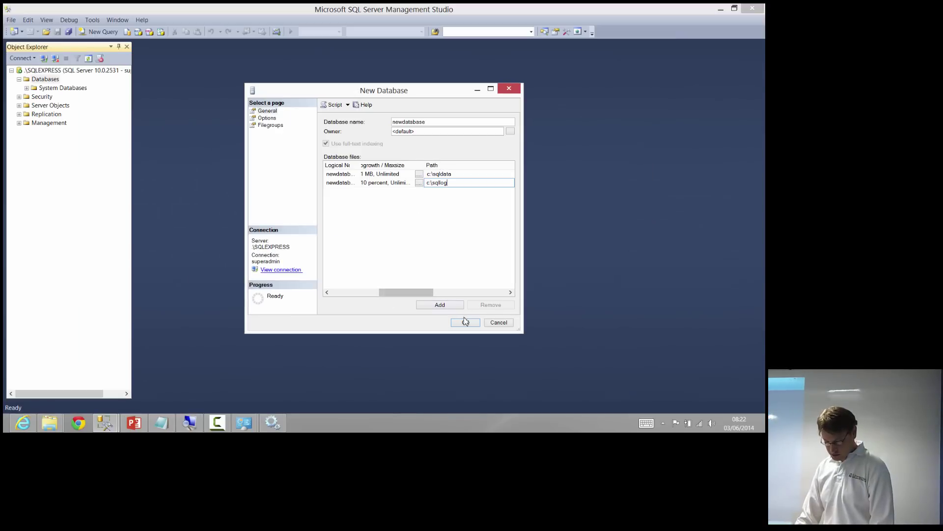
click(465, 321)
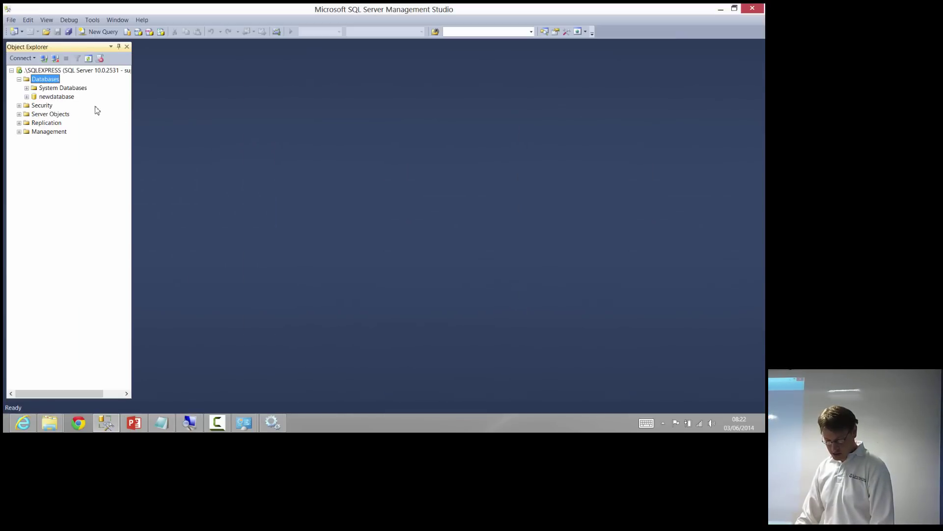
Expand newdatabase in Object Explorer to show its Tables, Views and Storage folders
click(71, 98)
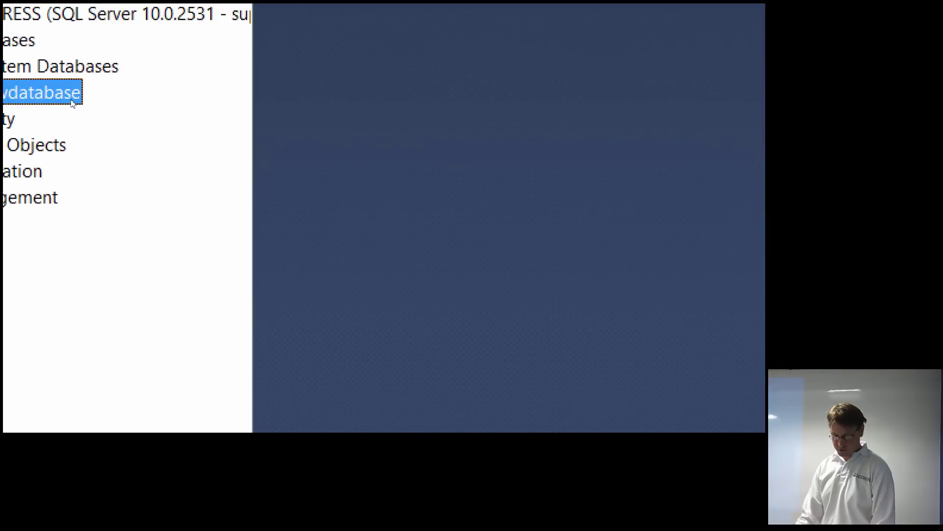
key(Right)
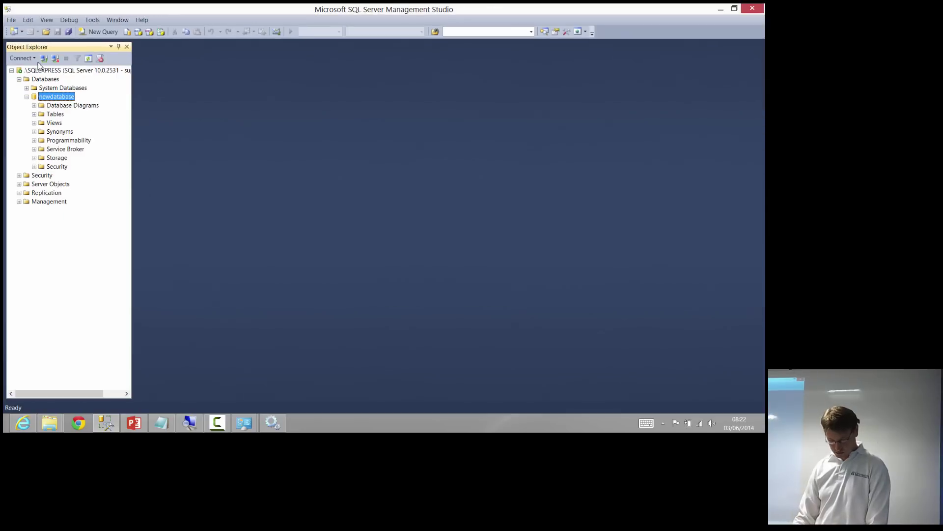
click(49, 421)
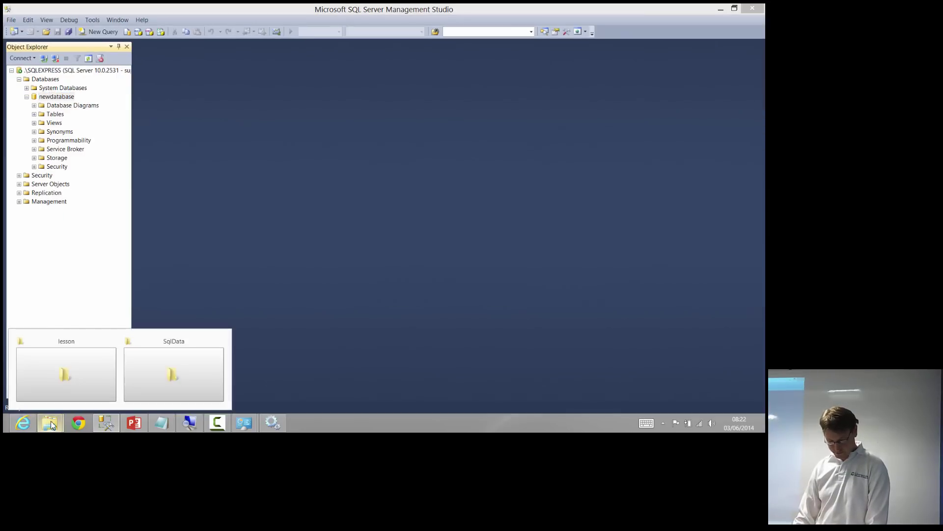
Open the C:\SqlData folder in File Explorer and select newdatabase.mdf
click(137, 383)
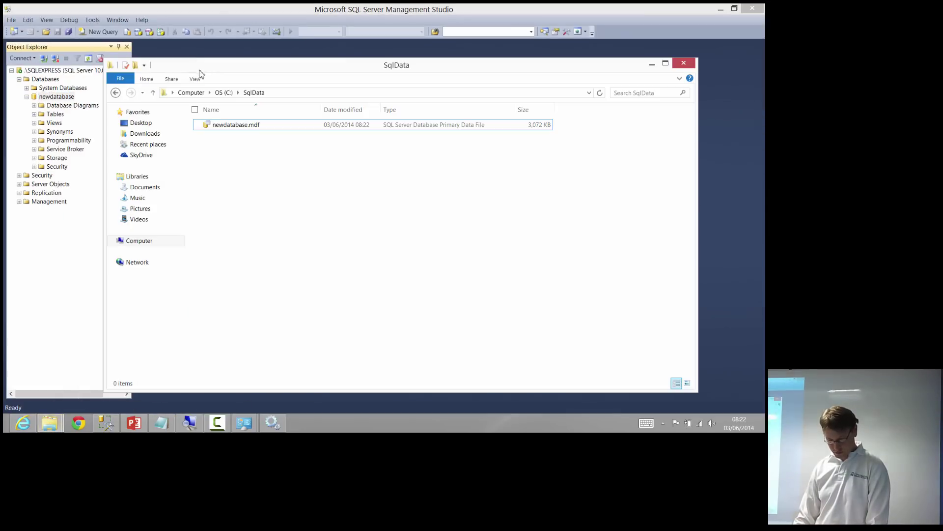
click(219, 93)
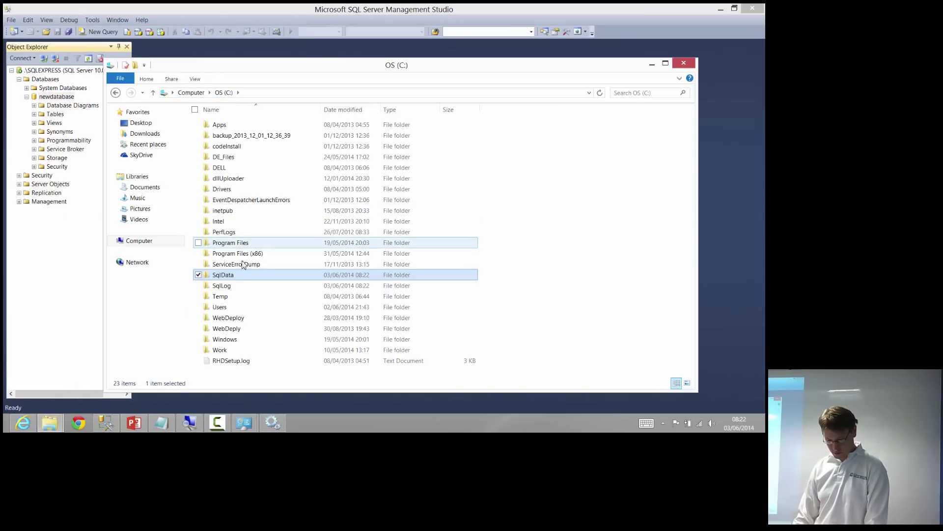
click(235, 285)
click(236, 278)
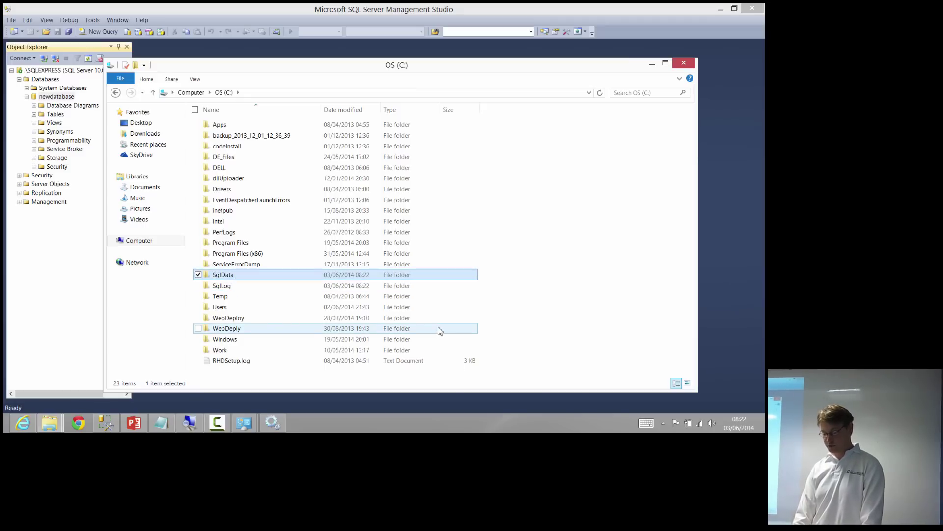
key(Return)
key(Down)
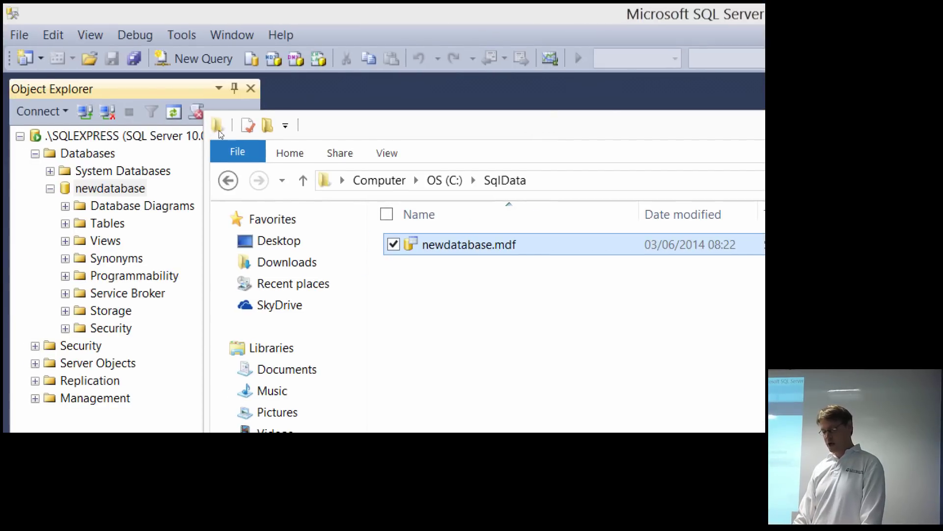
Attempt to delete newdatabase.mdf and cancel the File In Use warning
key(Delete)
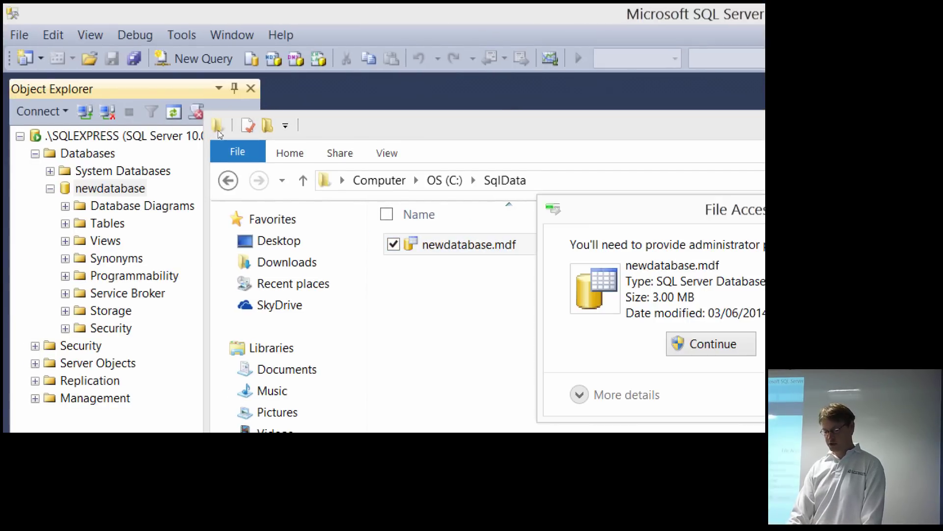
click(714, 341)
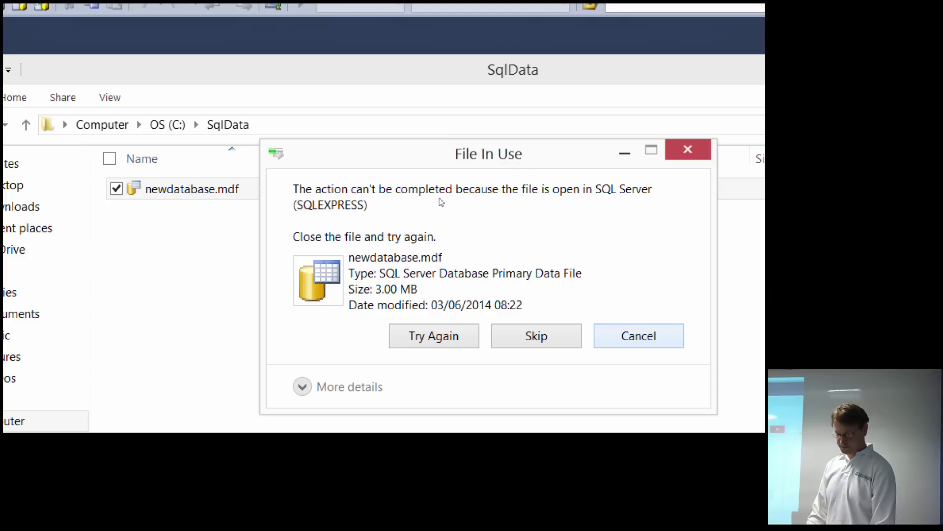
key(Escape)
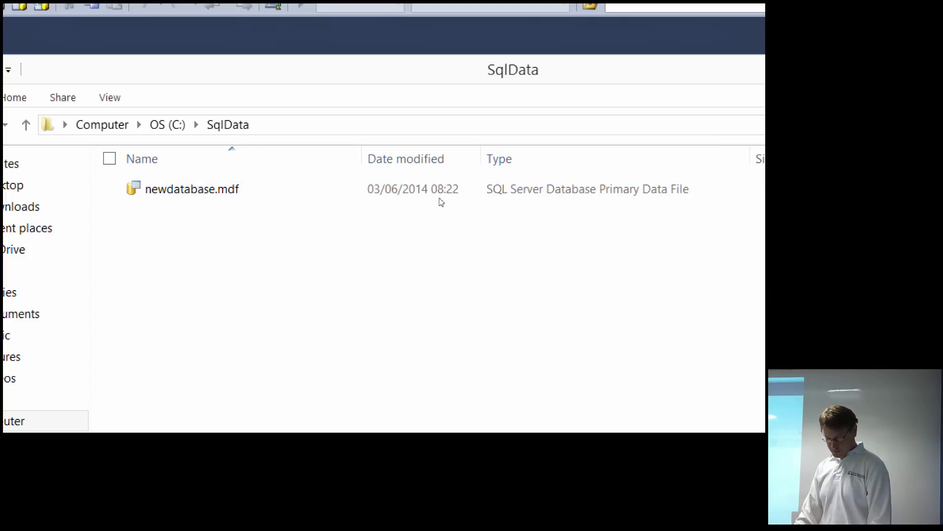
key(super)
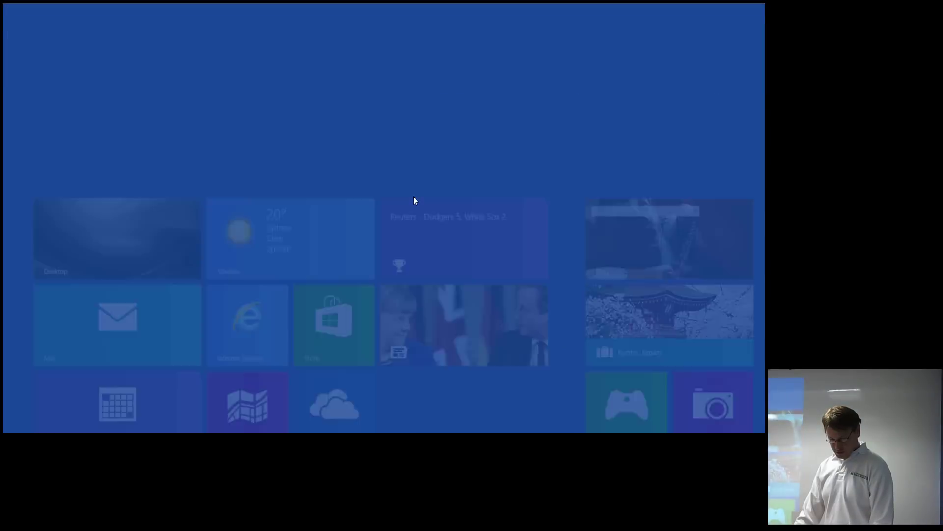
key(super)
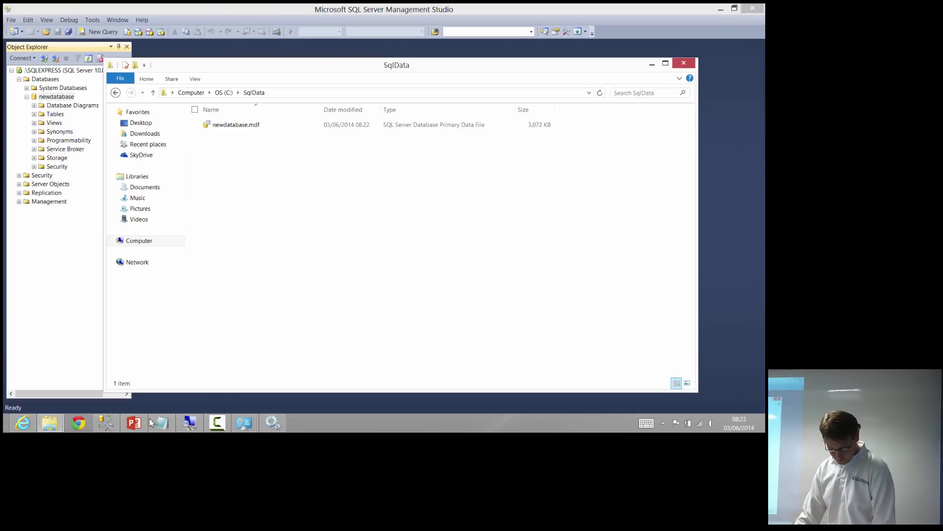
Start a new login using SQL Server authentication with password policy enforcement unchecked
click(113, 420)
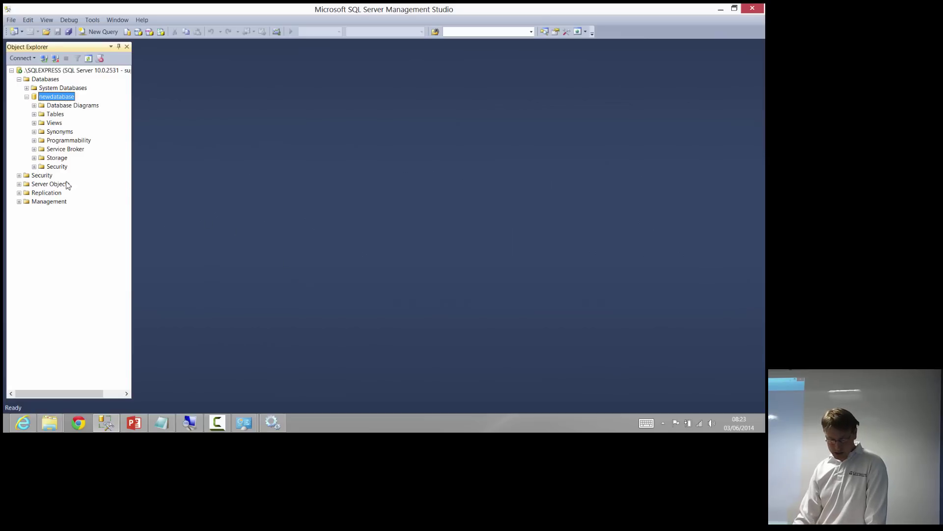
double_click(49, 176)
right_click(58, 185)
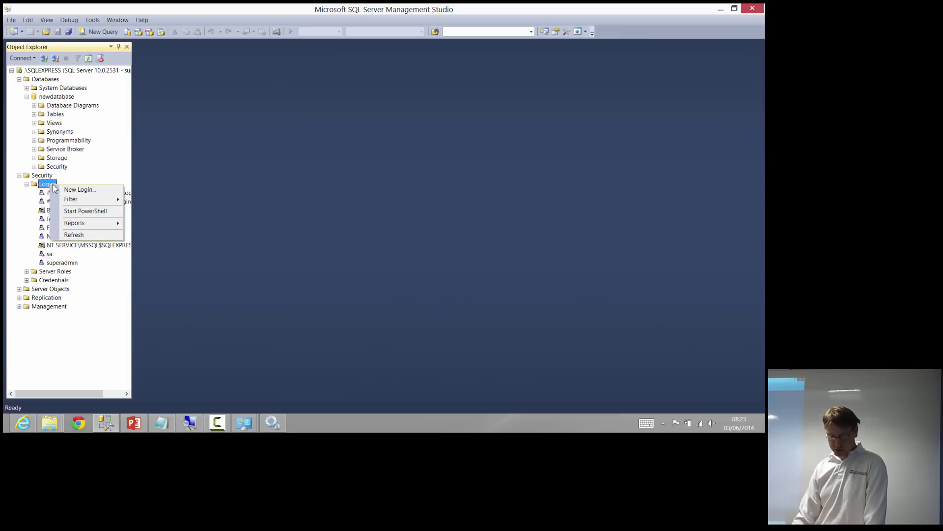
click(79, 188)
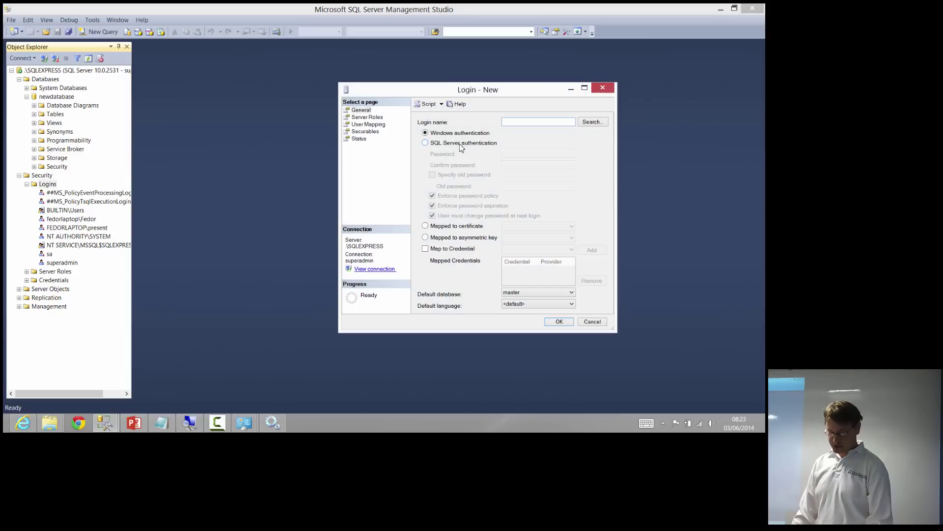
click(460, 144)
click(463, 195)
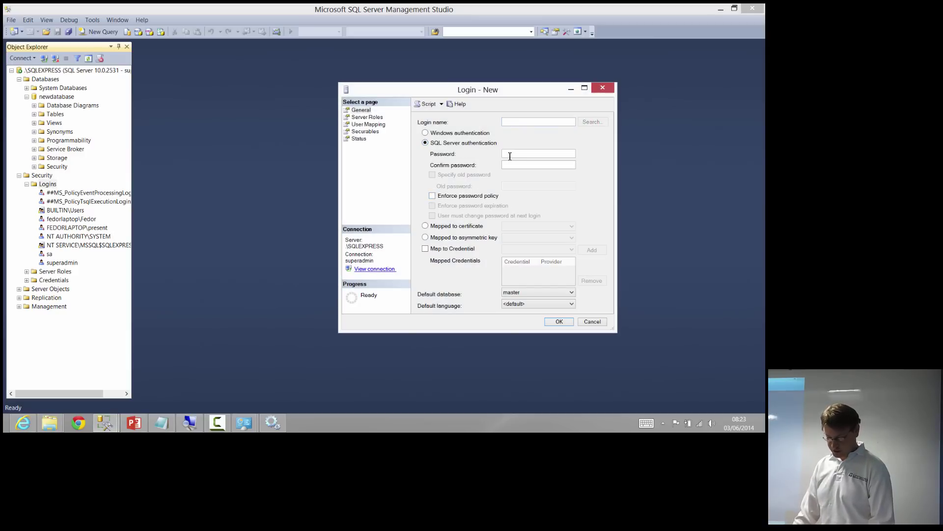
Name the login user_changeman, enter and confirm its password, and create it
click(511, 123)
text(user_c)
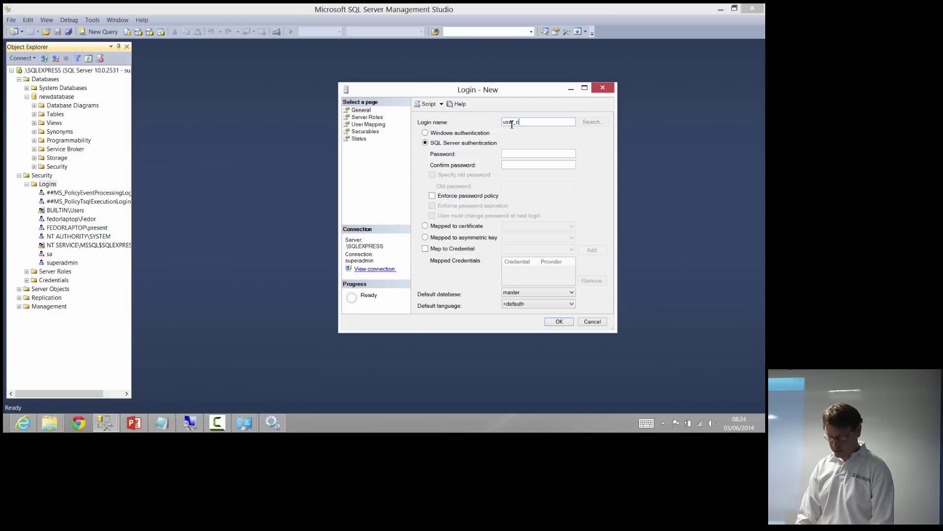
text(ha)
key(BackSpace)
key(BackSpace)
key(BackSpace)
text(chang)
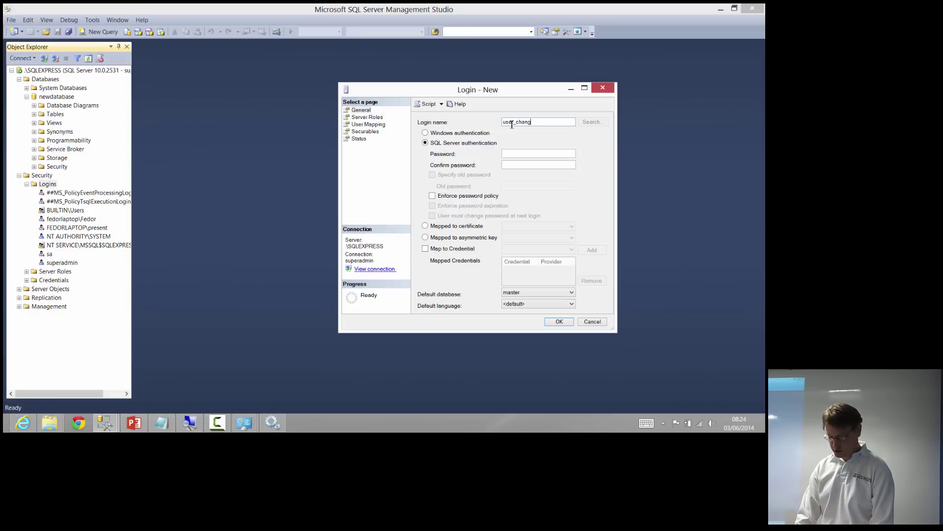
text(eman)
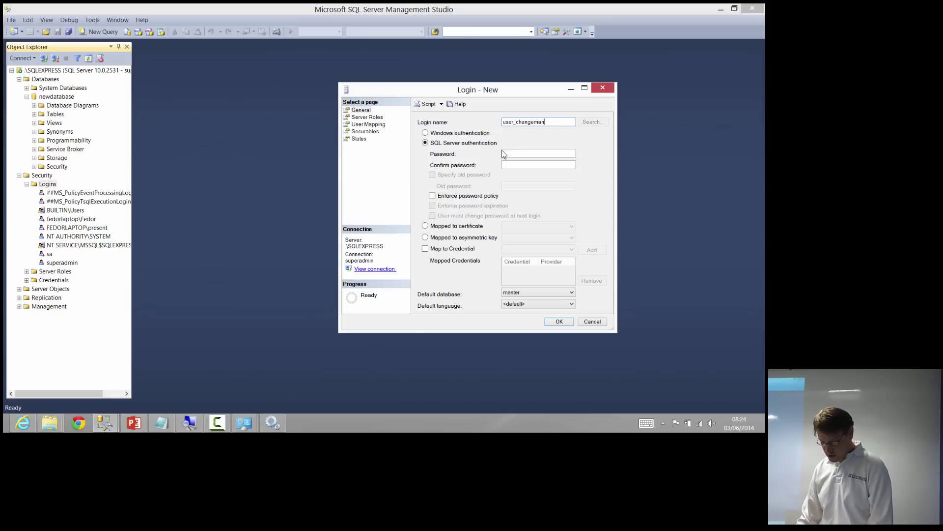
click(507, 156)
text(1234)
key(Tab)
text(1234)
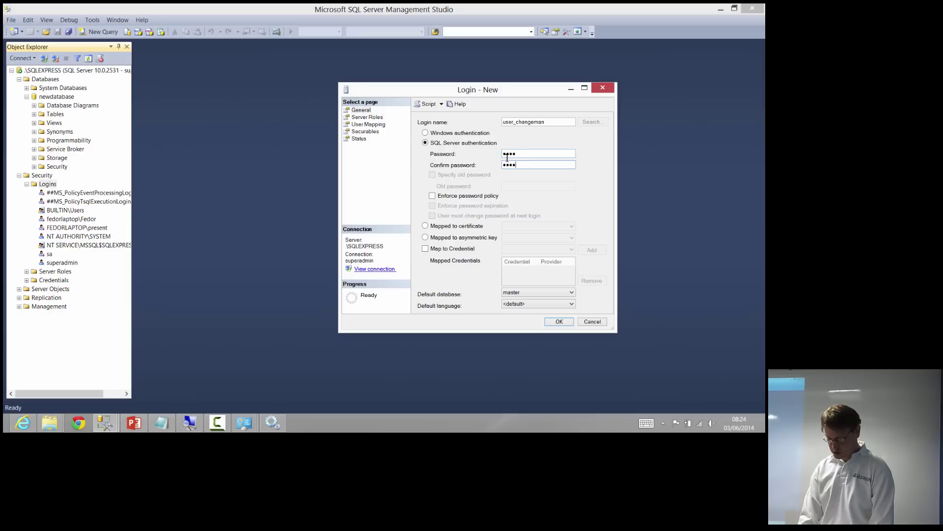
click(378, 118)
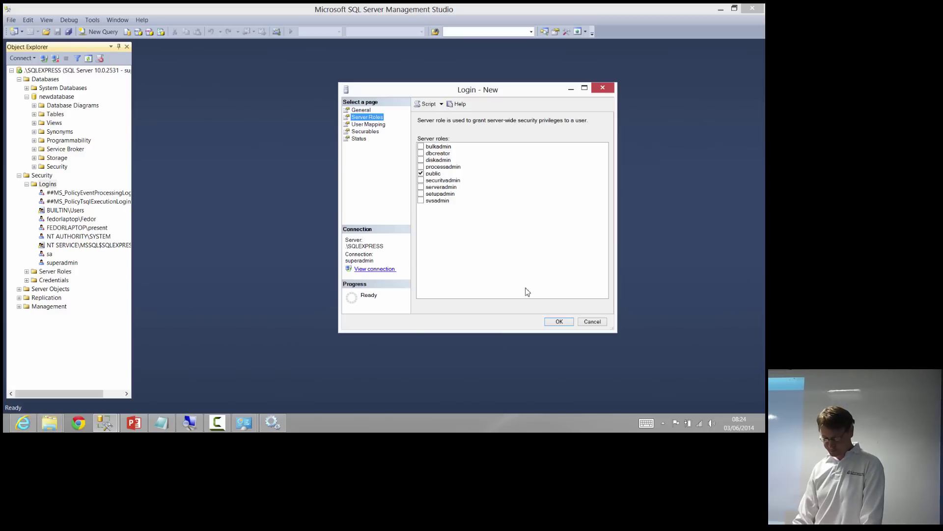
click(562, 322)
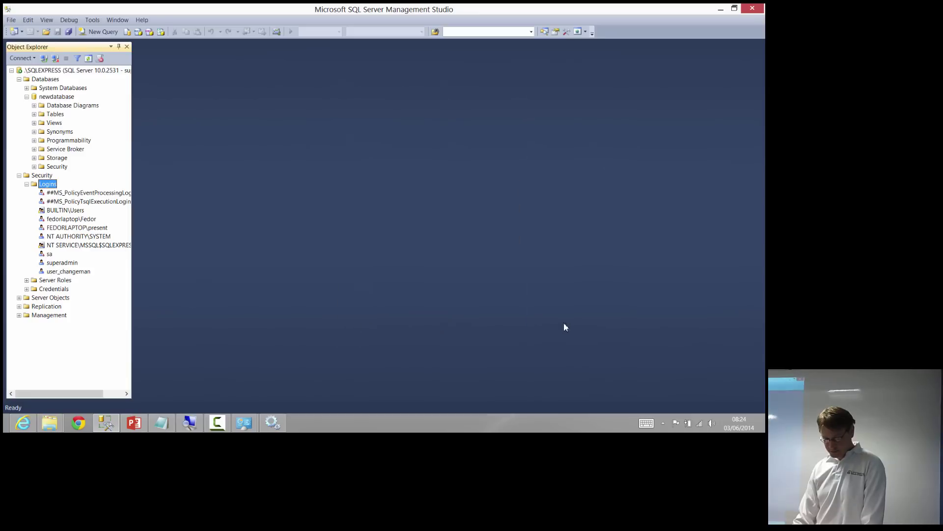
Restore Management Studio to a smaller window and minimize the SqlData Explorer window
click(80, 274)
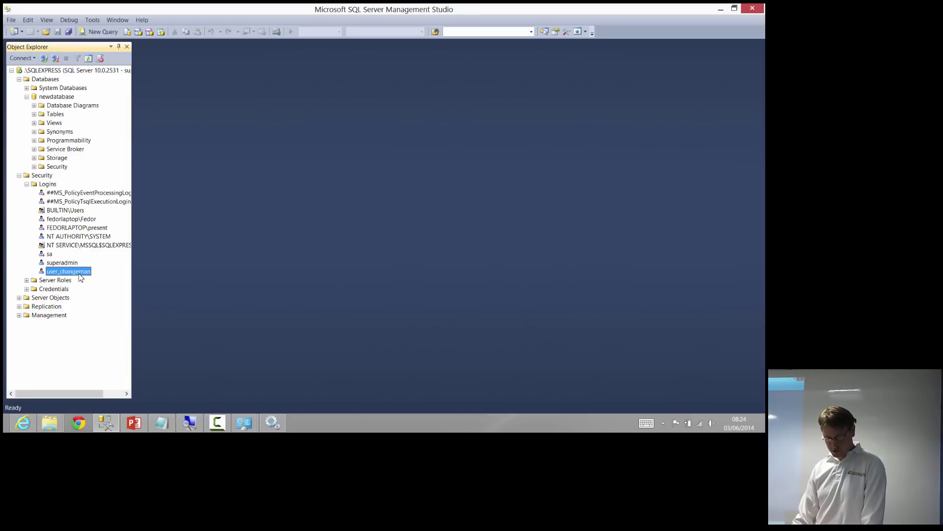
double_click(213, 8)
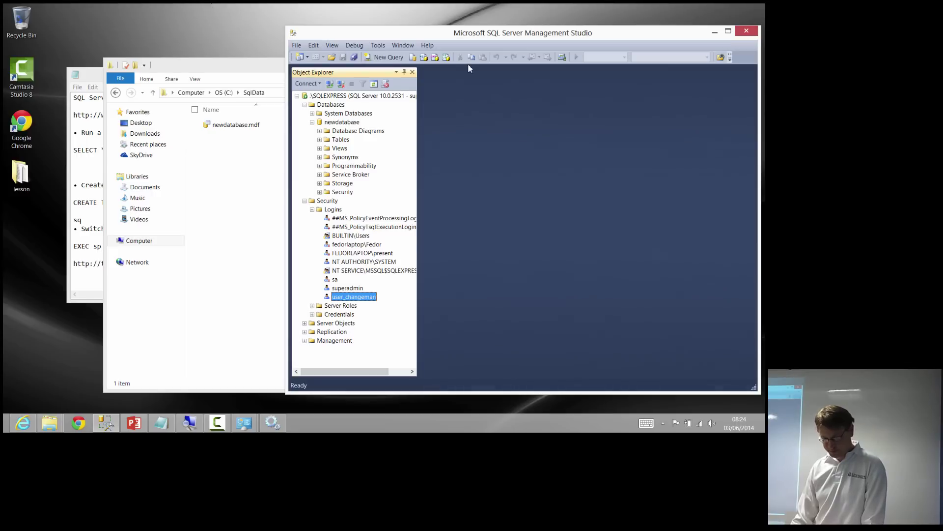
click(269, 170)
click(652, 65)
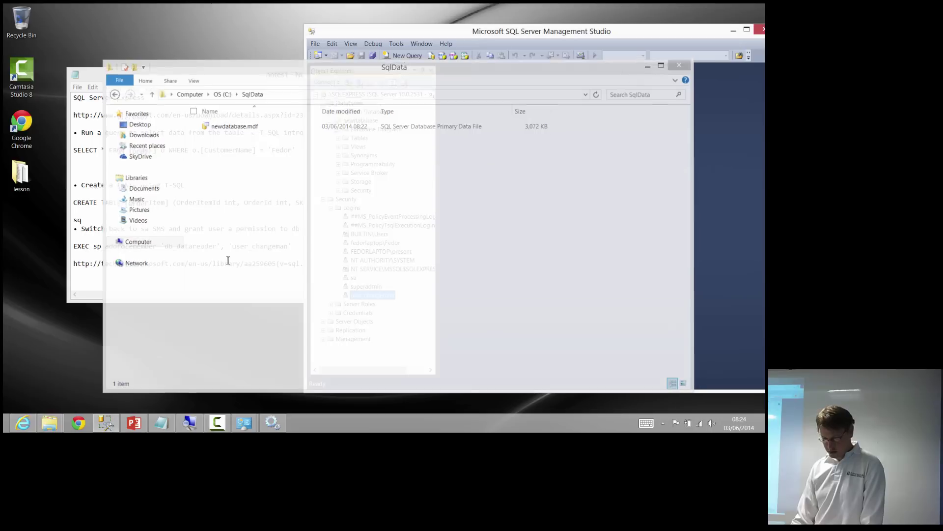
mouse_move(111, 420)
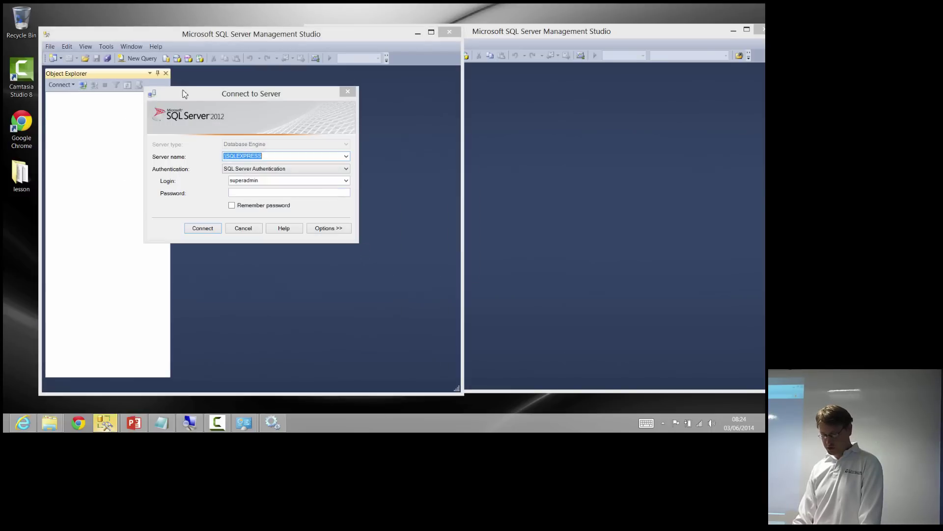
Connect to .\SQLEXPRESS as user_changeman with SQL Server Authentication and its password
double_click(260, 183)
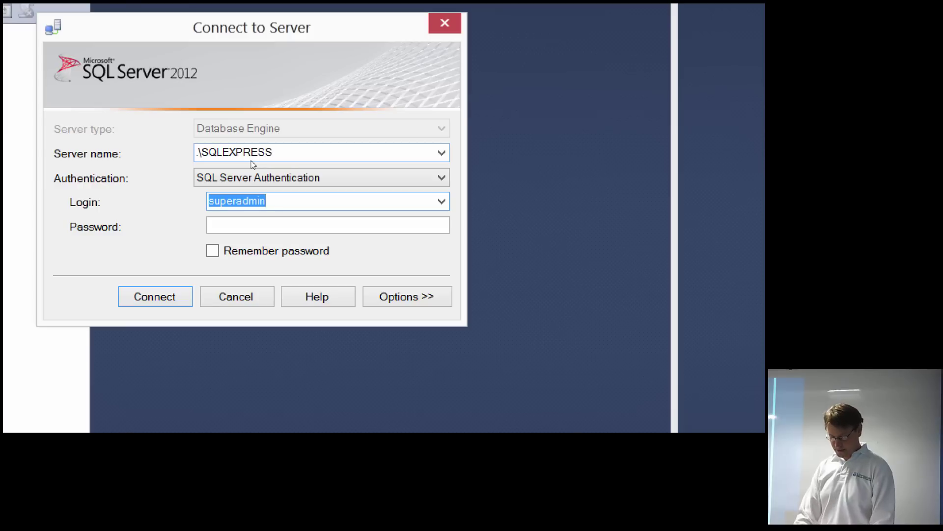
text(user)
key(BackSpace)
key(BackSpace)
key(BackSpace)
key(BackSpace)
text(us)
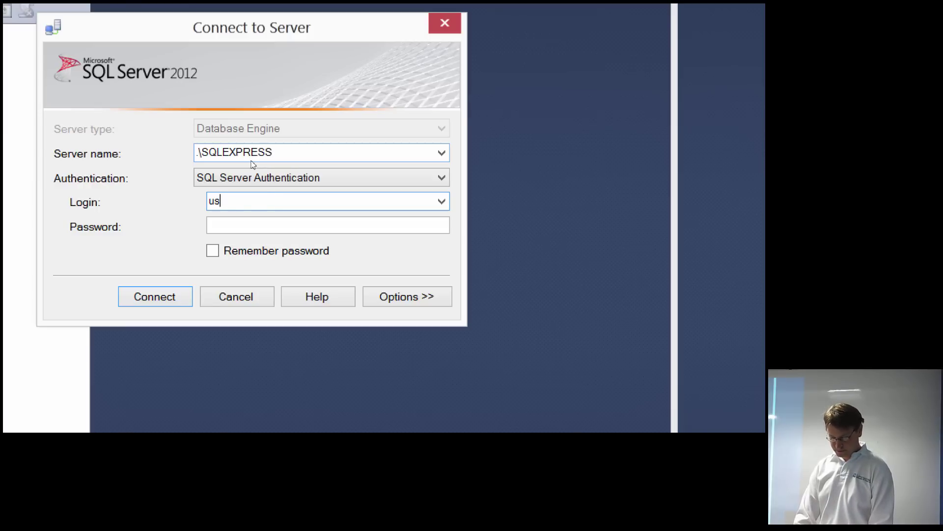
text(er_changeman)
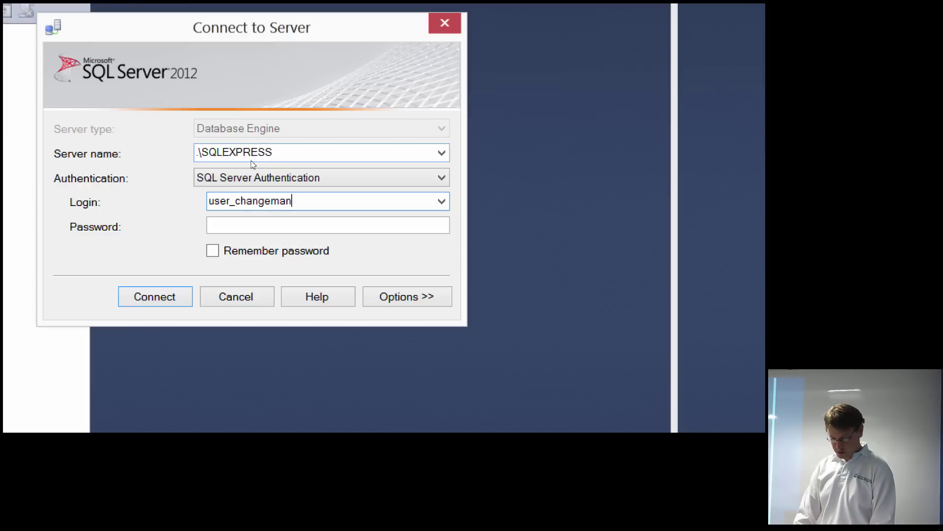
key(Tab)
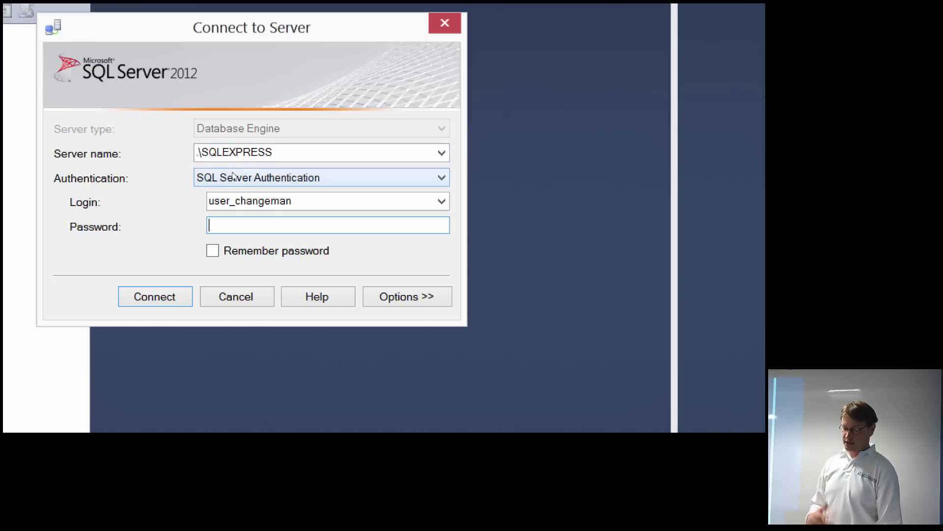
click(233, 175)
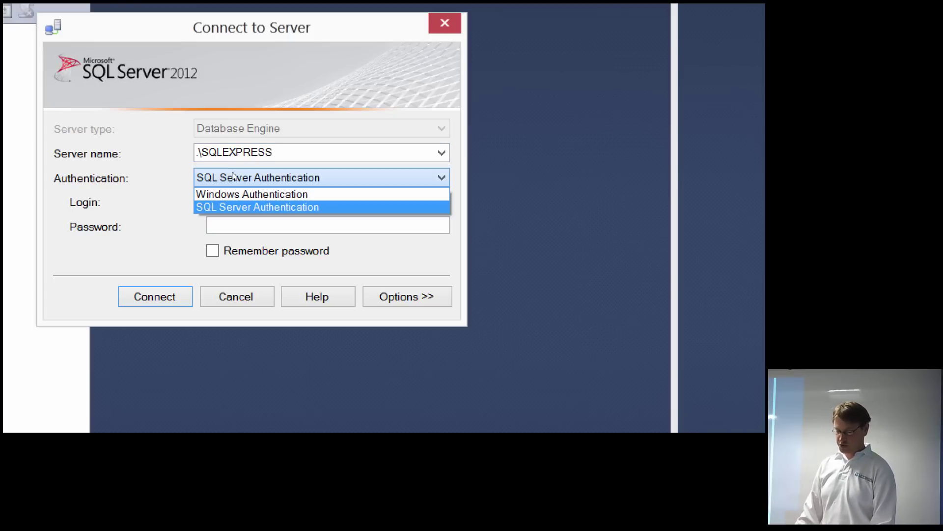
click(233, 176)
click(250, 225)
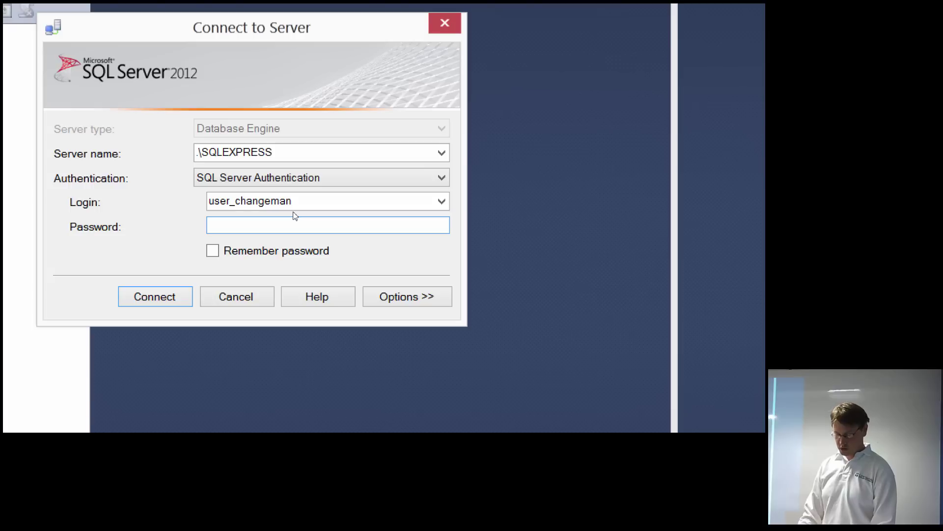
text(****)
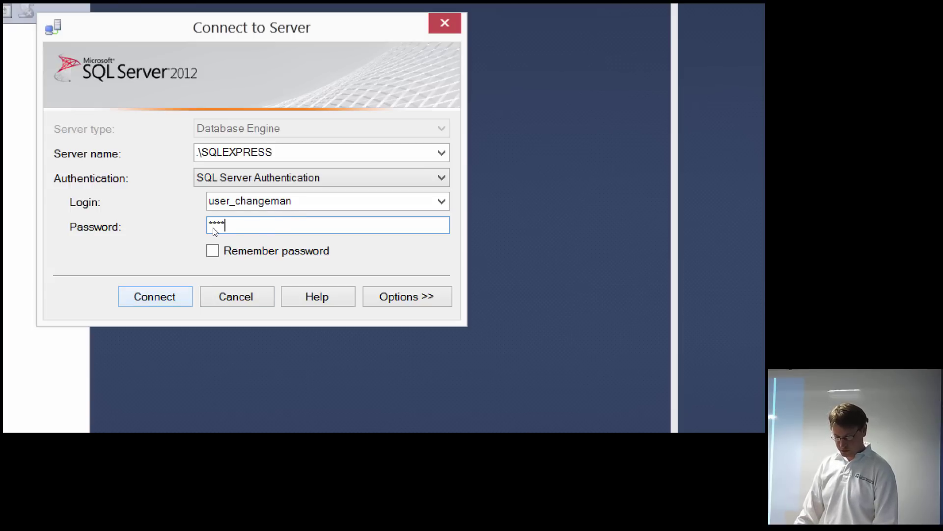
key(Return)
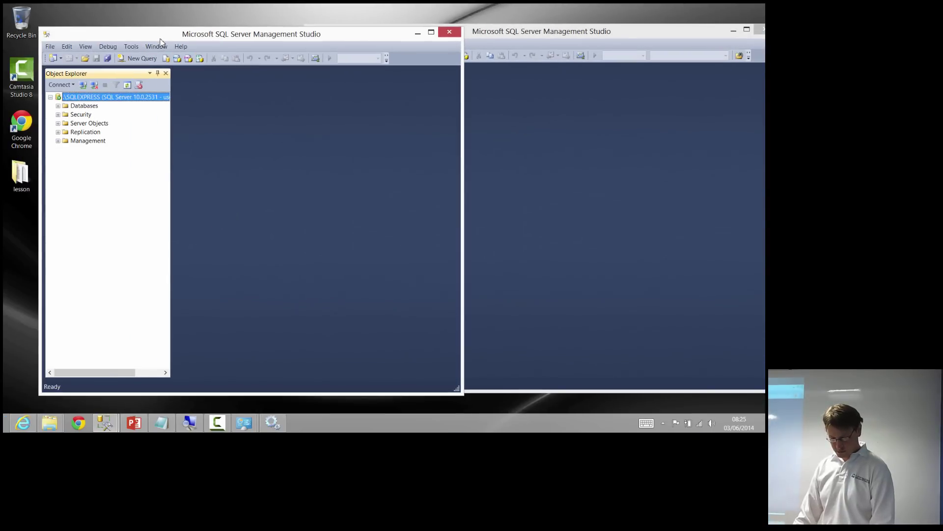
In the new login's session, expand the server's Databases and Security > Logins
drag(161, 36, 155, 35)
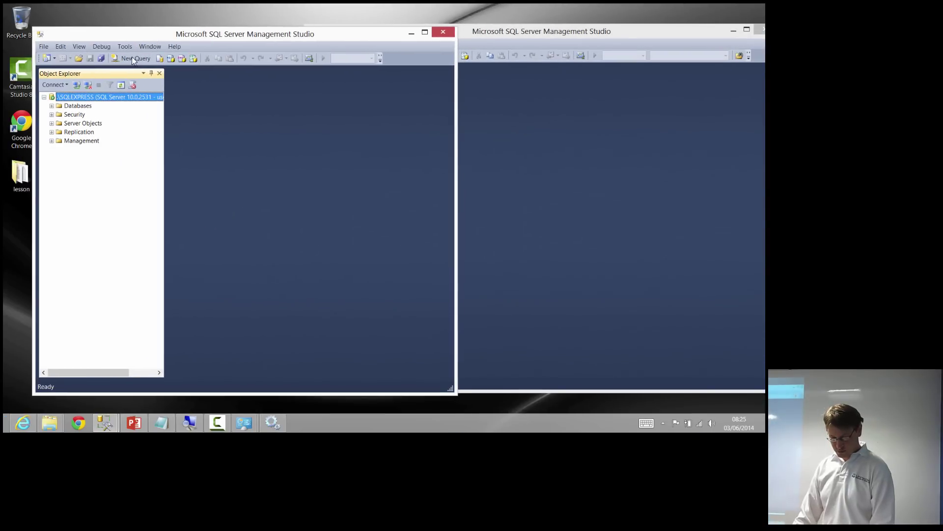
double_click(90, 105)
click(89, 124)
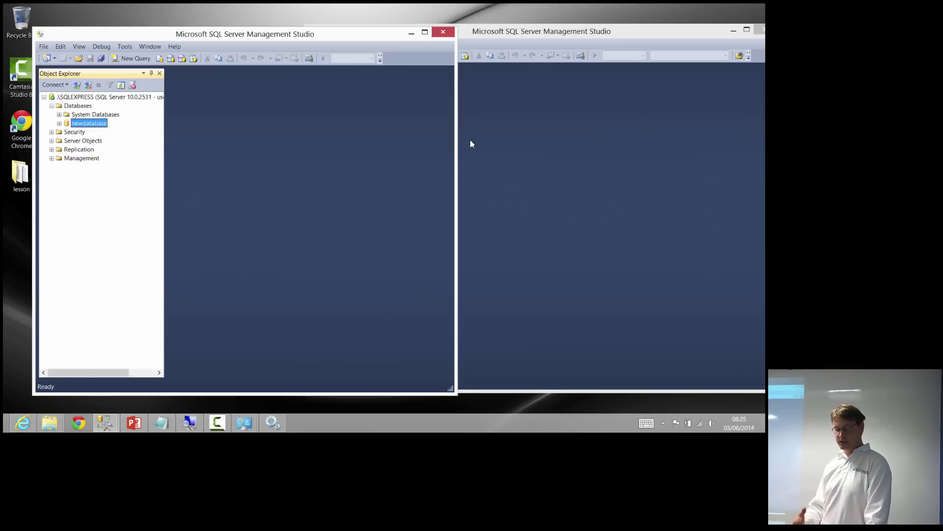
key(Down)
key(Right)
key(Down)
key(Right)
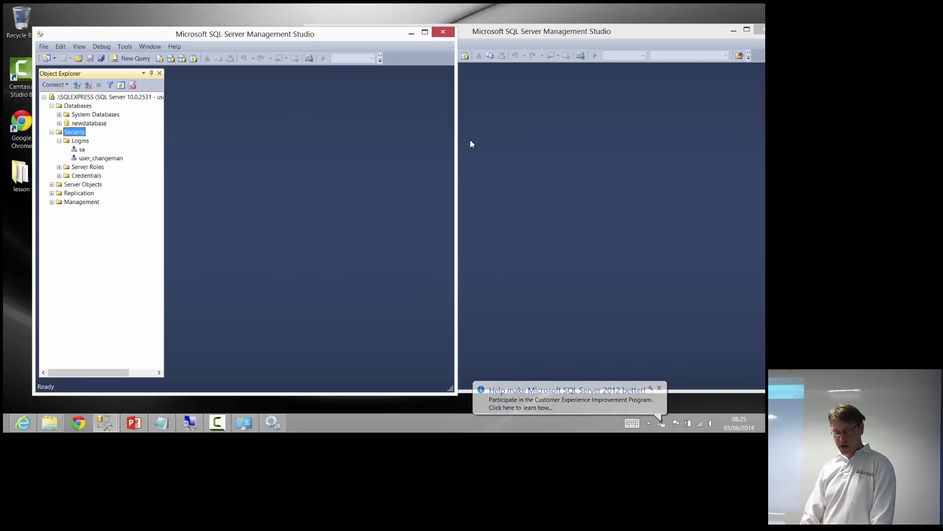
Try opening newdatabase, dismiss the 'not accessible' error, compare with the admin session, then bring up PowerPoint
key(Up)
key(Up)
key(Right)
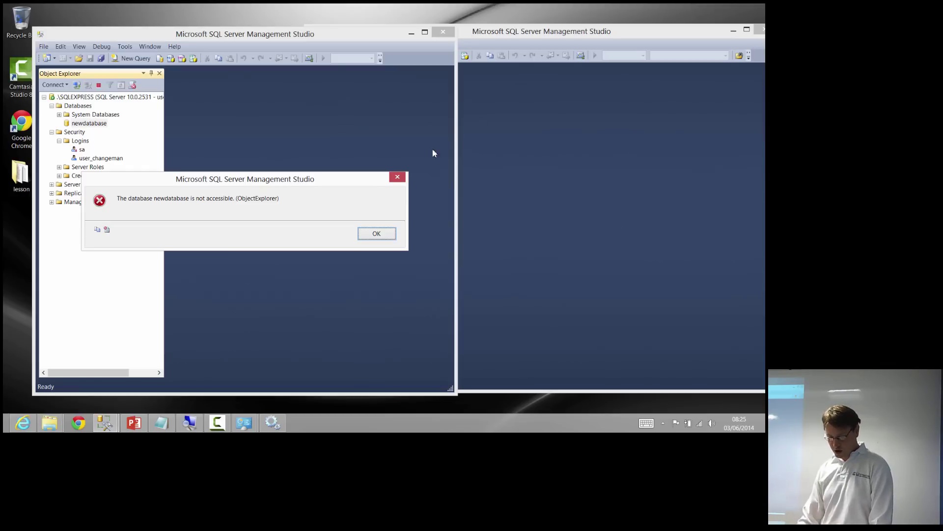
click(376, 234)
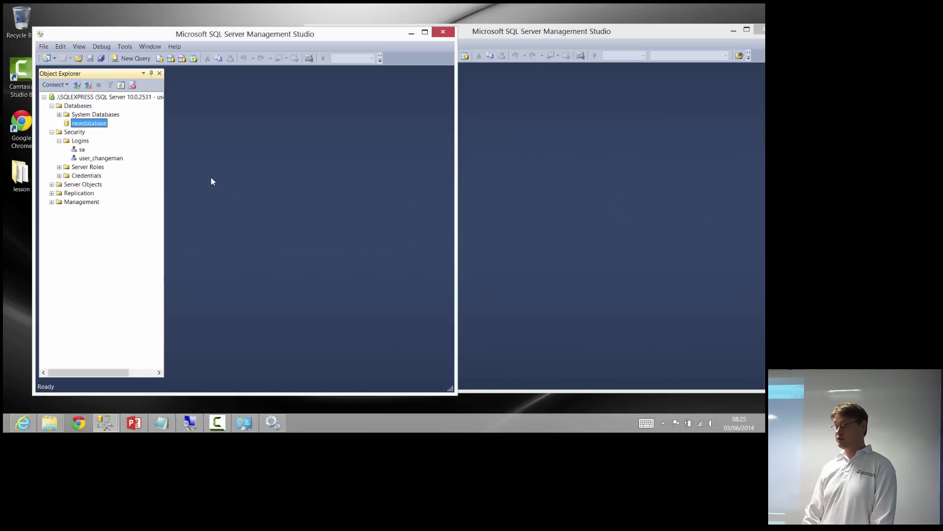
click(546, 180)
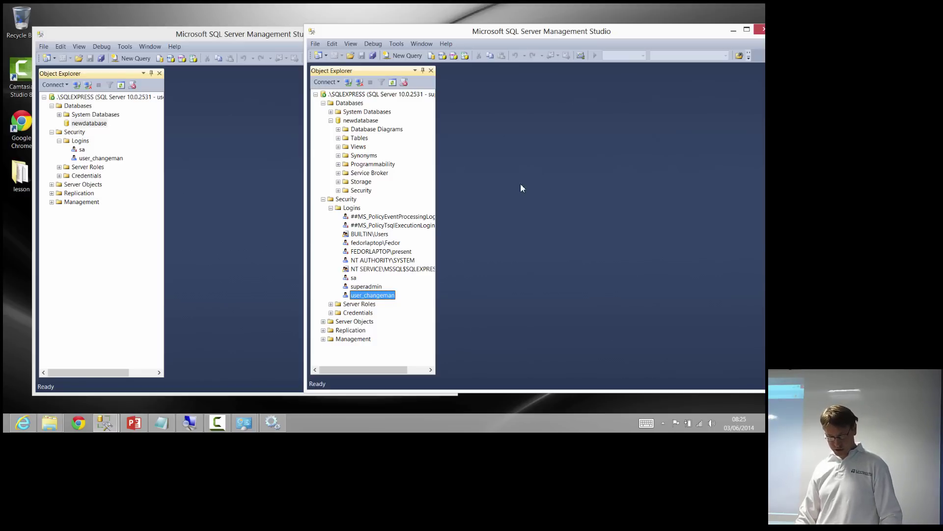
click(134, 422)
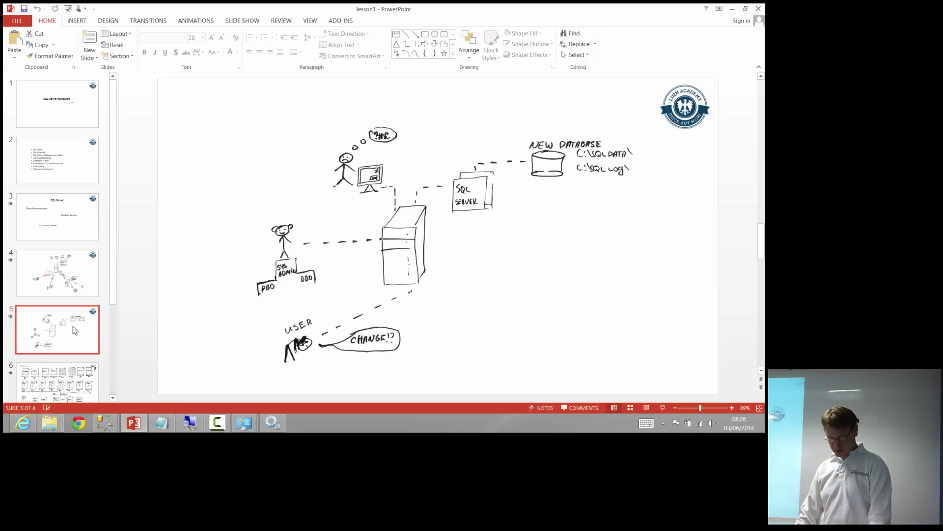
Start the slide show full screen without Presenter View and reveal the Client-Server paradigm point
key(shift+F5)
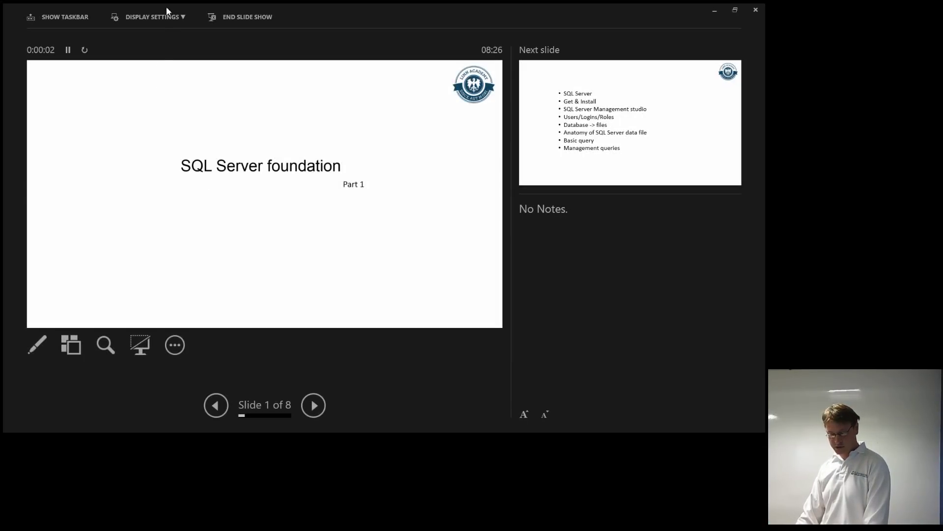
click(179, 16)
click(167, 53)
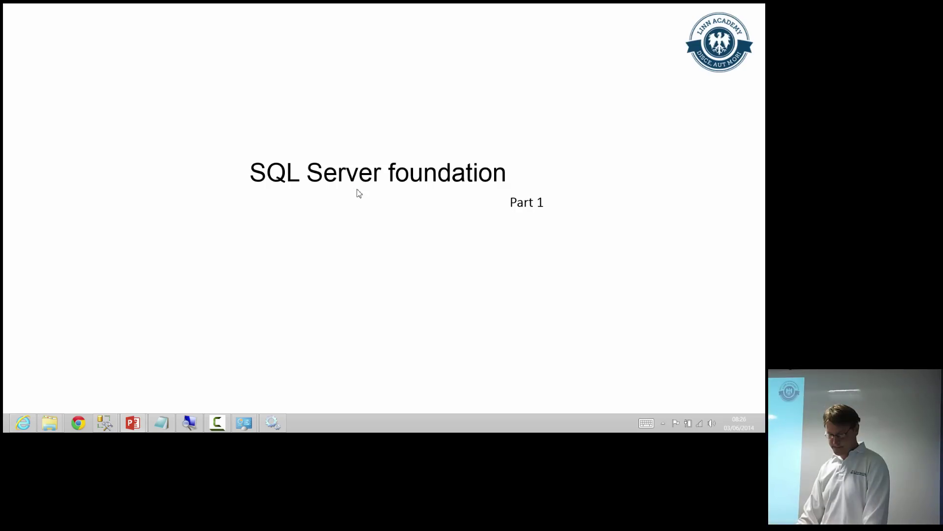
click(358, 194)
click(358, 192)
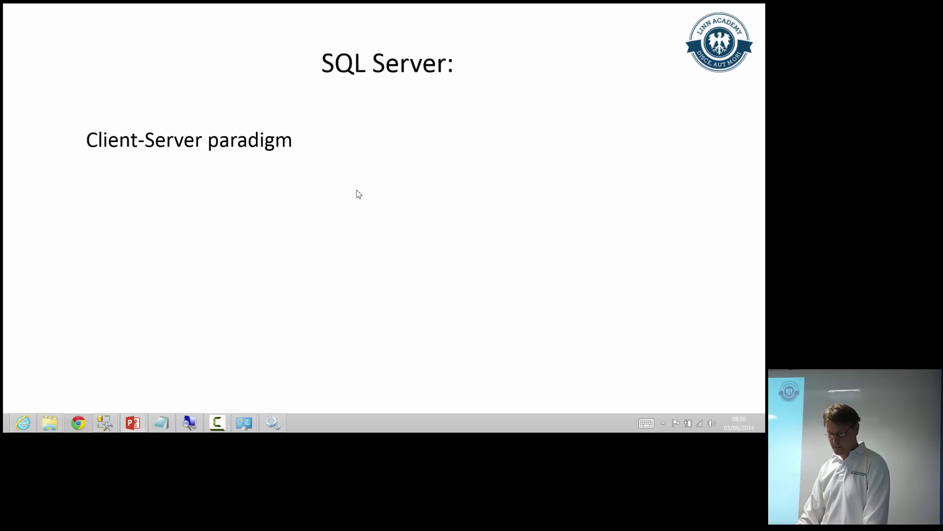
click(356, 191)
Build up the client-server diagram with web server and clients, then show the SQL Server diagram
click(357, 192)
click(358, 191)
click(358, 191)
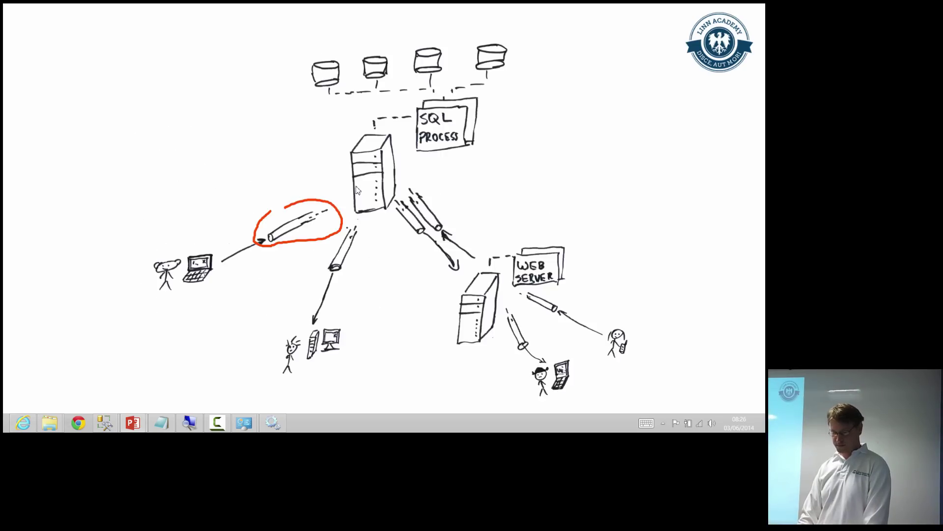
click(358, 191)
click(358, 190)
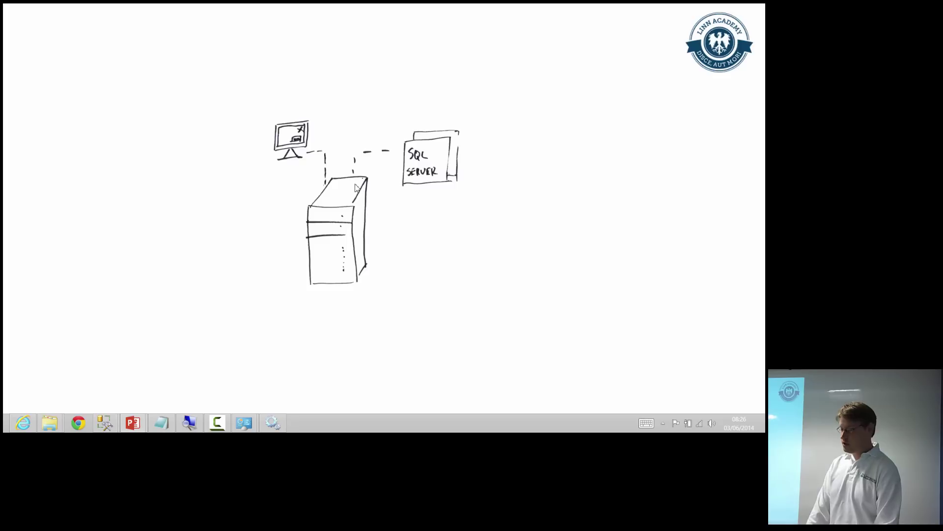
Reveal the new database, administrator and frustrated user, end the show and minimize PowerPoint
click(355, 185)
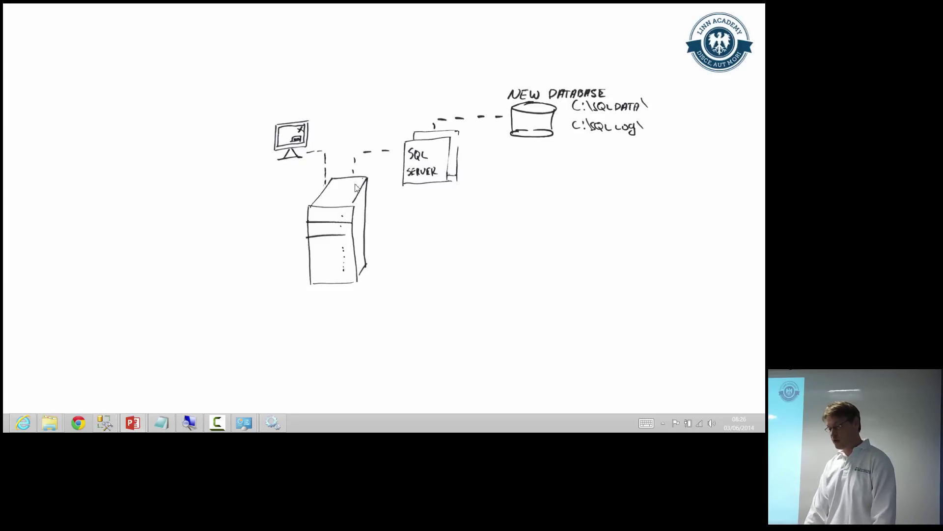
click(356, 188)
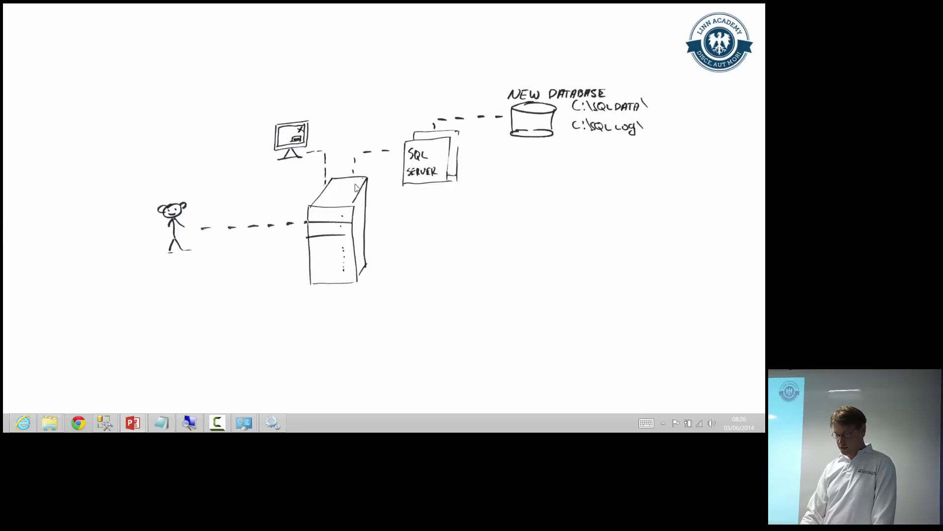
click(356, 187)
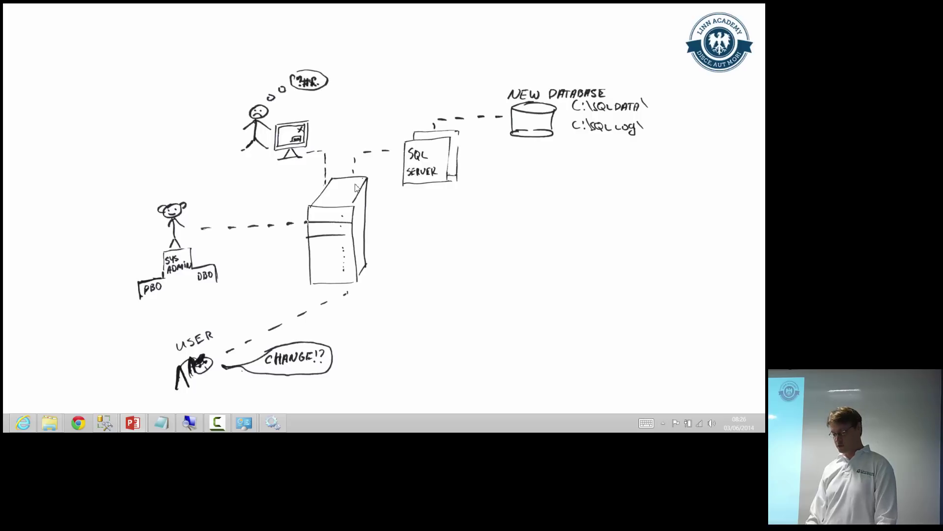
key(Right)
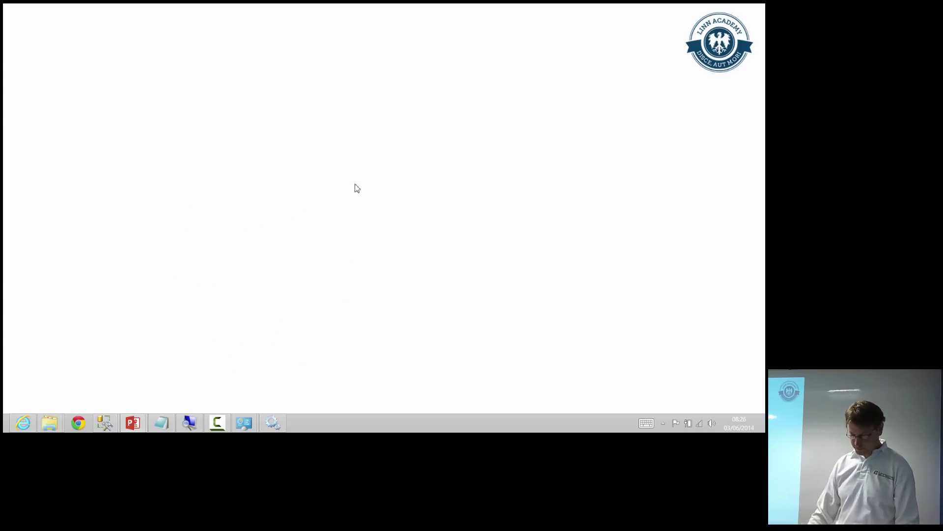
key(Escape)
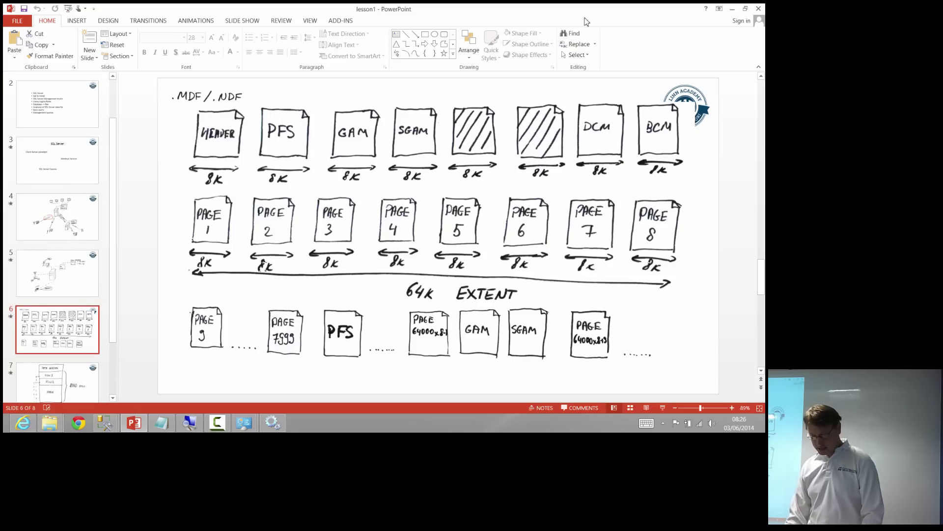
click(732, 8)
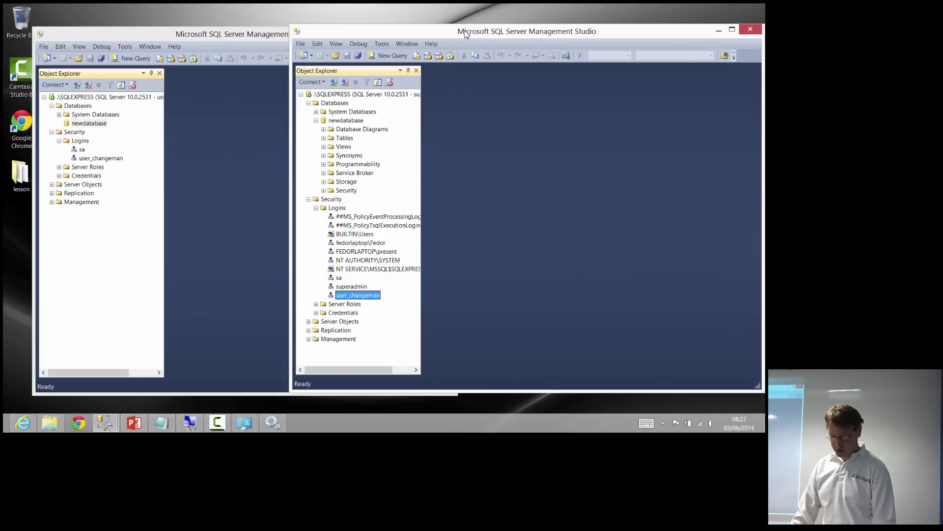
Maximize the admin window and start a new table design under newdatabase's Tables
double_click(464, 30)
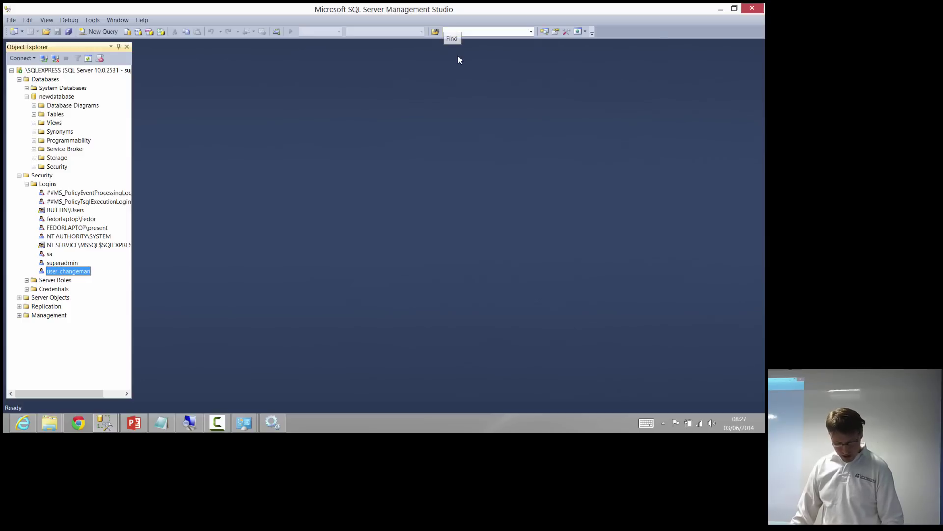
double_click(56, 115)
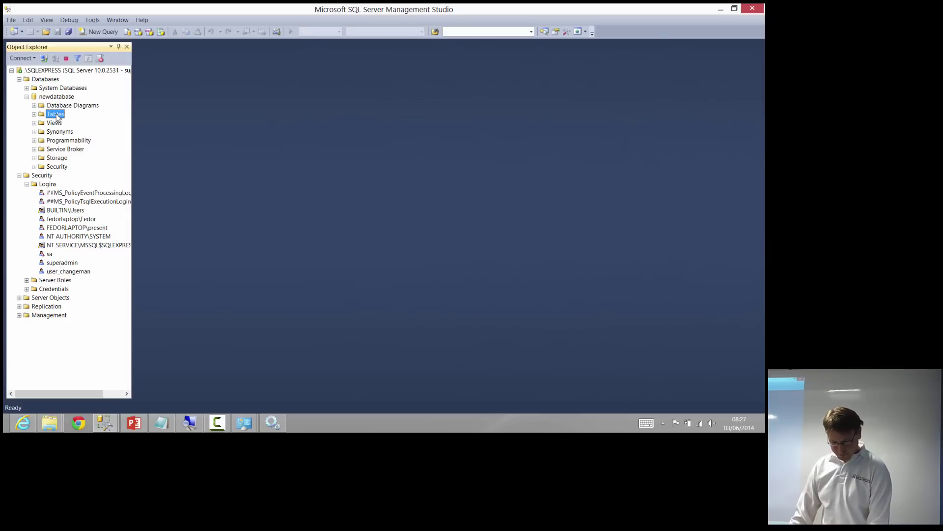
right_click(58, 115)
click(88, 119)
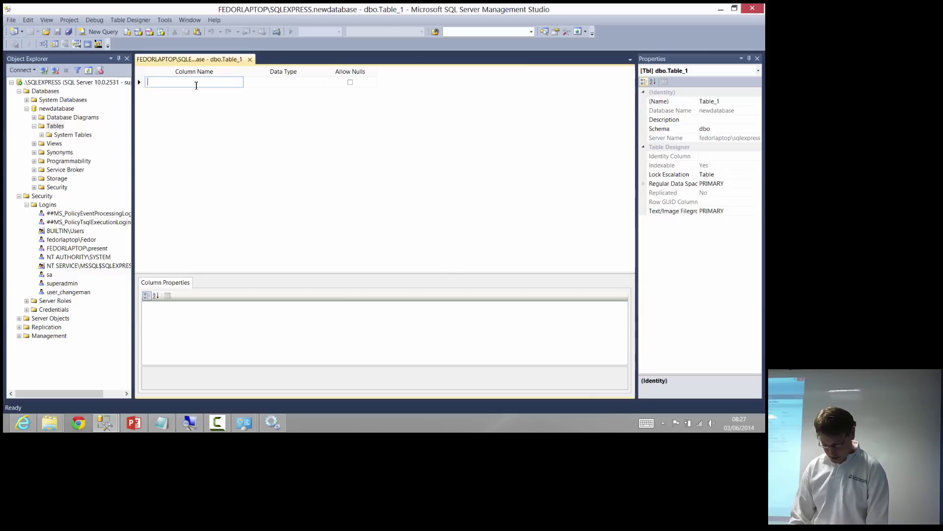
Add non-null columns OrderId int and CustomerName varchar(64)
text(OrderId)
key(Tab)
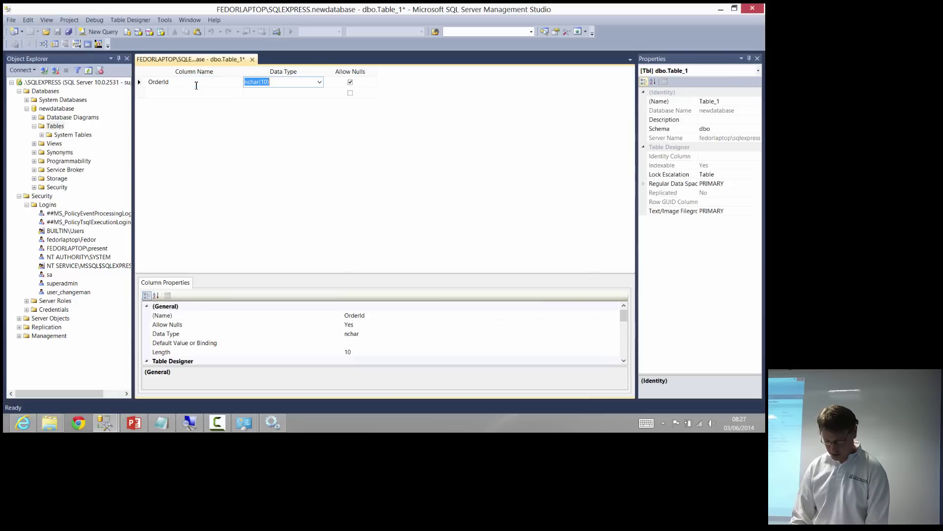
text(int)
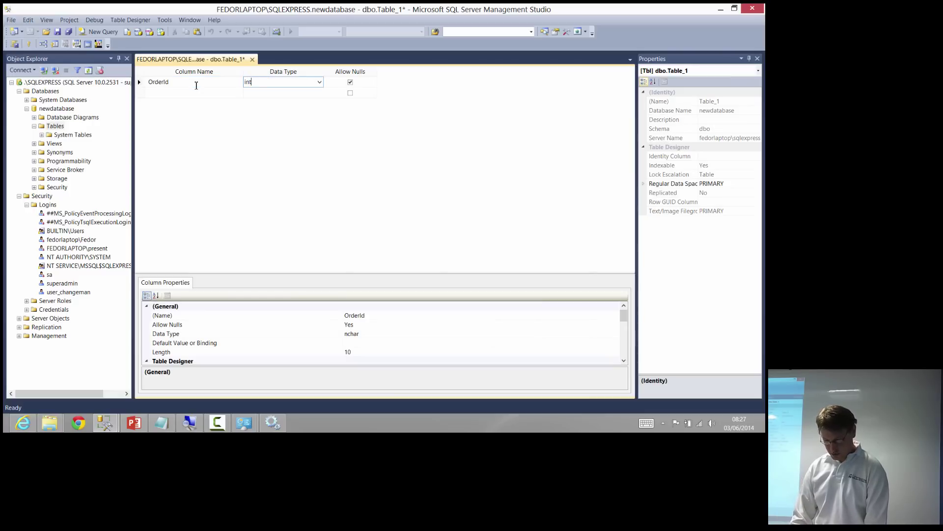
key(Tab)
key(space)
key(Tab)
text(C)
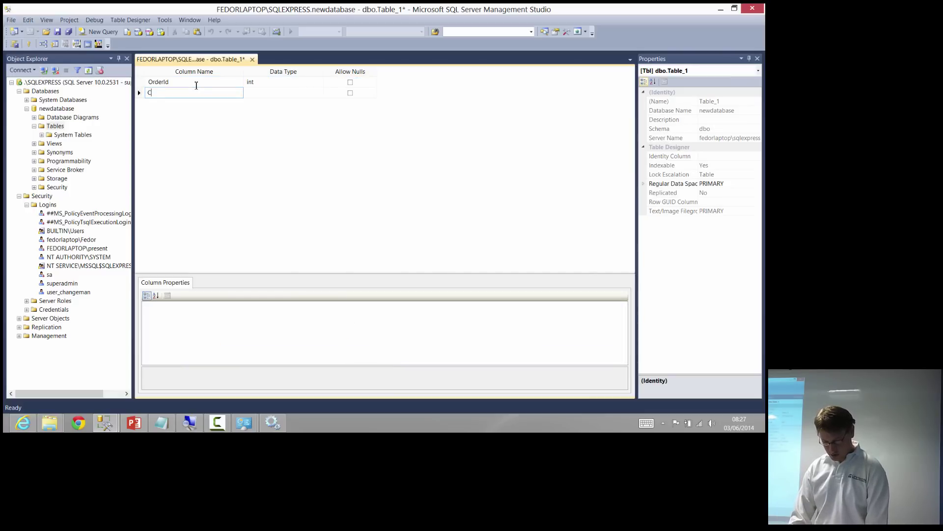
text(ustomerName)
key(Tab)
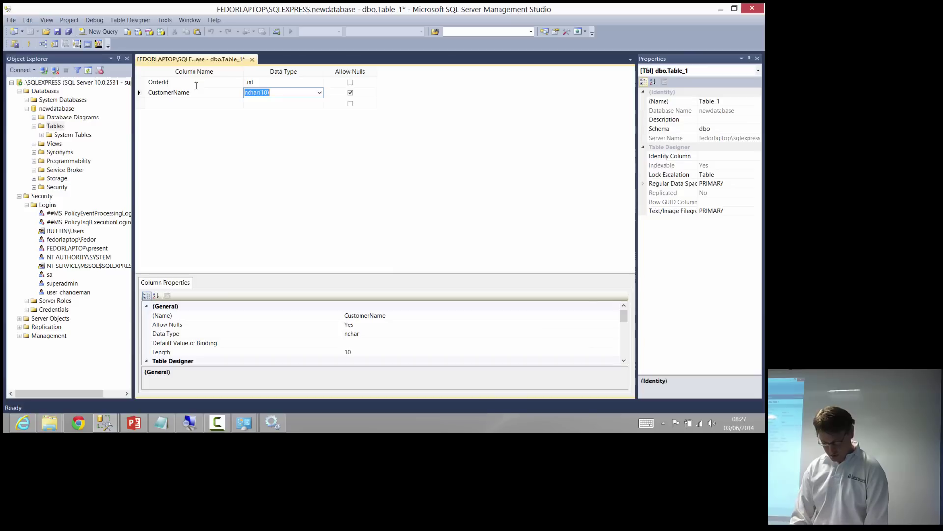
text(varchar)
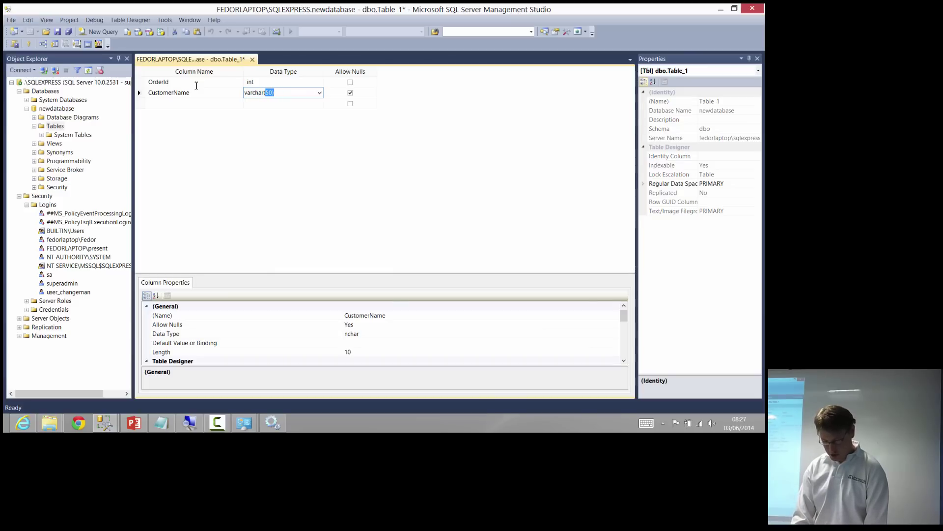
text((64))
key(Tab)
key(space)
key(Down)
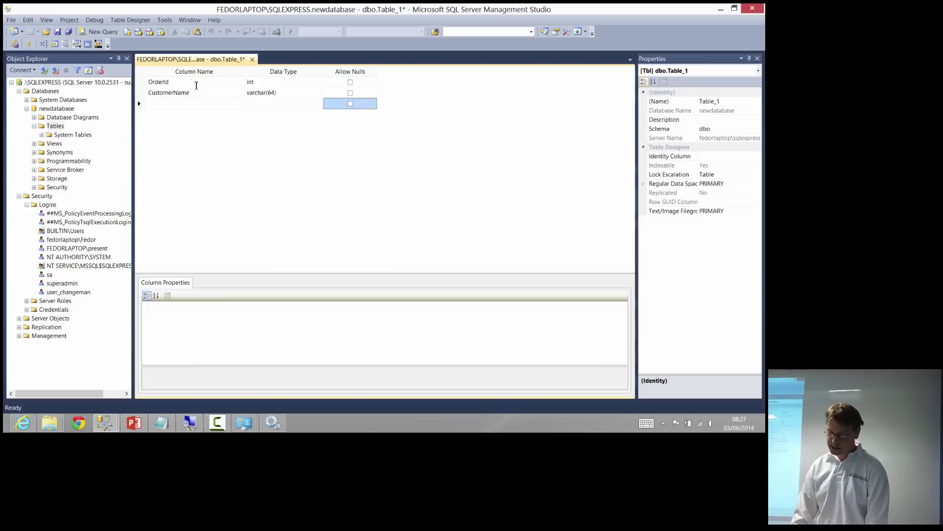
key(shift+Tab)
key(shift+Tab)
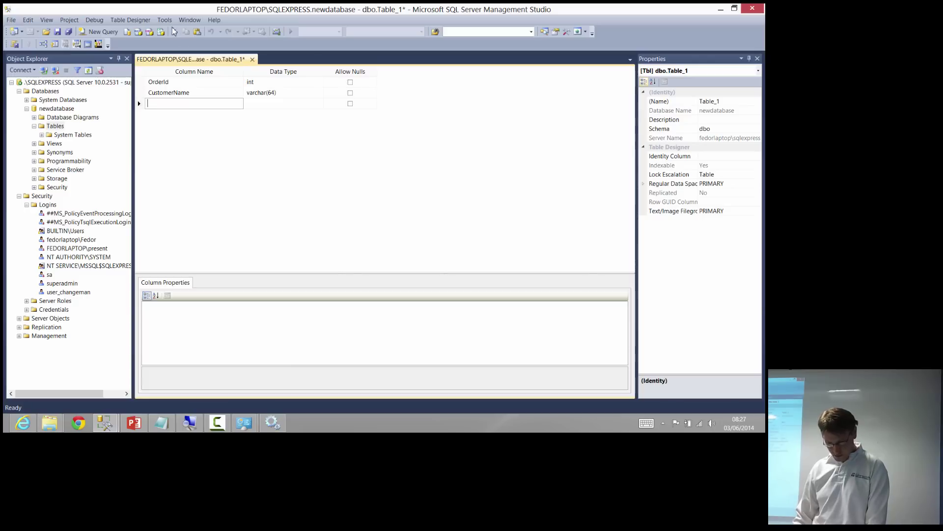
Add a non-null OrderDate datetime column, correcting the mistyped type
text(Orde)
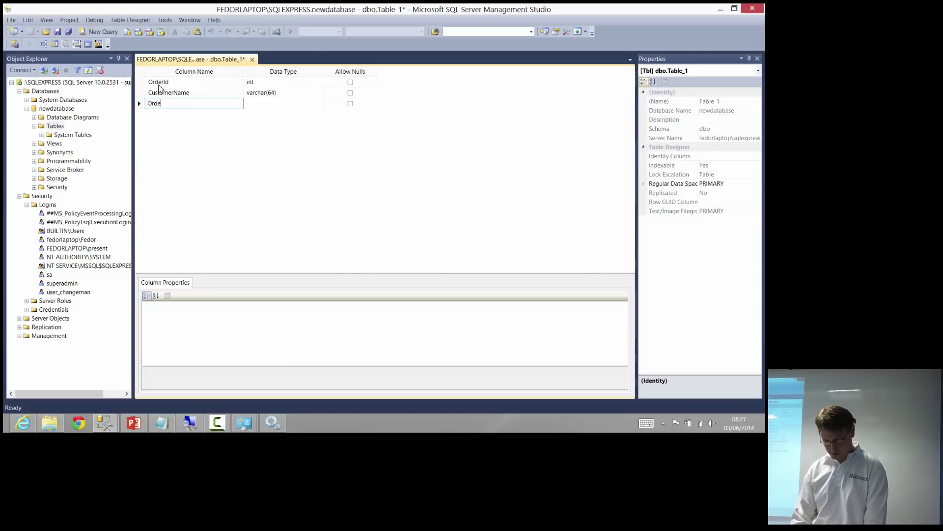
text(rDate)
key(Tab)
text(dare)
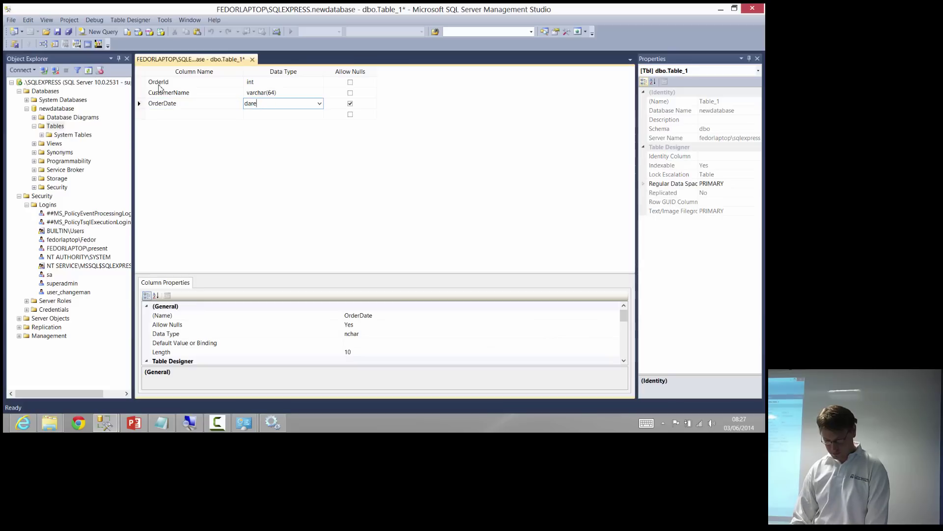
key(BackSpace)
text(tetime)
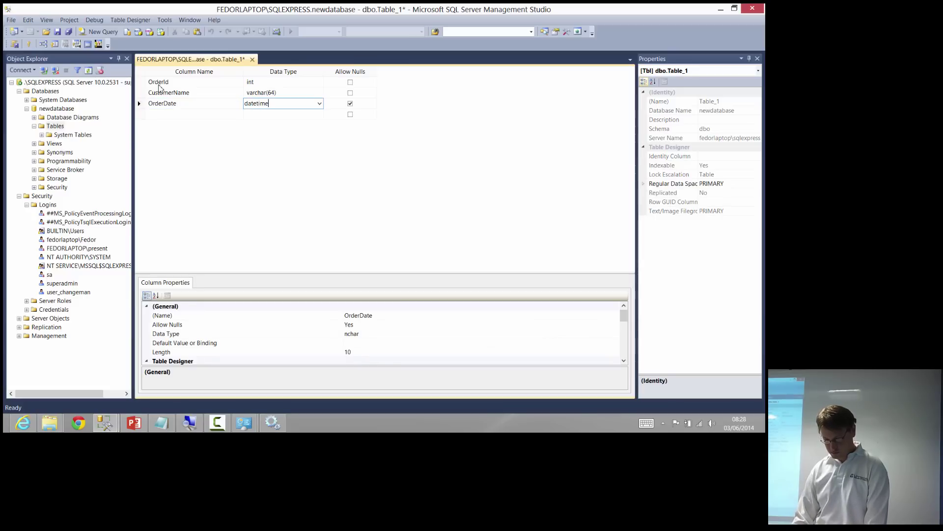
key(Tab)
key(space)
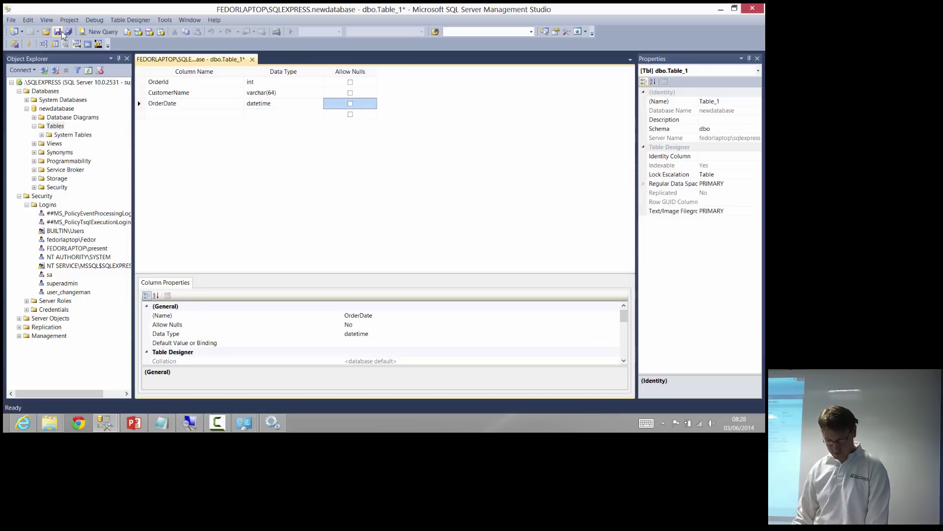
Save the table as Order, refresh Tables and select the new dbo.Order
click(62, 33)
text(o)
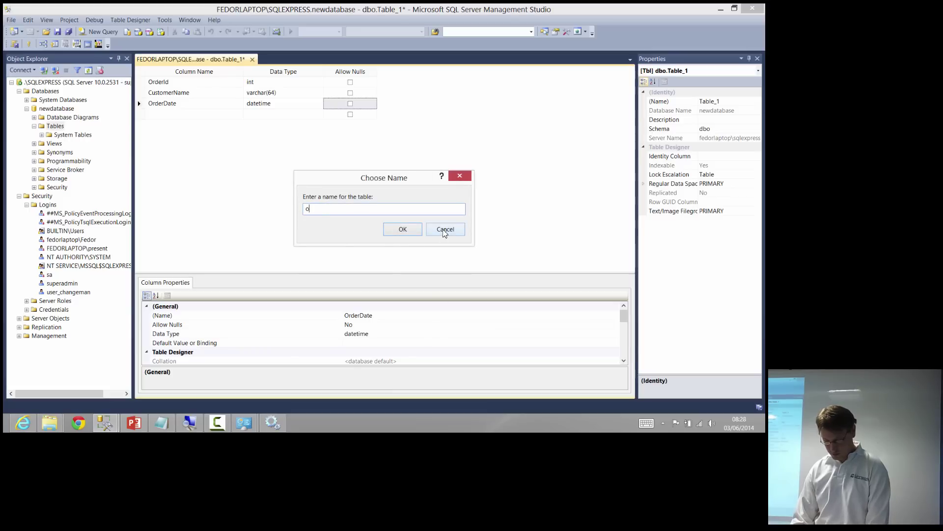
text(rder)
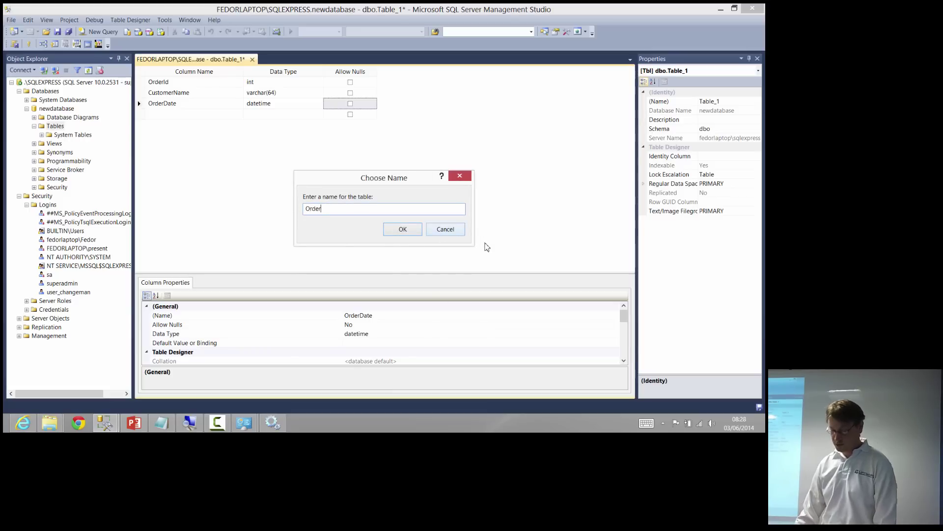
click(412, 233)
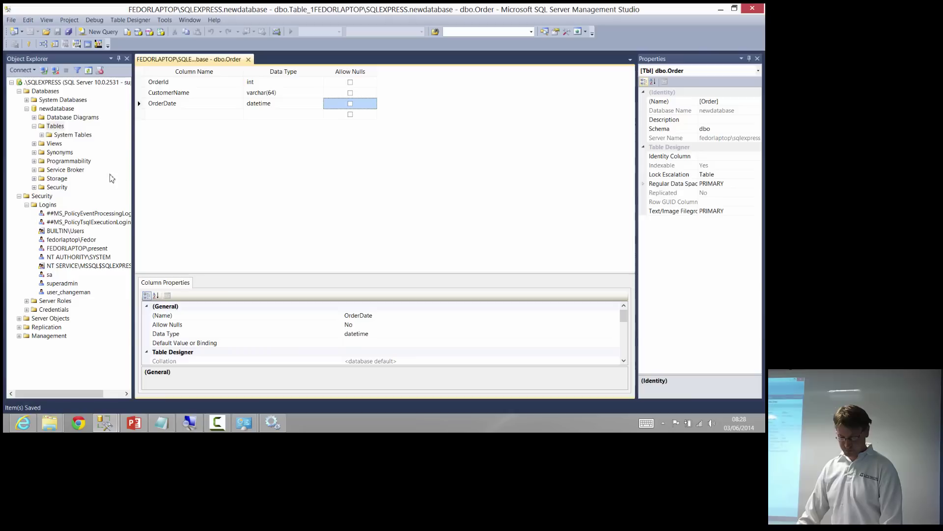
click(54, 127)
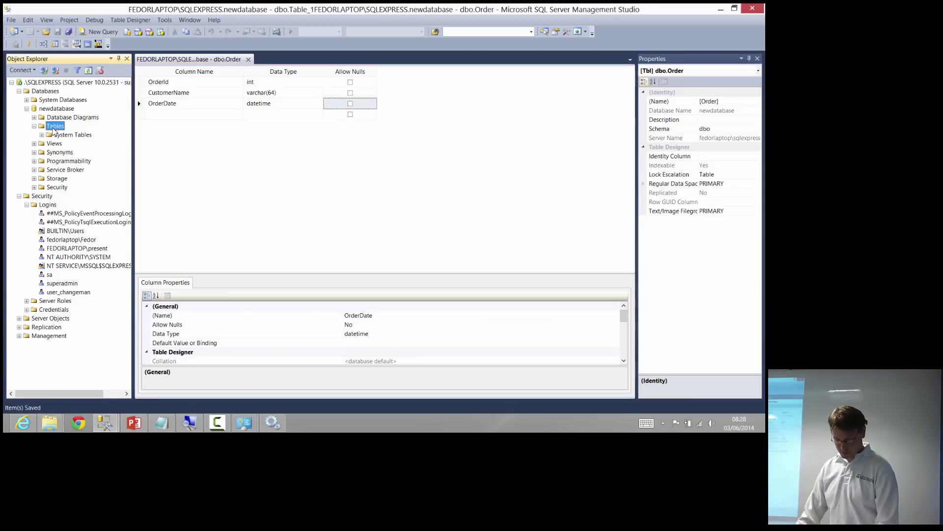
key(F5)
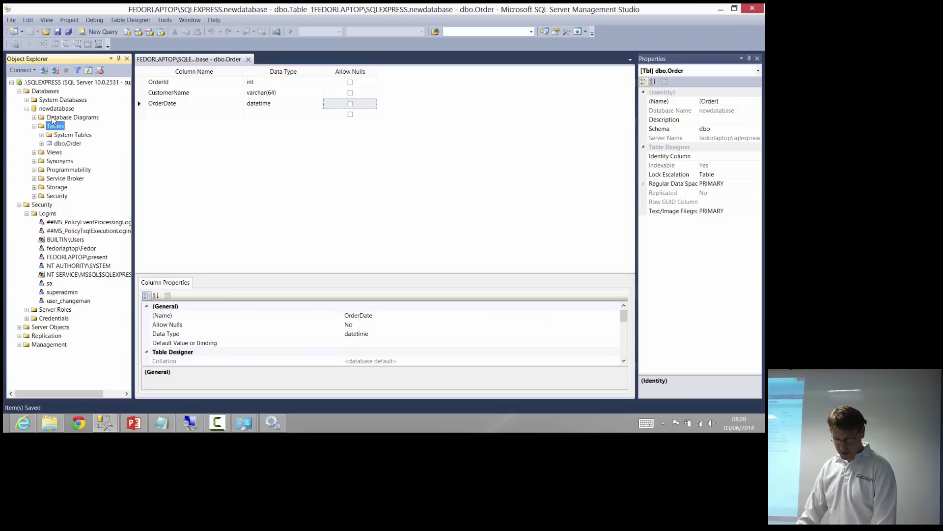
click(53, 109)
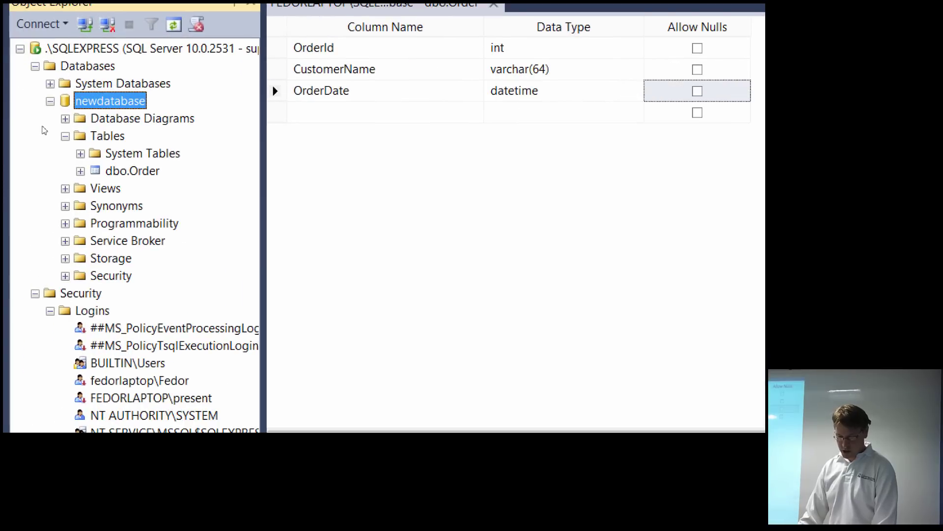
click(33, 143)
key(Down)
key(Down)
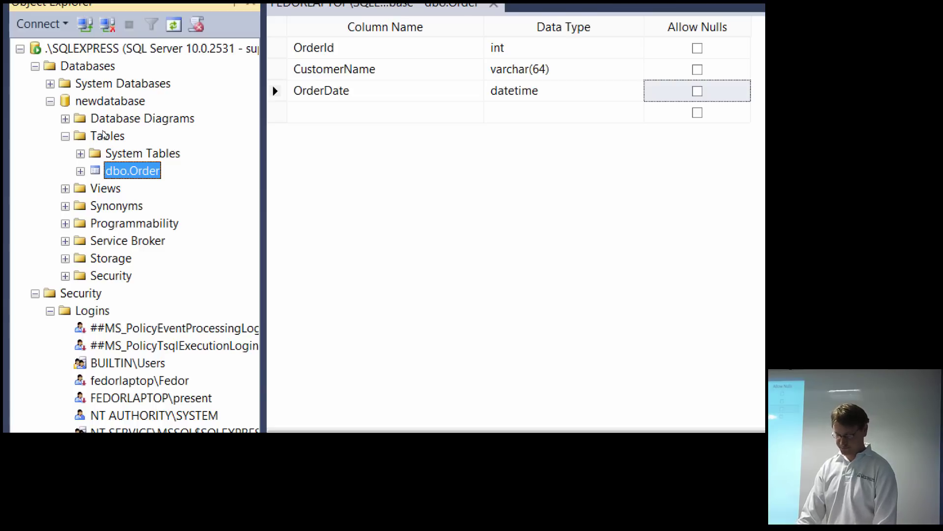
Start a new table with a non-null OrderItemId int column
right_click(103, 136)
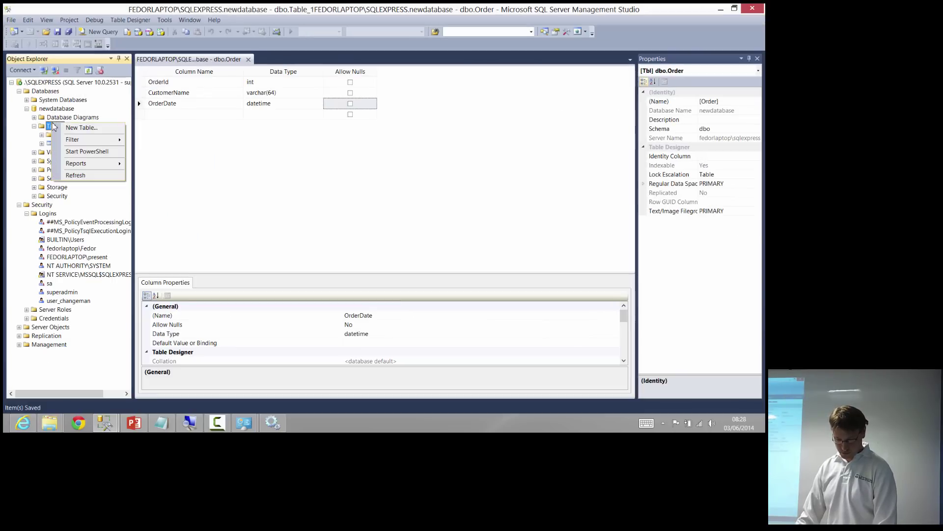
click(71, 127)
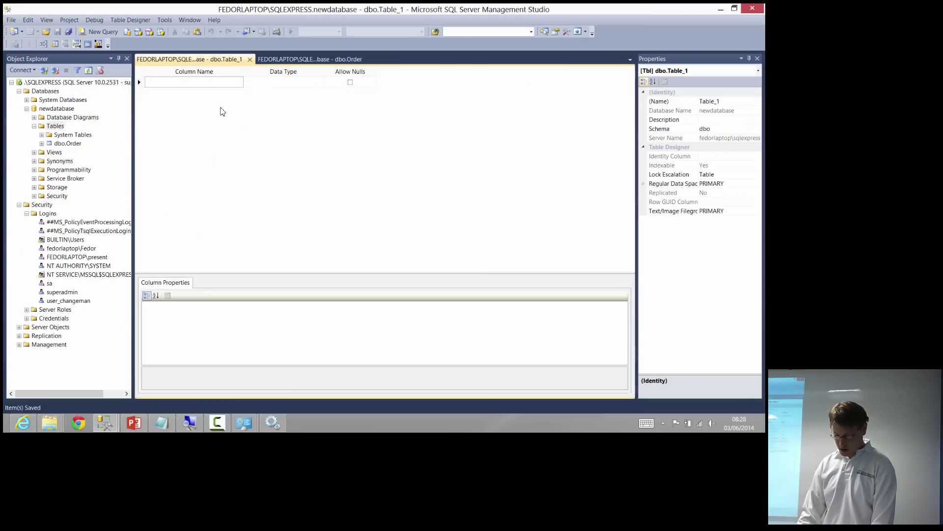
text(Or)
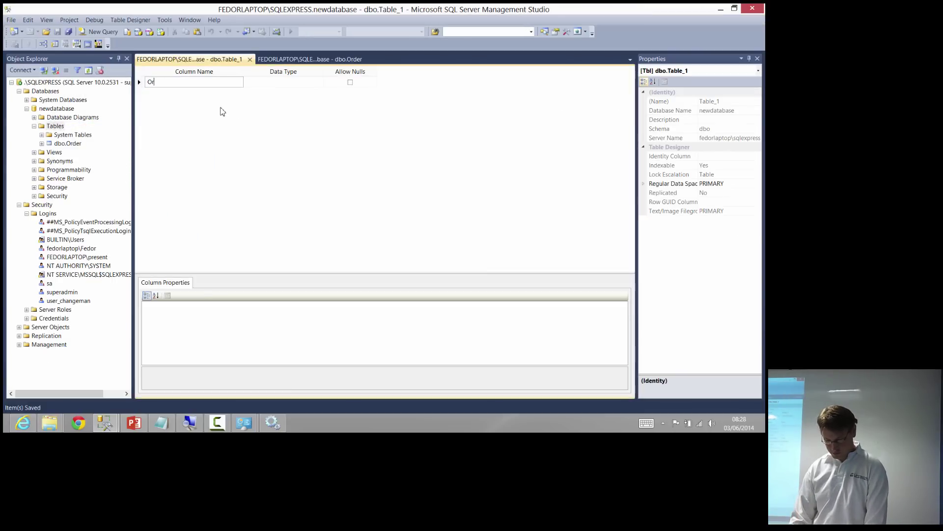
text(derItemId)
key(Tab)
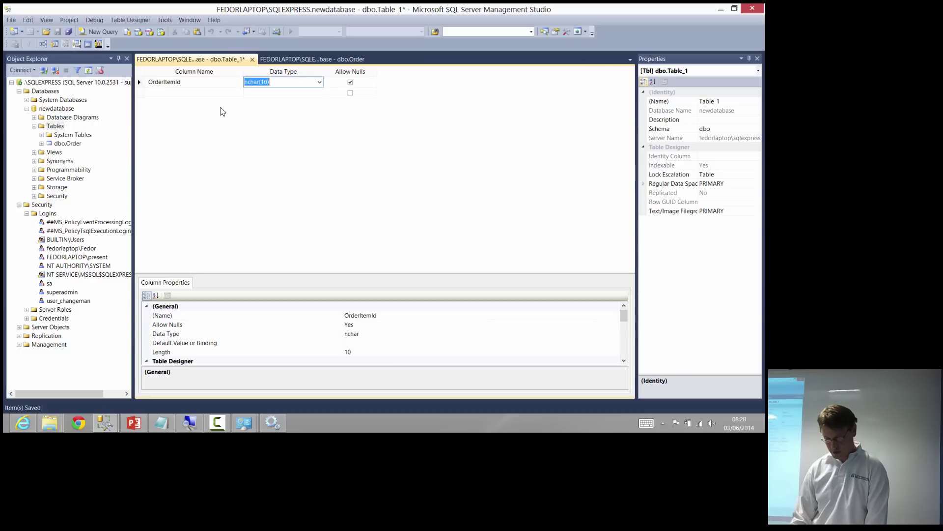
text(int)
key(Tab)
key(space)
Add a non-null OrderId int column
key(Tab)
key(Tab)
key(shift+Tab)
text(Ord)
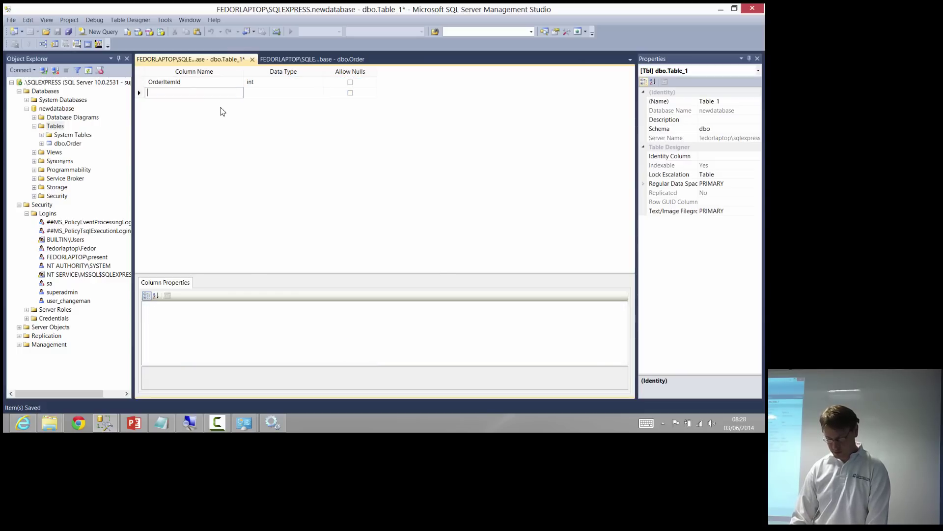
text(erId)
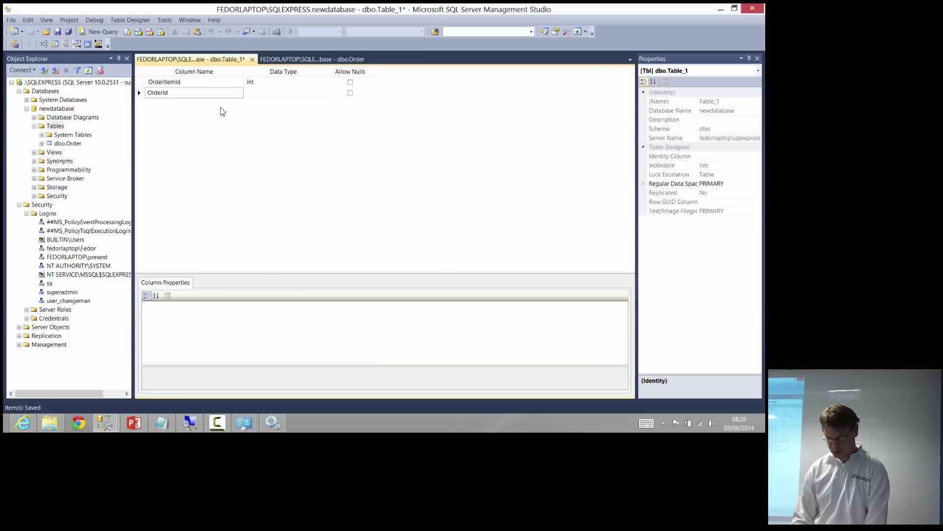
key(Tab)
text(int)
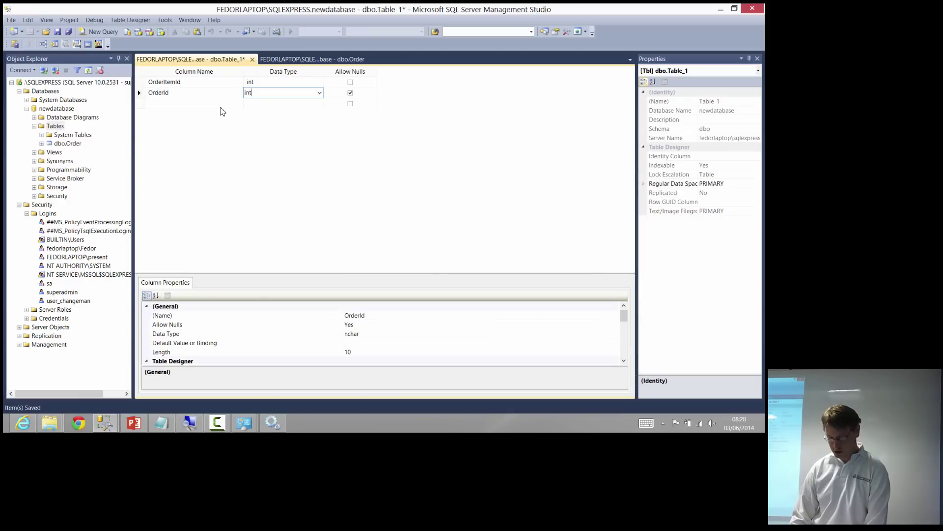
key(Tab)
key(space)
Add an SKU column of type varchar(64), replacing the suggested length 50
key(Tab)
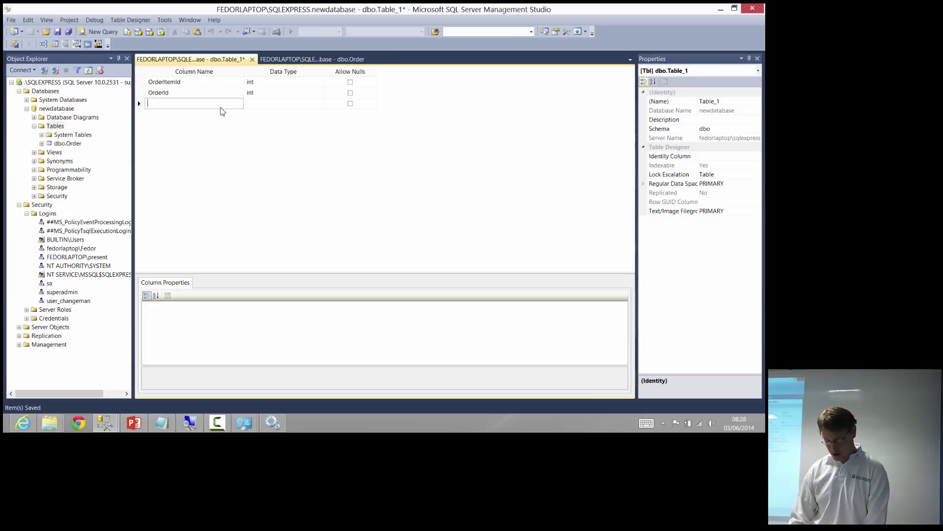
text(SKU)
key(Tab)
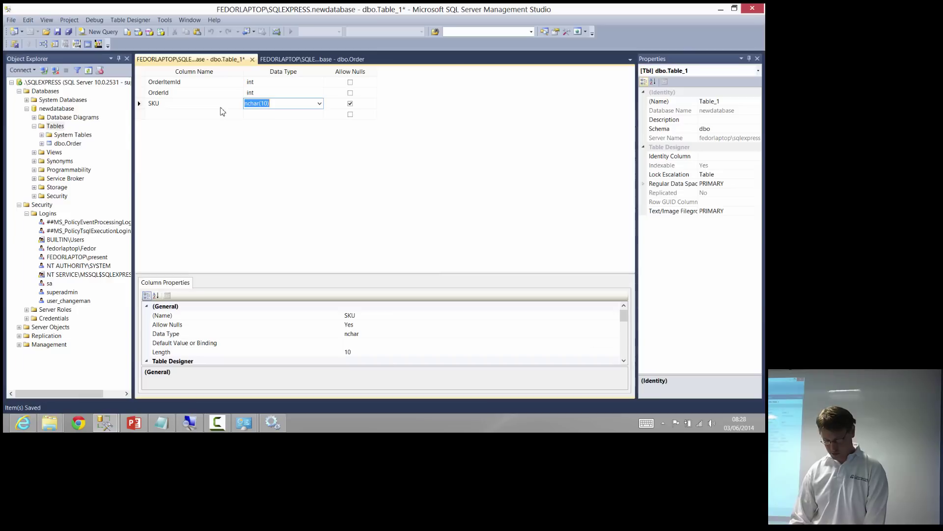
text(varchar(50))
key(BackSpace)
key(BackSpace)
key(BackSpace)
text(6)
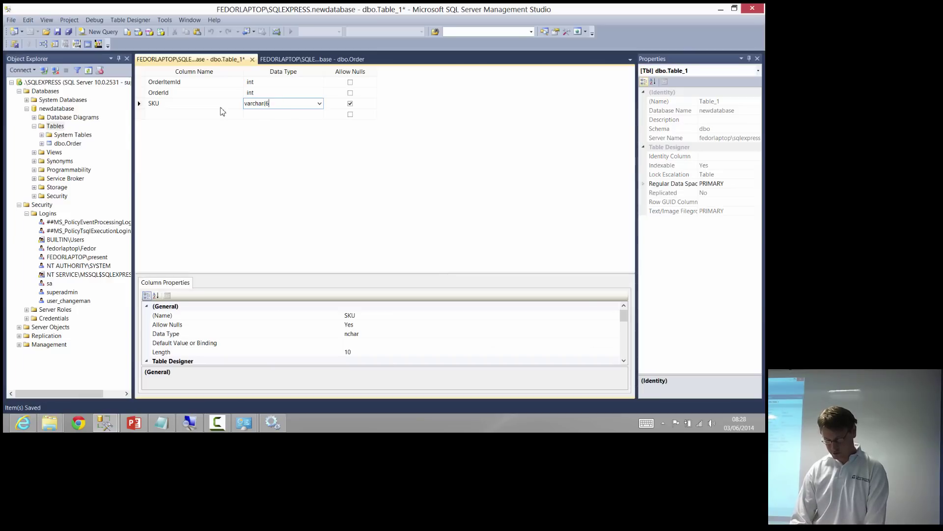
text(4))
key(Tab)
key(space)
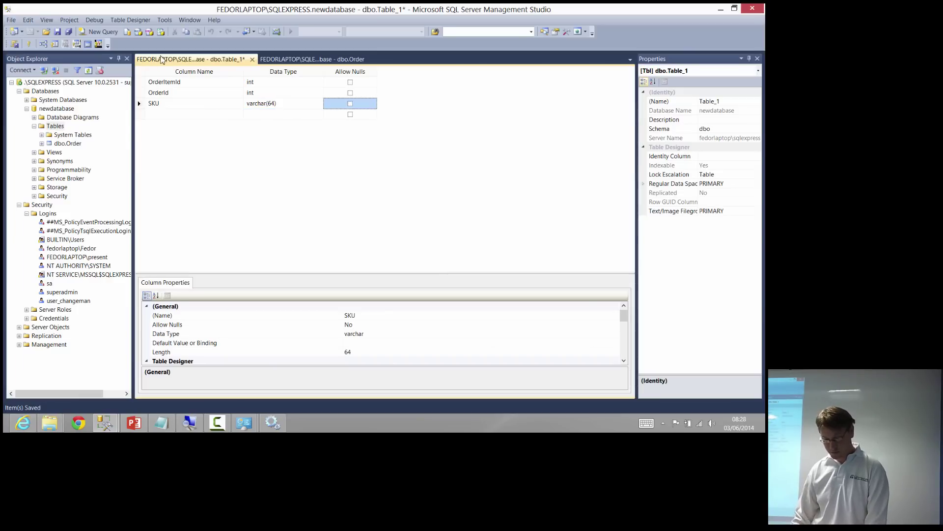
Save the table as OrderItem, refresh Tables and close the OrderItem designer
click(59, 34)
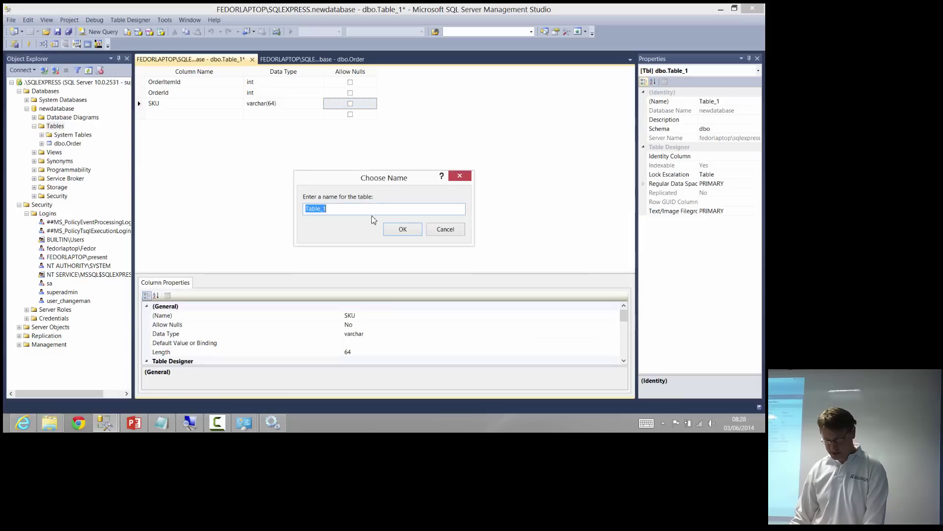
text(OrderItem)
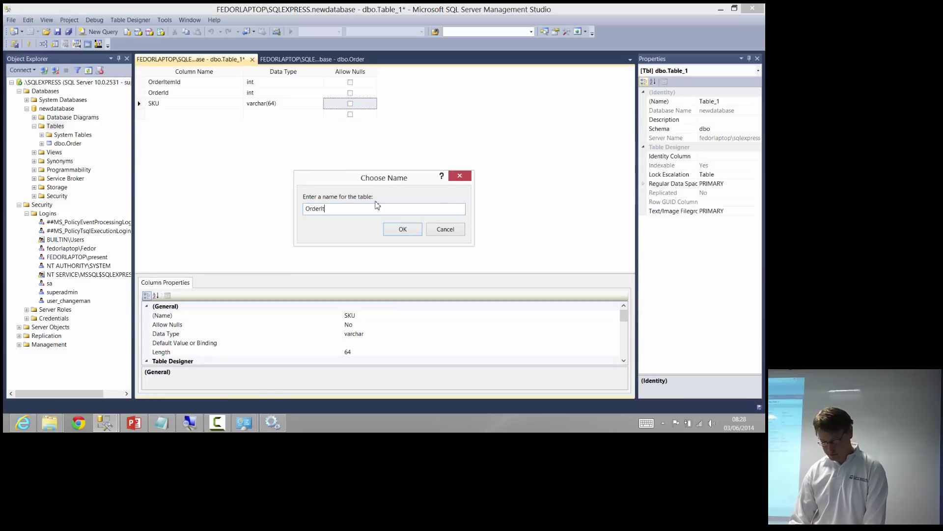
key(Return)
click(60, 128)
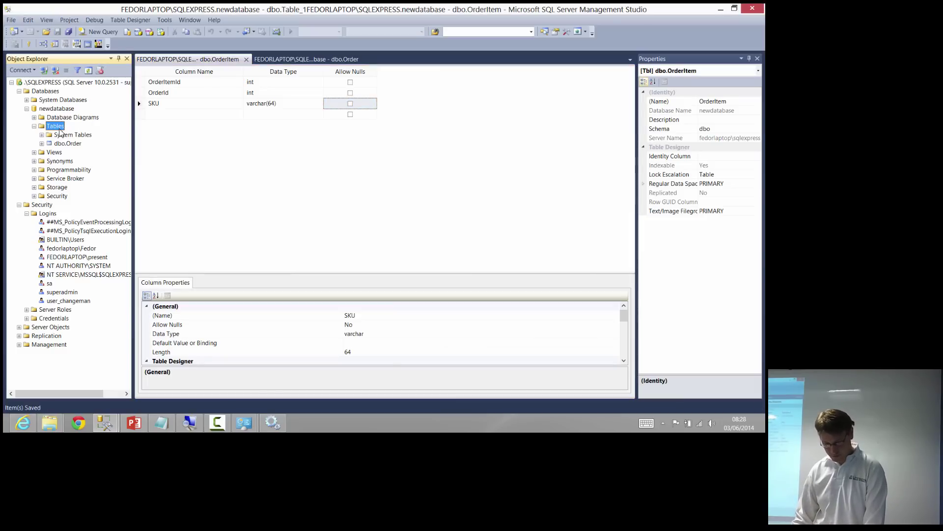
key(F5)
click(73, 144)
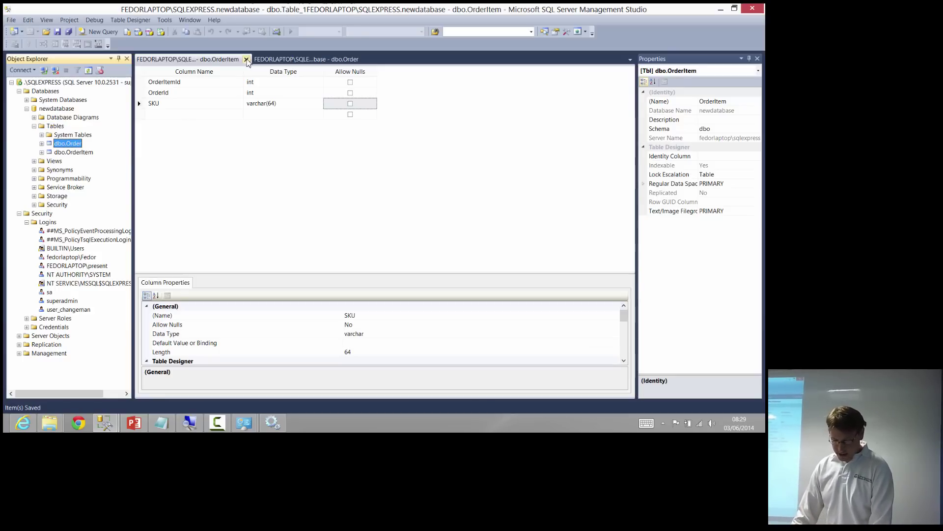
click(246, 59)
Close the Order designer and open dbo.Order with Edit Top 200 Rows
click(248, 60)
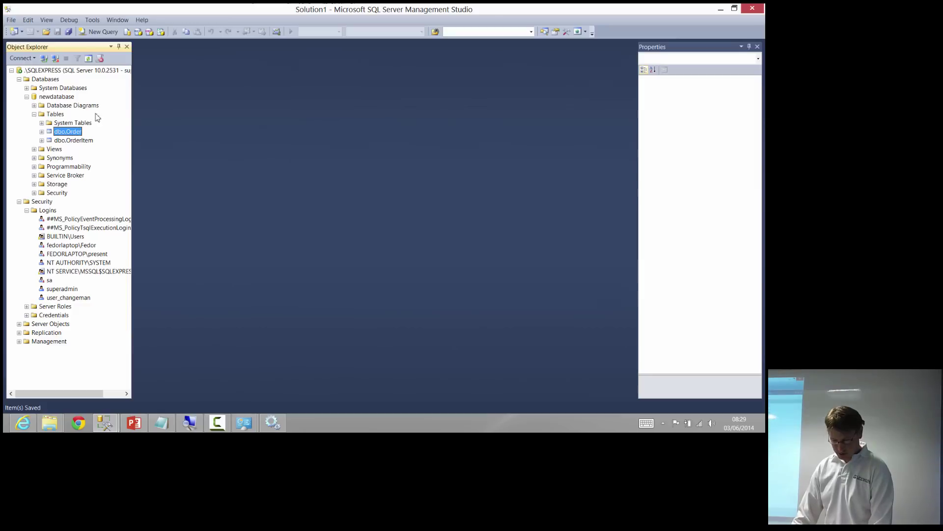
click(63, 115)
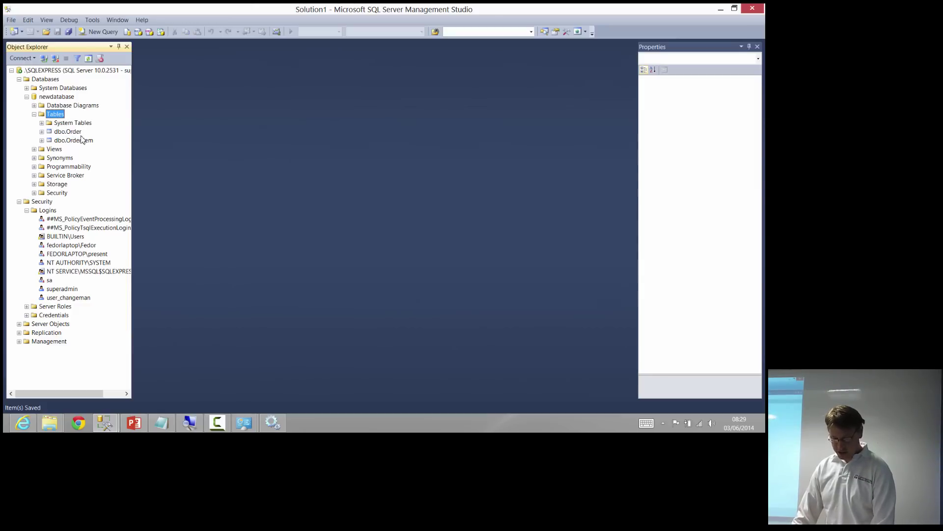
right_click(77, 132)
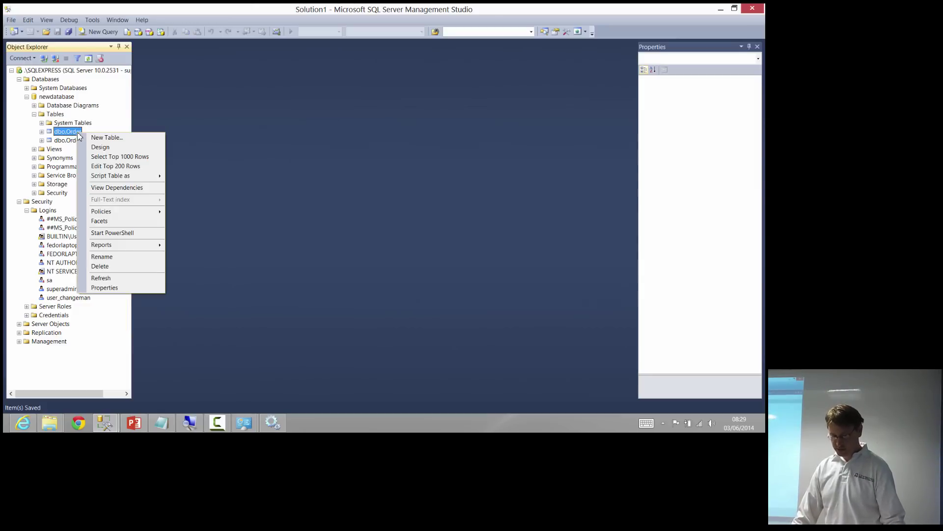
click(118, 167)
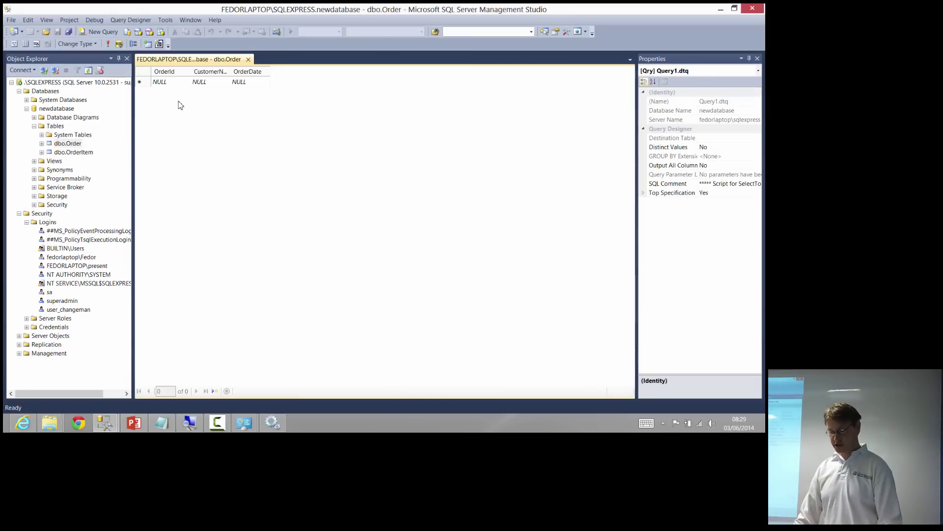
Enter the first order row: OrderId 1, a customer name and its order date
click(199, 82)
click(178, 83)
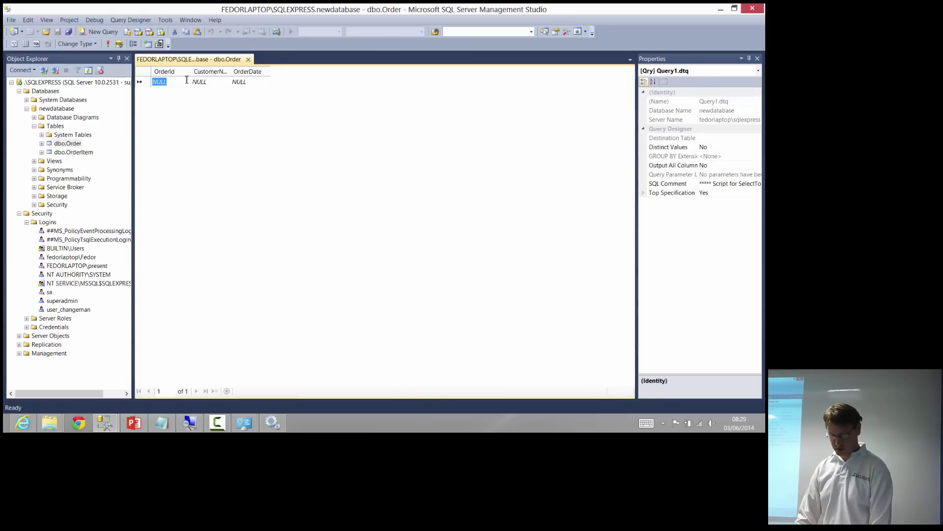
text(1)
key(Tab)
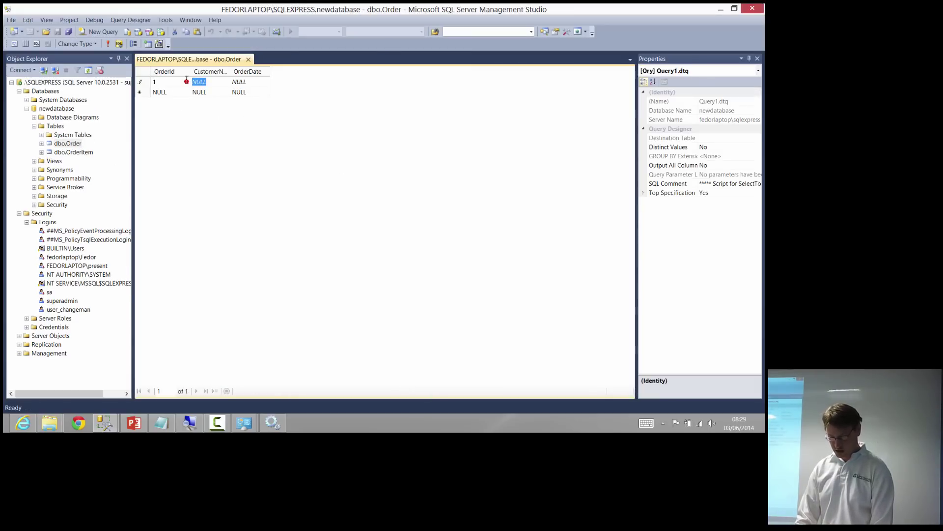
text(Fedor)
key(Tab)
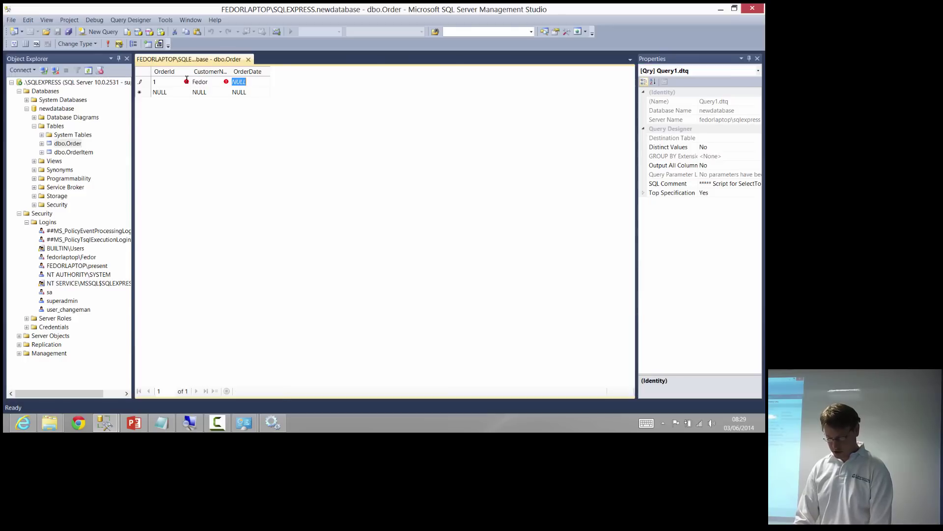
text(2014-01-01)
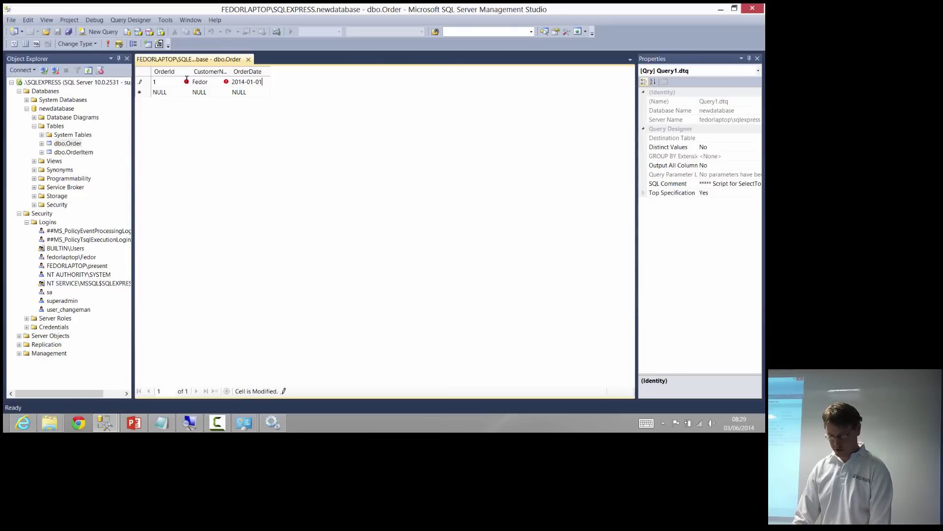
key(Return)
Enter the second row with OrderId 2, a customer name and 2014-01-01, then widen OrderDate
key(Home)
text(2)
key(Tab)
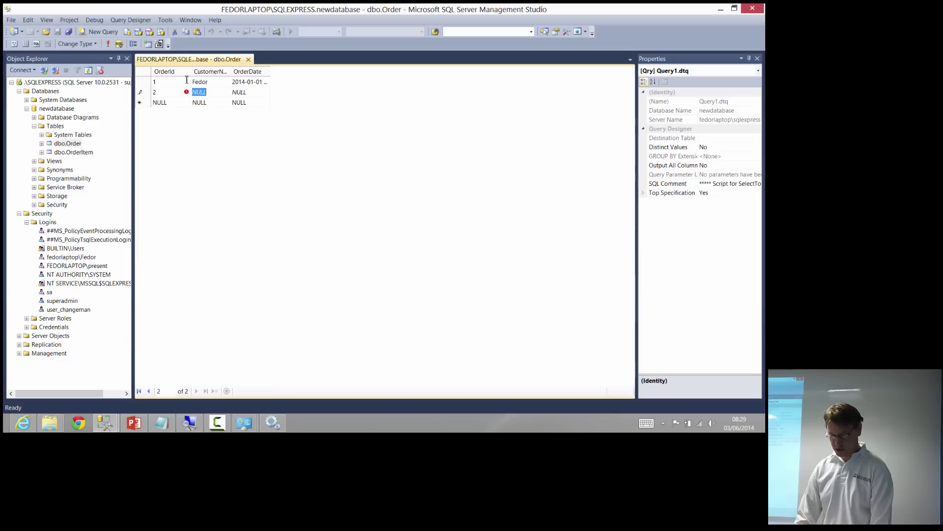
key(BackSpace)
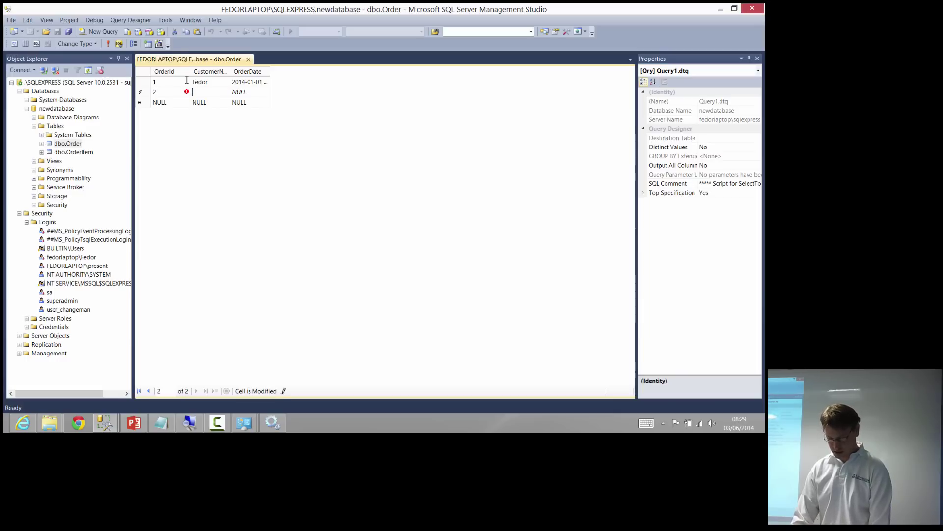
text(Petere)
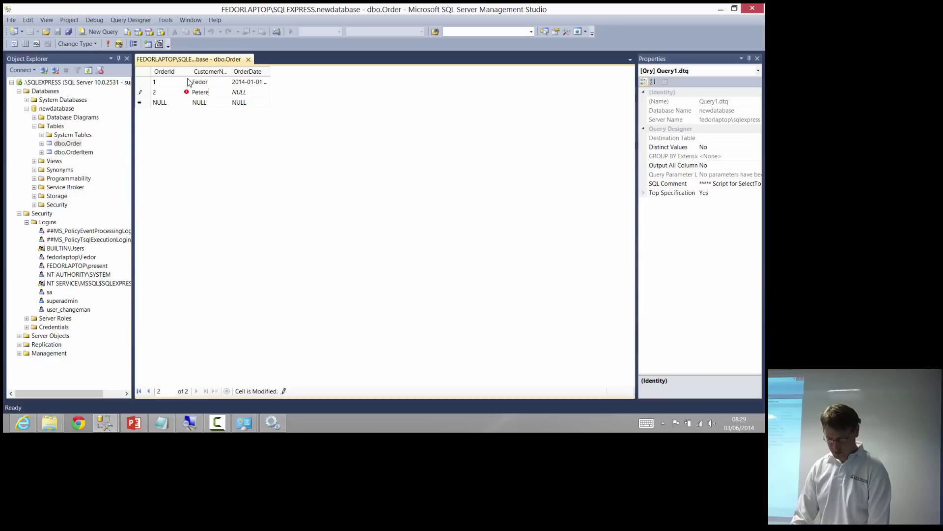
key(Tab)
text(2014)
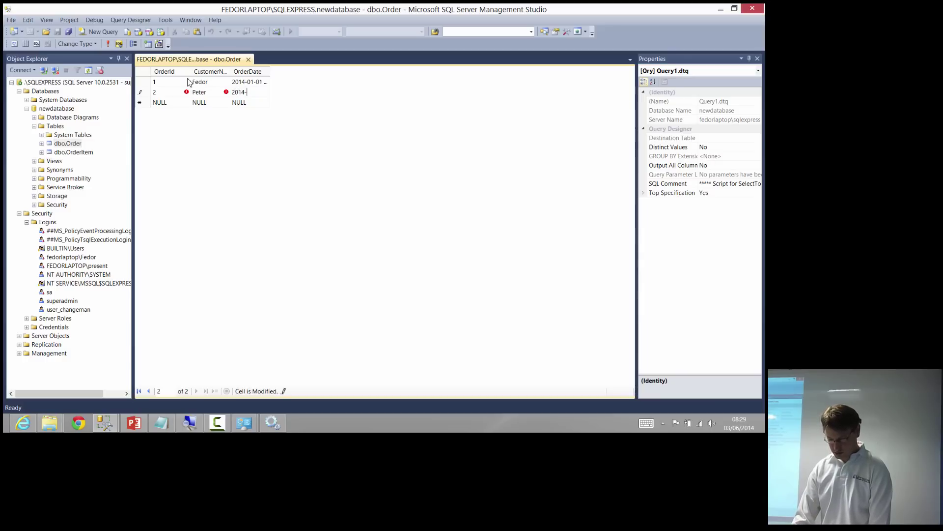
text(-01-01)
key(Return)
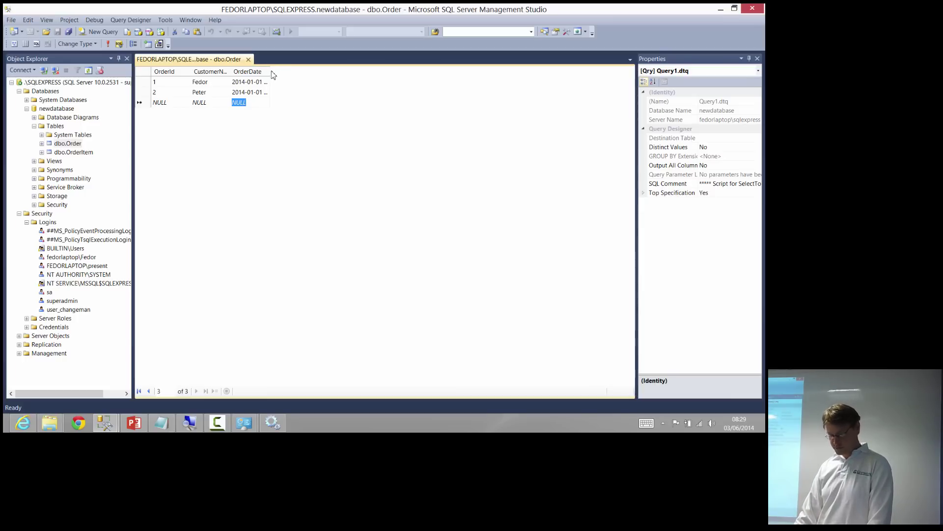
drag(270, 72, 341, 73)
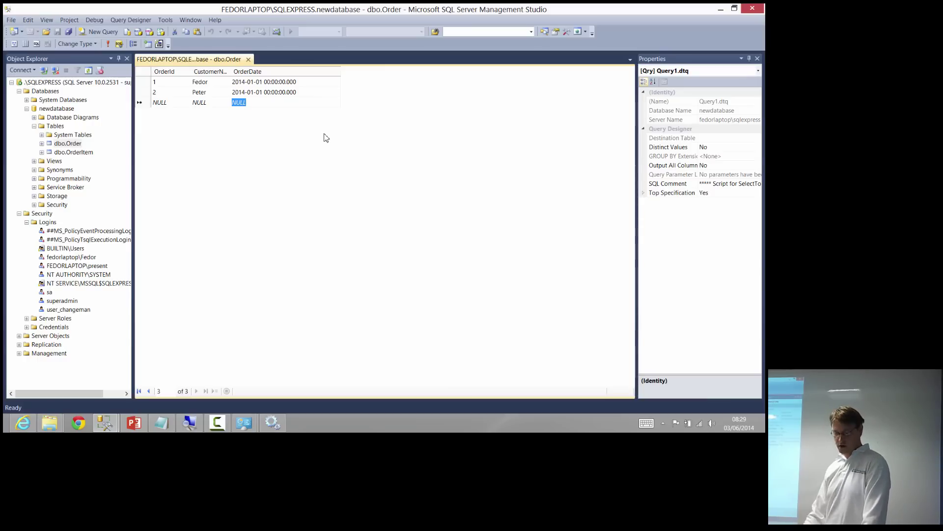
click(64, 416)
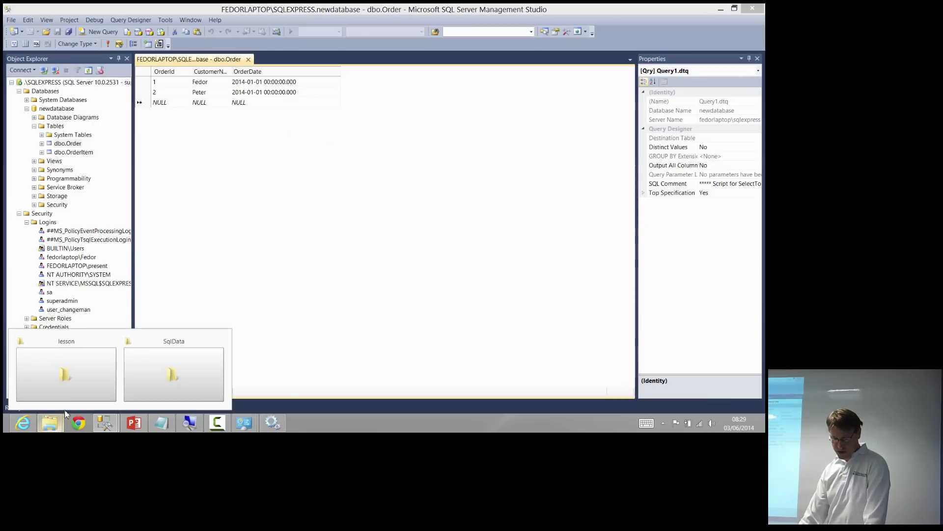
Show the SqlData folder with newdatabase.mdf, then resume PowerPoint's slide show as Duplicate Slide Show
click(148, 382)
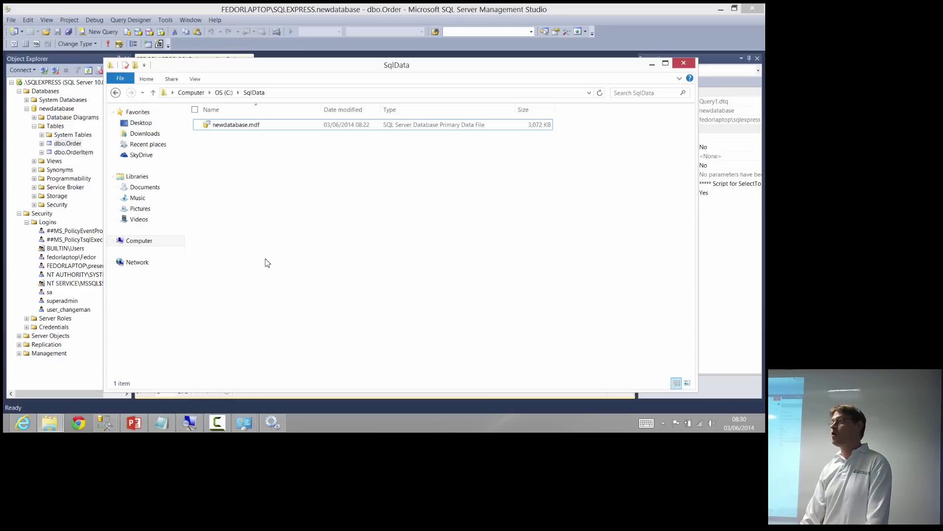
click(138, 426)
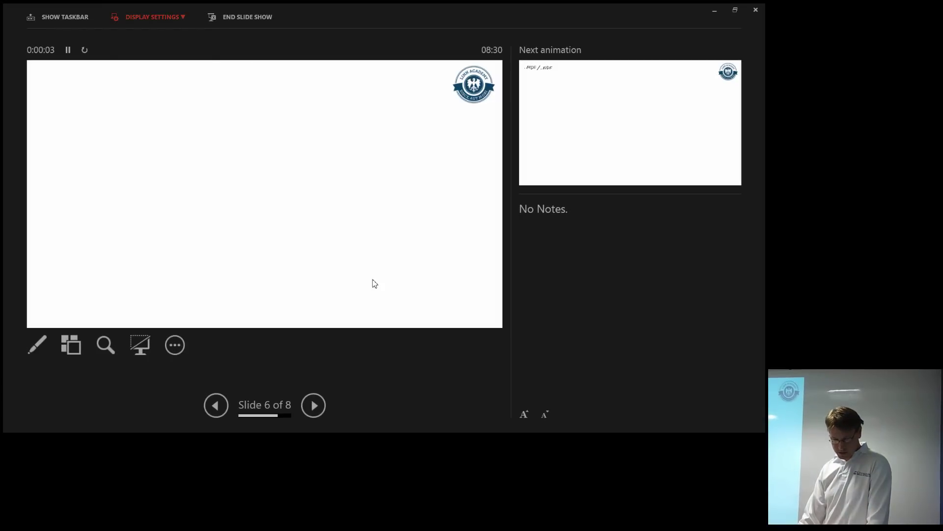
key(Return)
key(Down)
key(Down)
key(Return)
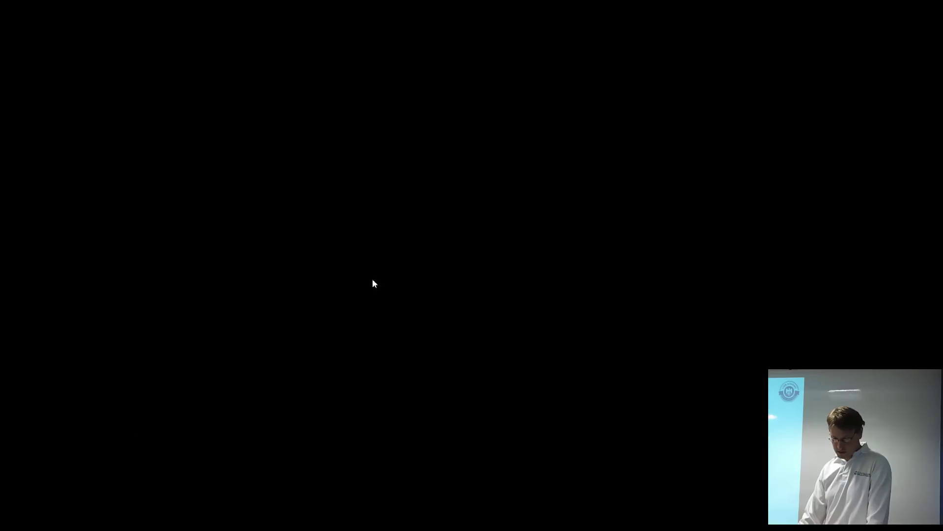
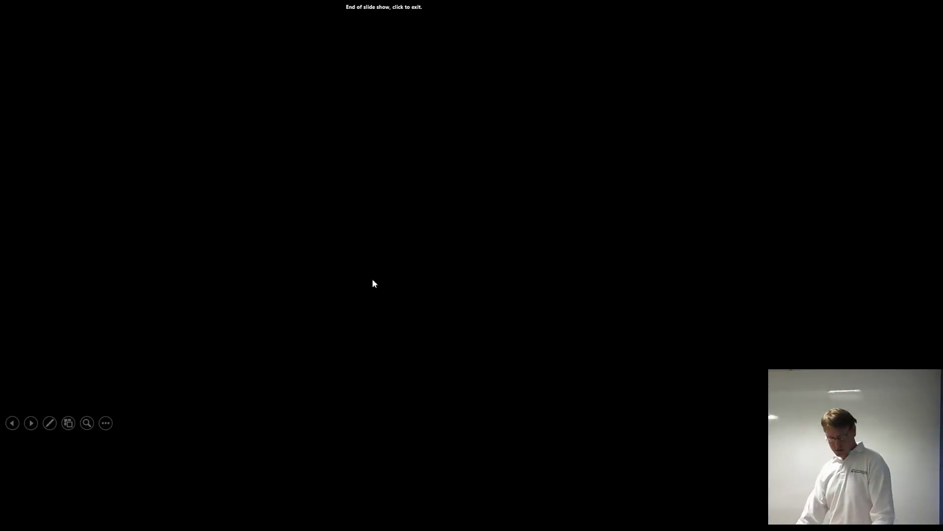
End the PowerPoint slide show and switch to SQL Server Management Studio
click(373, 283)
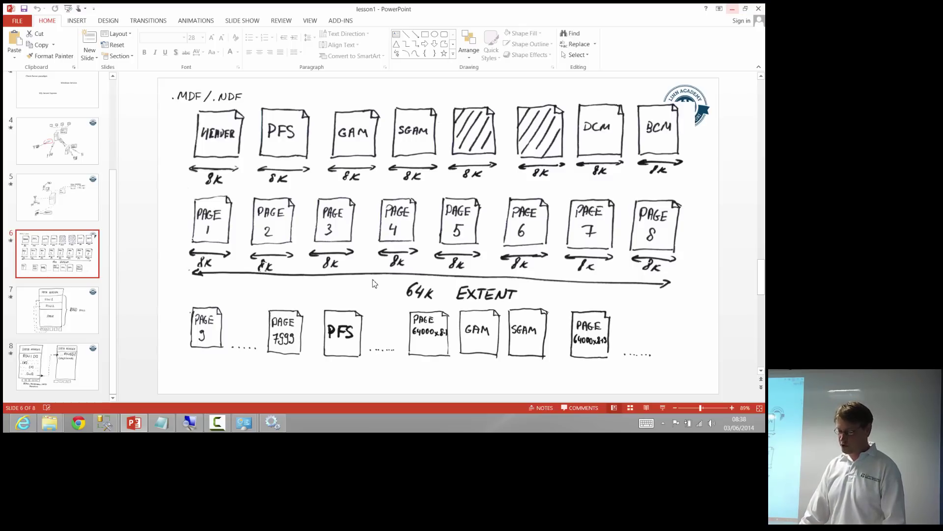
key(alt+Tab)
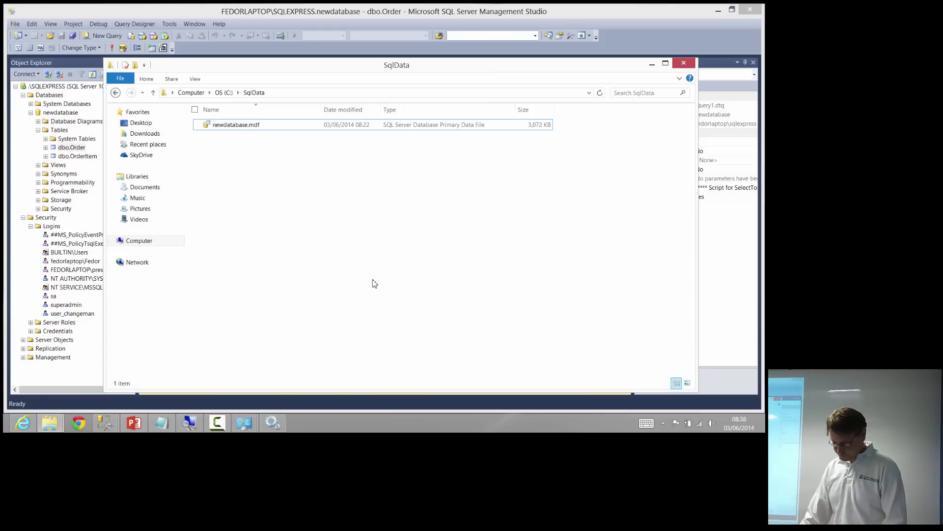
Close the SqlData window and the old query and dbo.Order tabs, leaving an empty SQLQuery2.sql on newdatabase
key(alt+Tab)
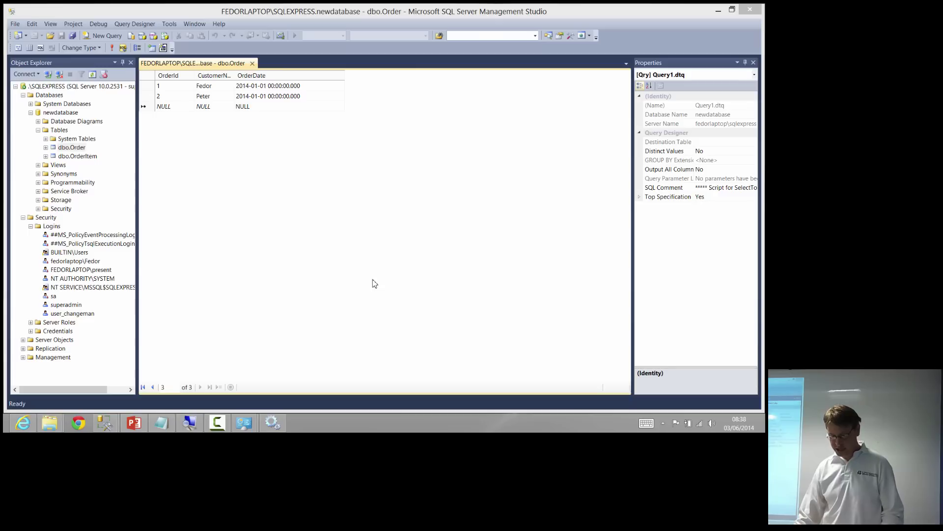
key(Up)
key(Up)
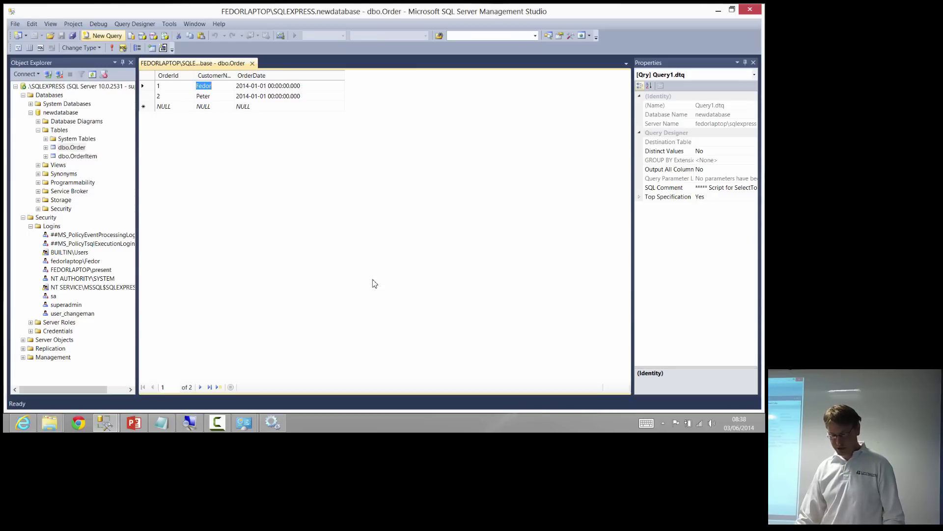
key(ctrl+n)
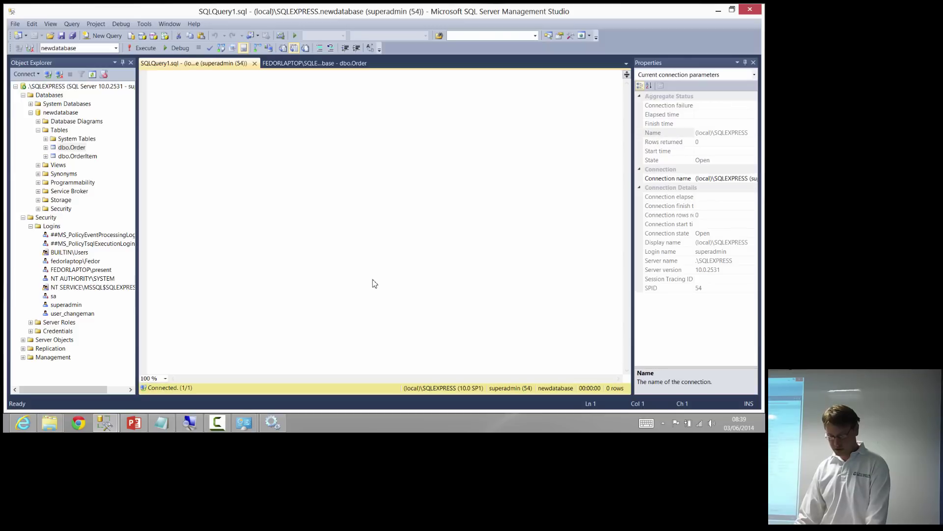
key(ctrl+F4)
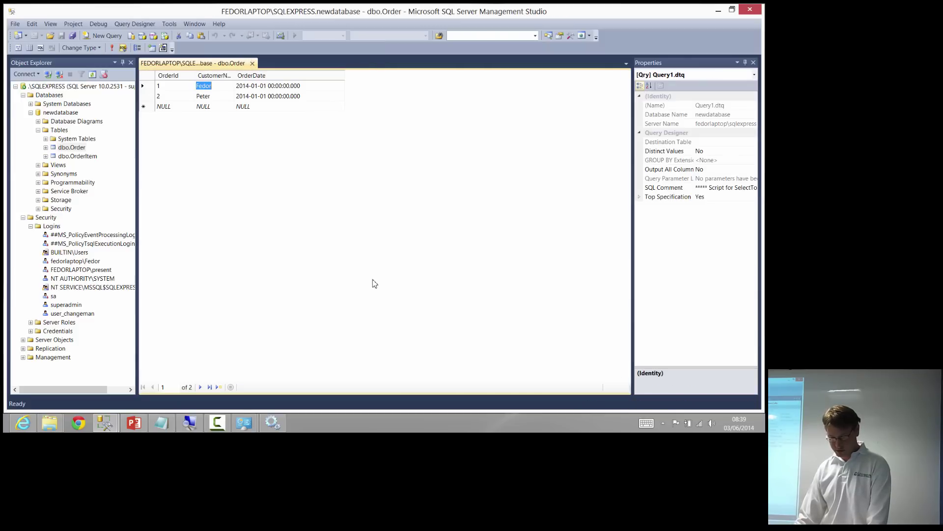
key(ctrl+F4)
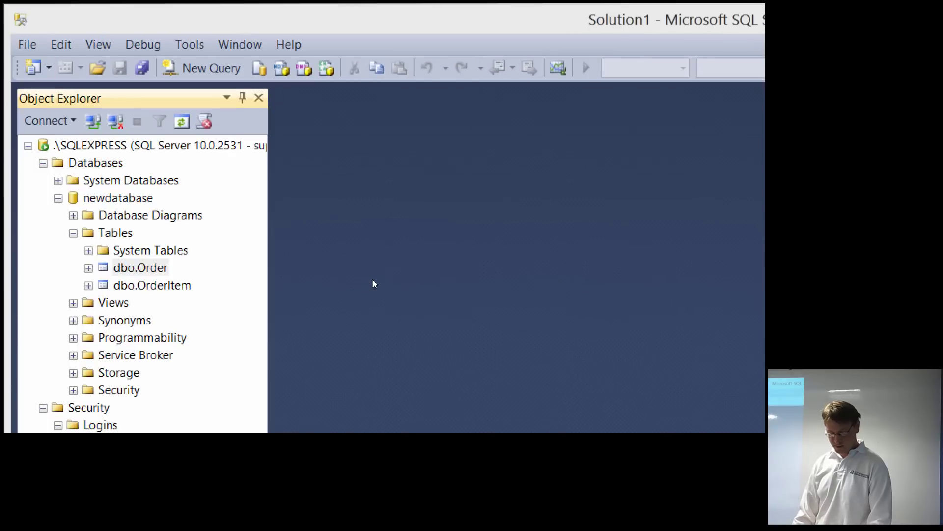
key(ctrl+n)
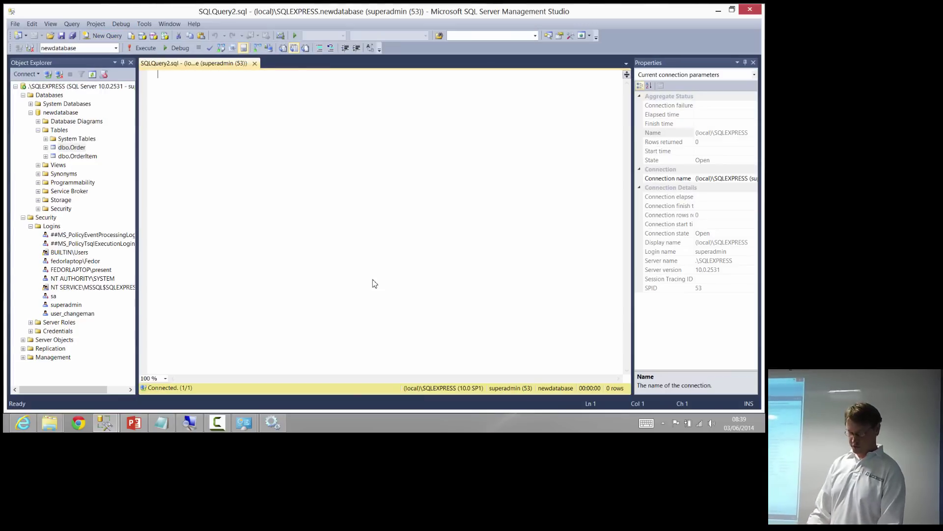
Run SELECT * FROM [Order] and check the returned Fedor and Peter rows
text(SELECT)
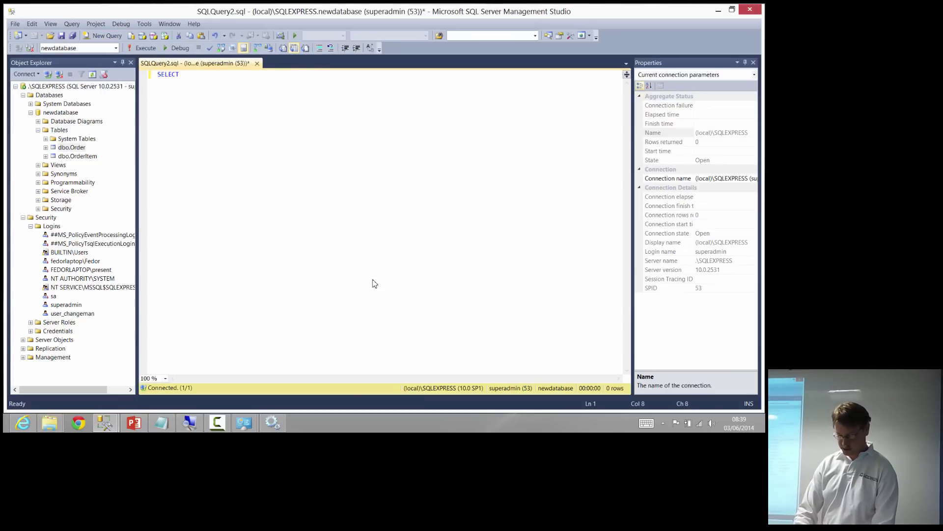
text( * FROM [Order)
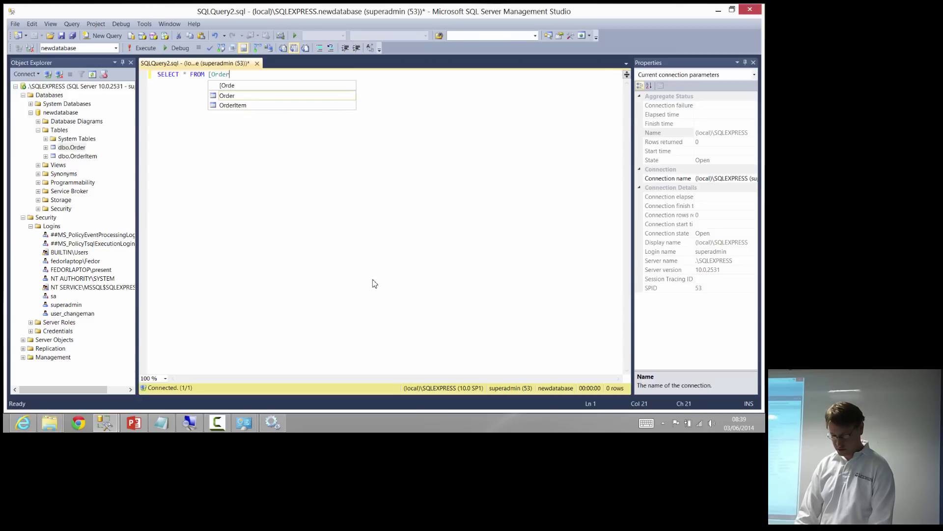
key(Down)
key(Up)
text(er])
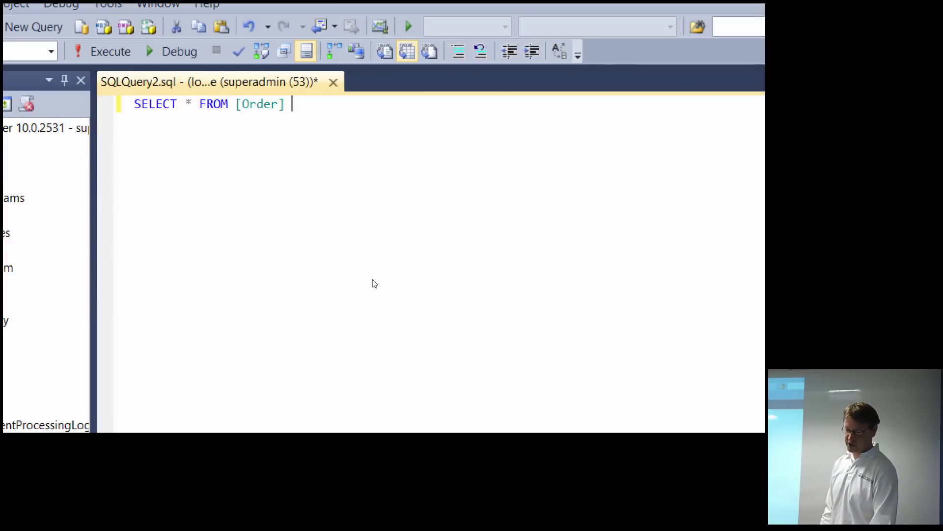
key(F5)
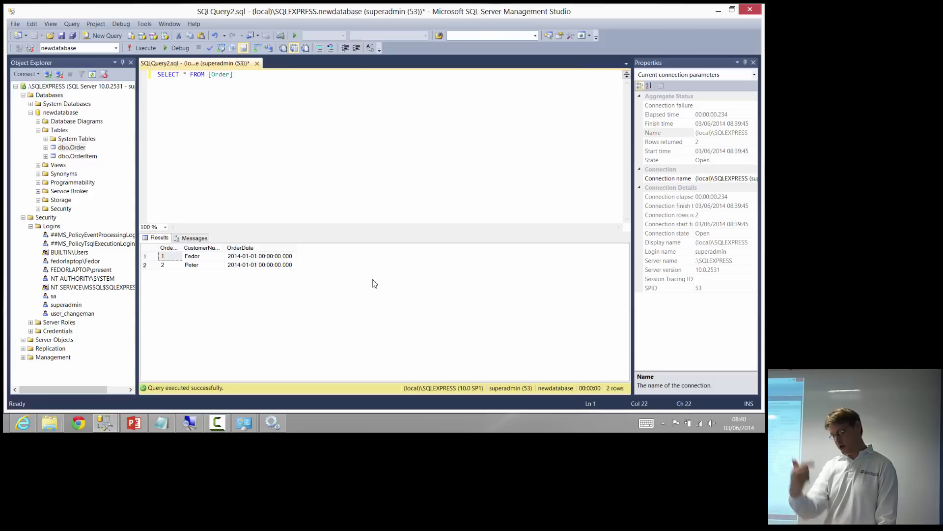
key(Right)
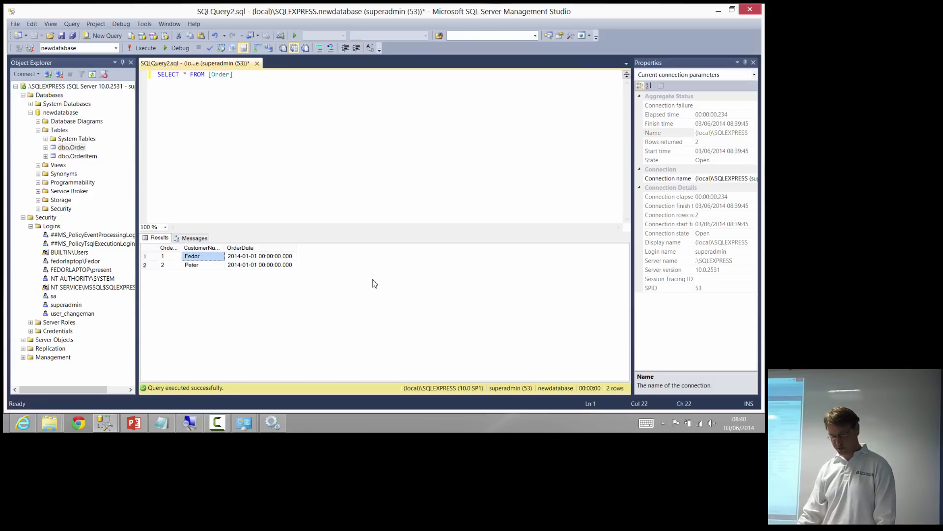
key(Left)
key(Right)
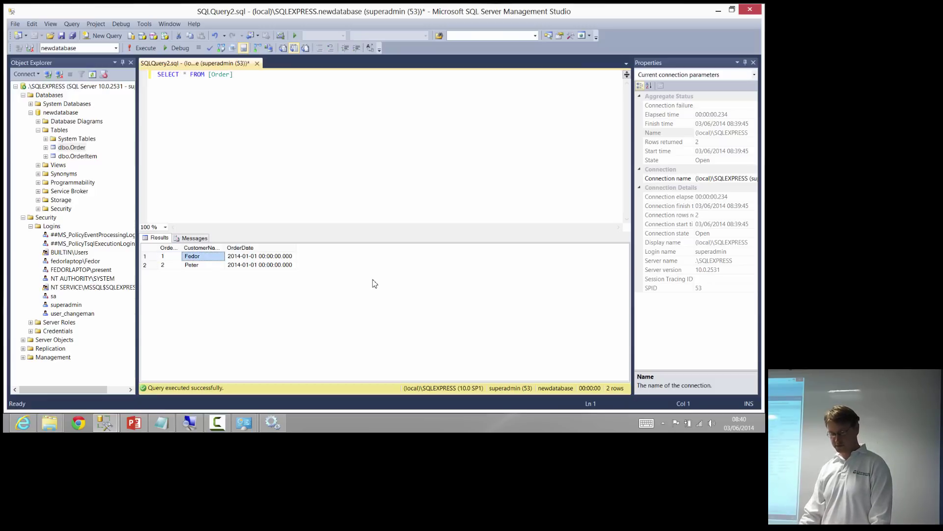
key(F6)
Re-execute SELECT * FROM [Order] to refresh the Fedor and Peter rows dated 2014-01-01
key(F5)
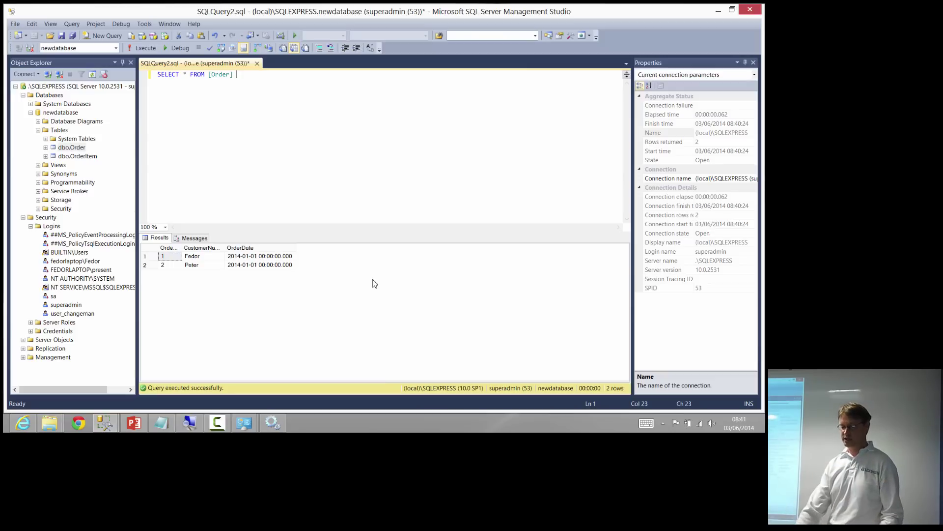
key(ctrl+a)
Append WHERE CustomerName ='Fedor' to the Order query and run it, returning one row
key(End)
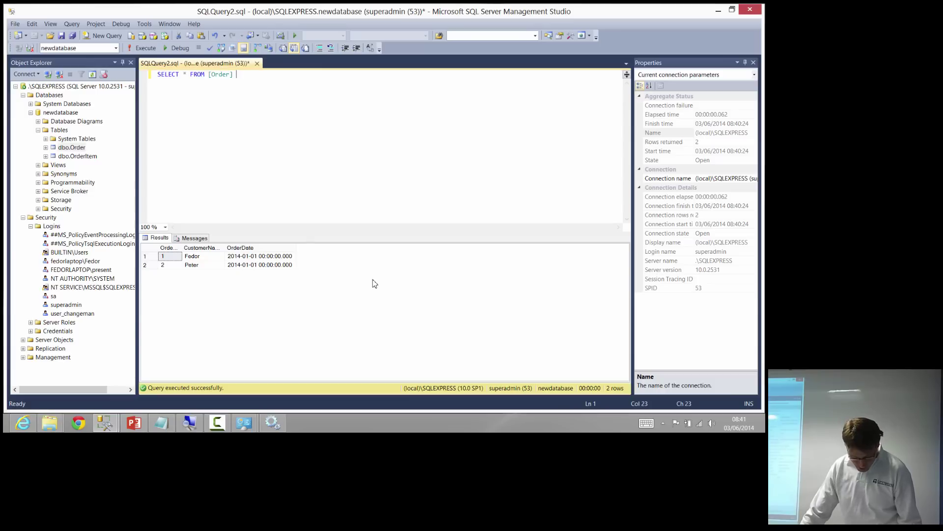
key(shift+Home)
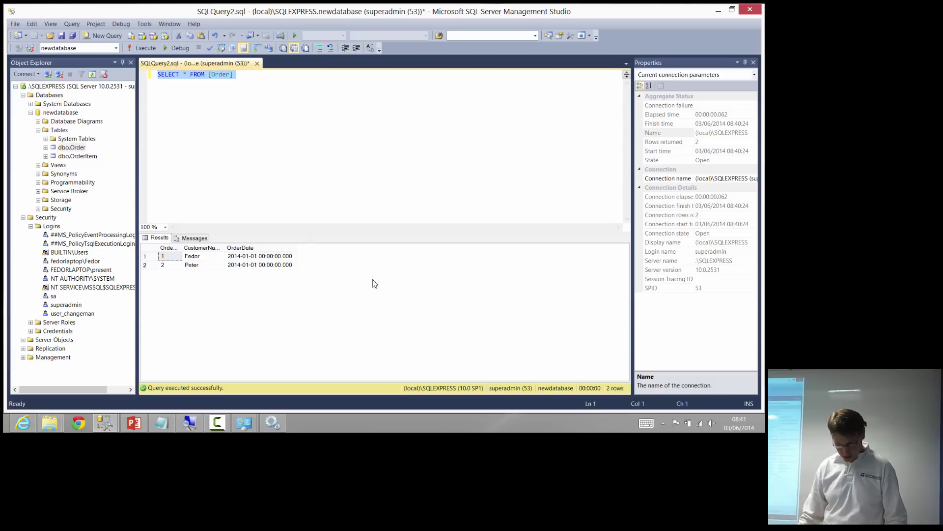
key(End)
key(ctrl+shift+Left)
key(ctrl+shift+Left)
key(ctrl+shift+Left)
key(ctrl+shift+Left)
key(ctrl+shift+Left)
key(ctrl+shift+Left)
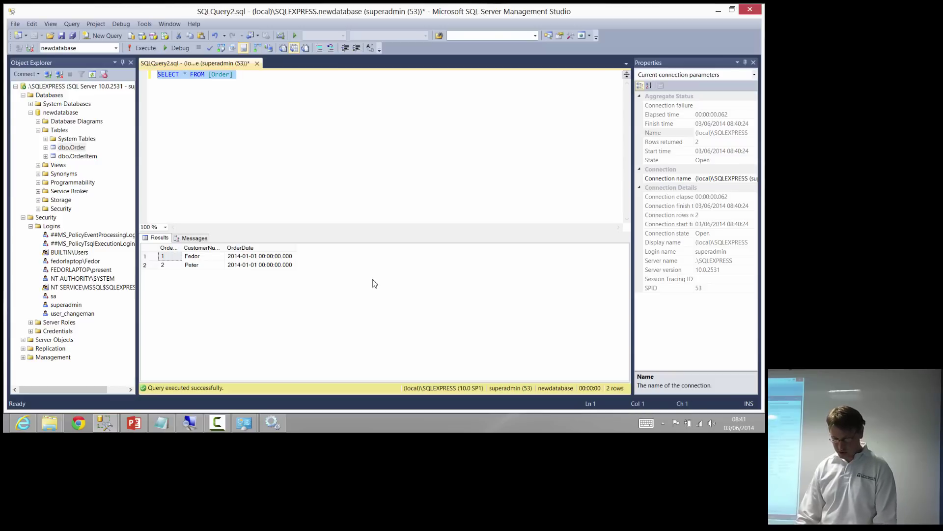
key(End)
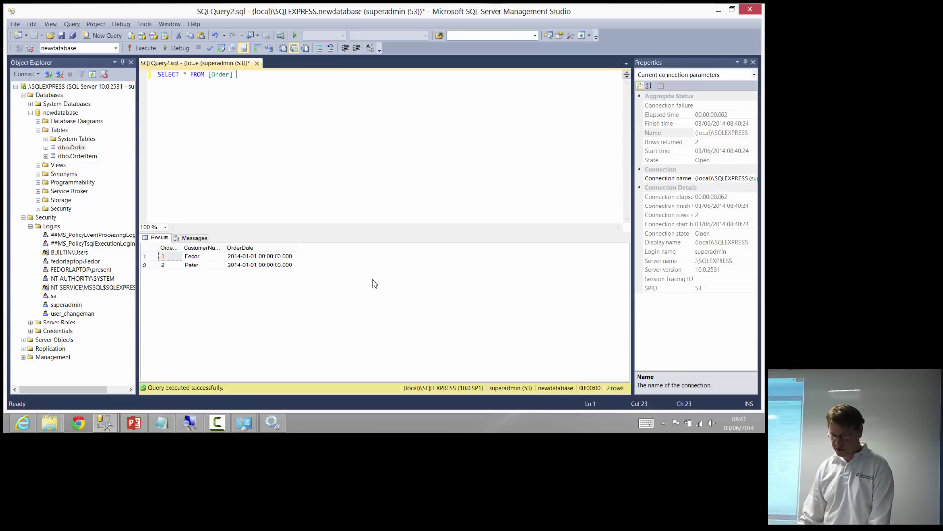
text(WHERE)
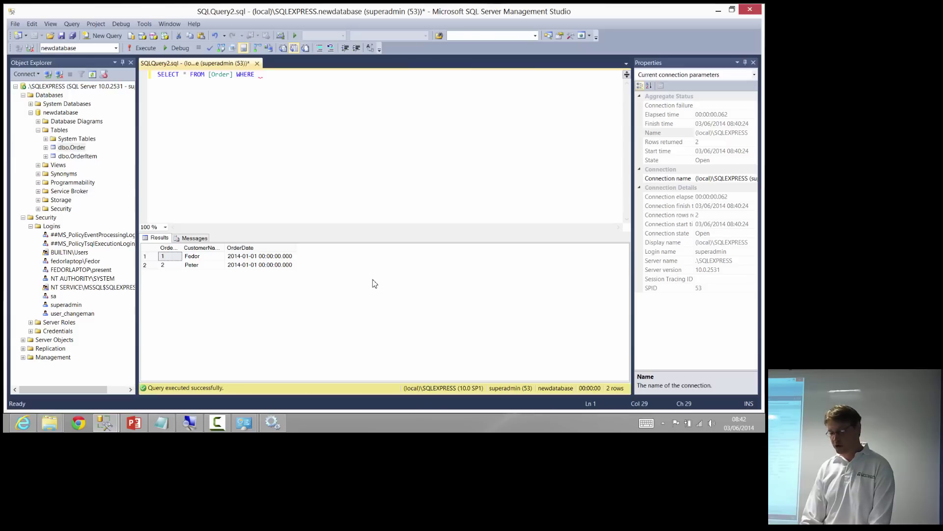
text(Custome)
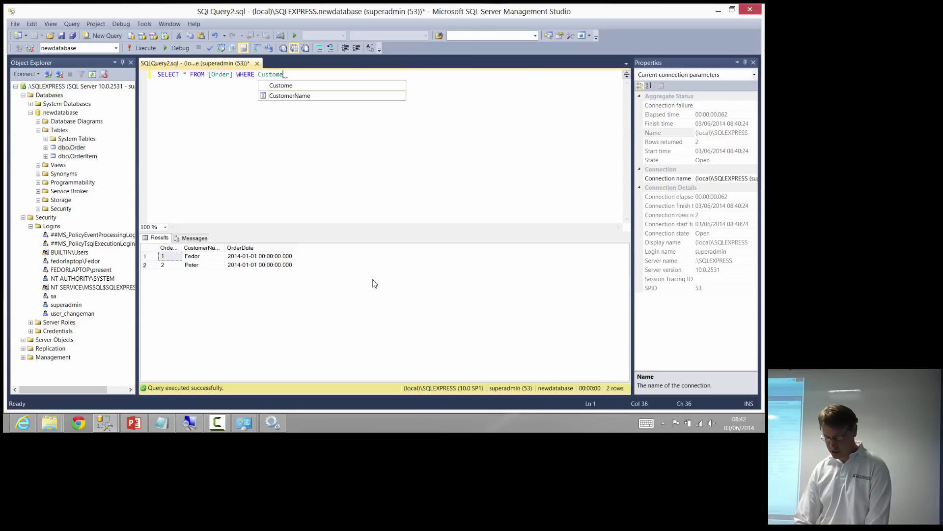
text(rName ='Fedor')
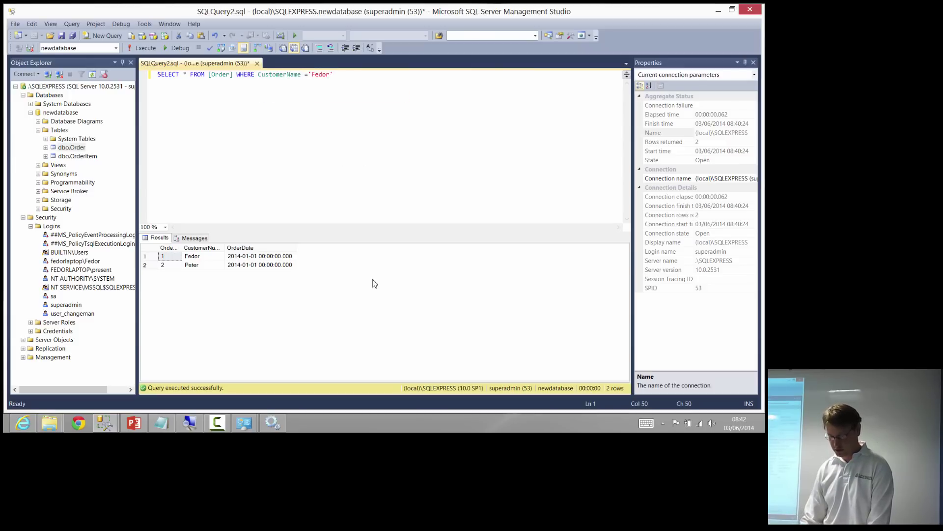
key(F5)
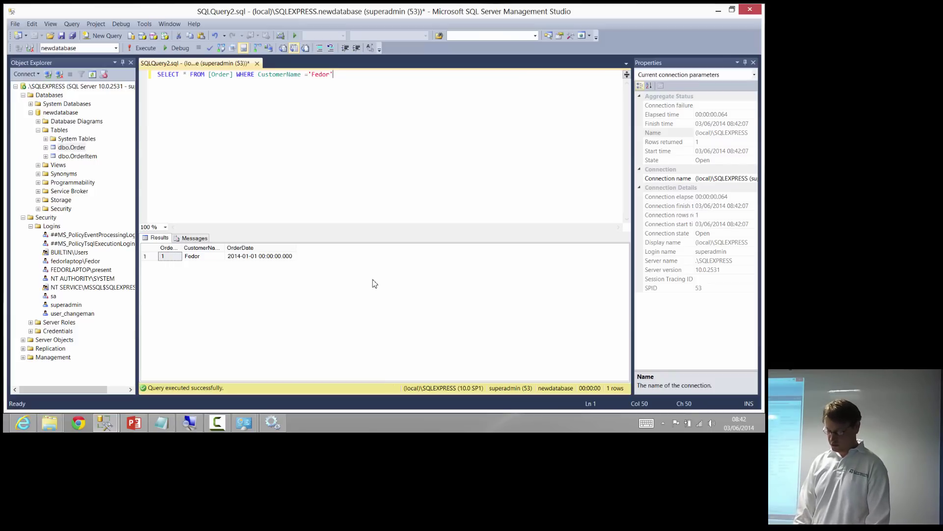
Delete the query text from the editor
key(Return)
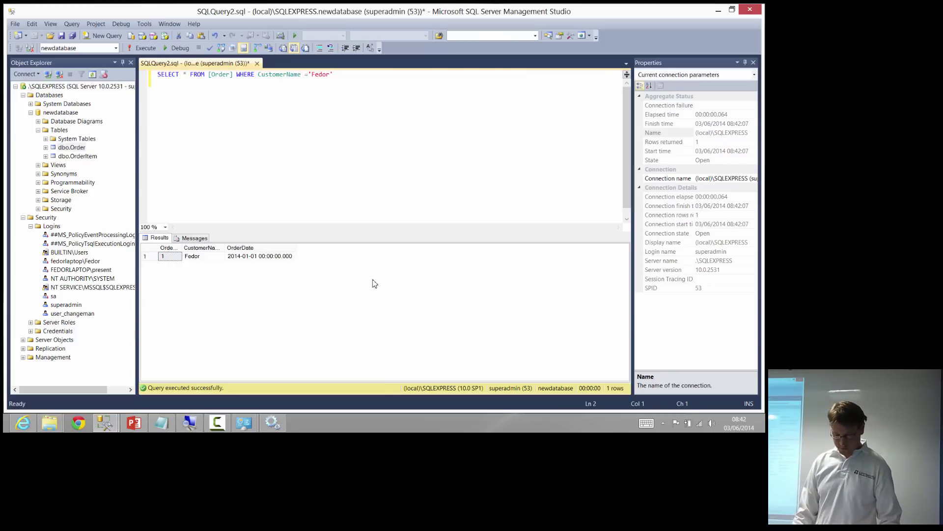
key(shift+Up)
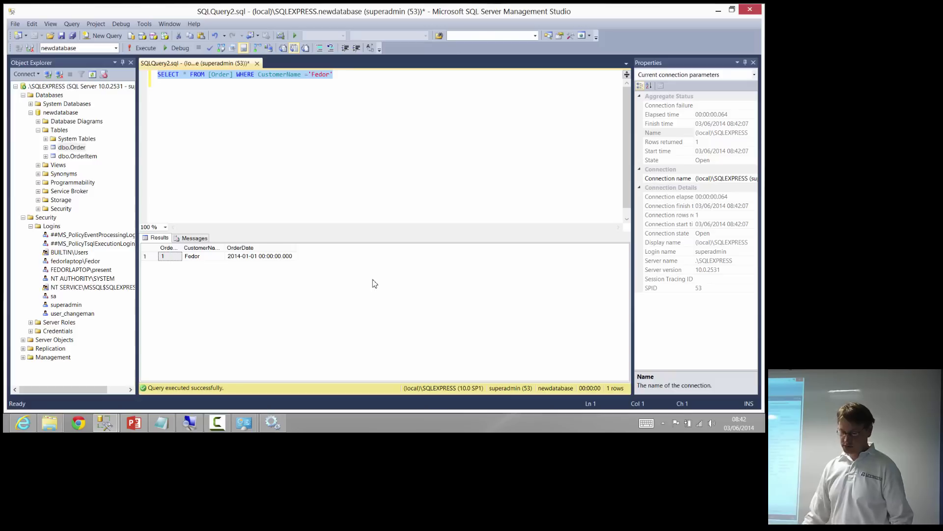
key(Delete)
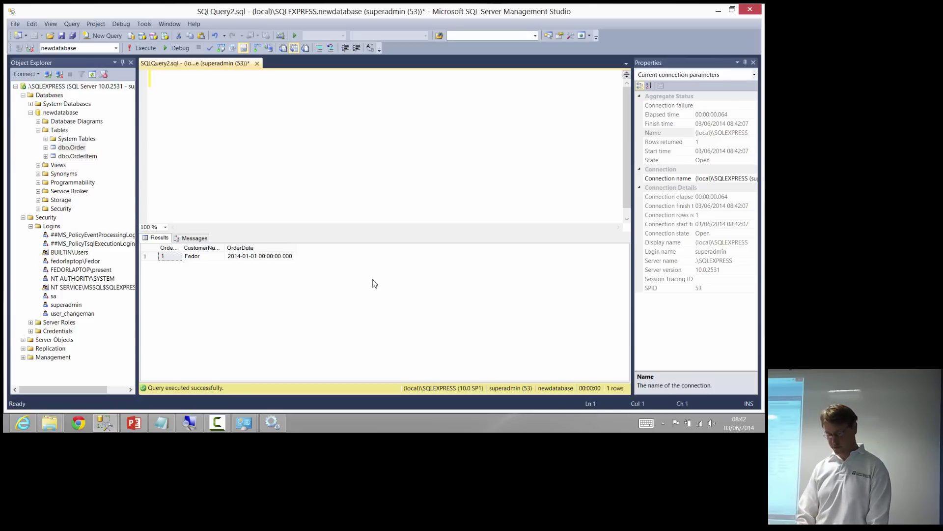
Run CREATE TABLE [Customer] with firstname varchar(64) and lastname varchar(24), fixing the stray comma
text(CREATE )
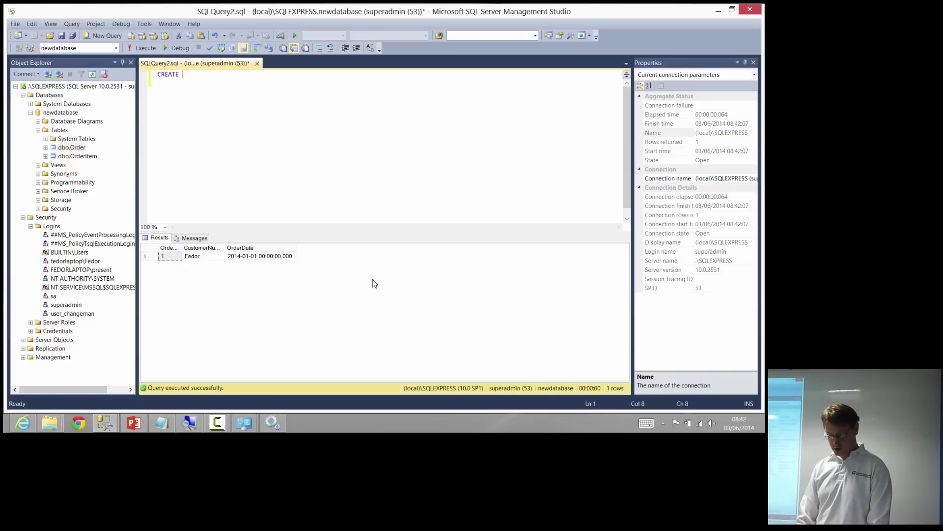
text(TABLE )
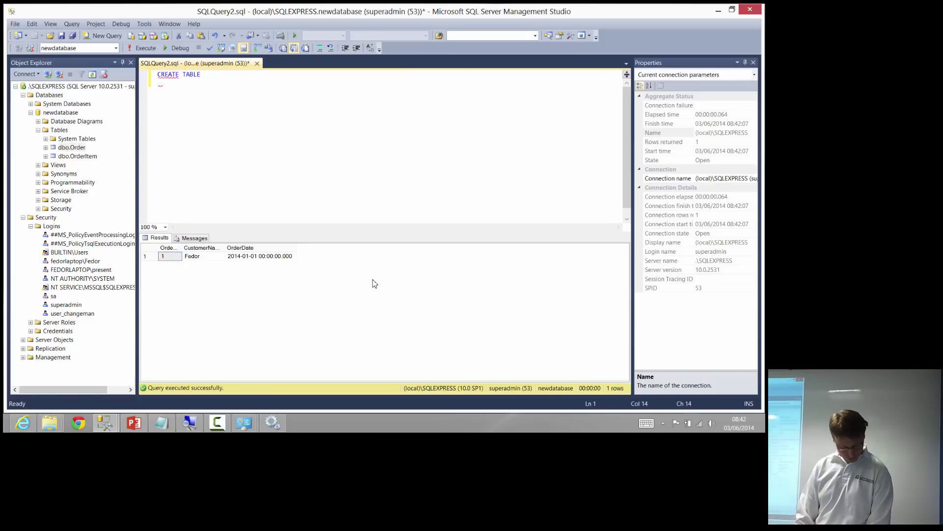
text([C)
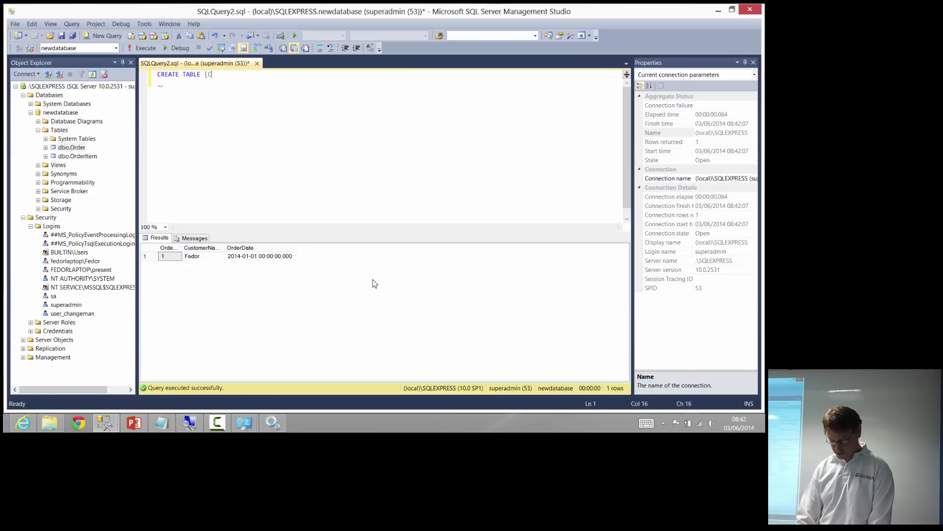
text(ustomer])
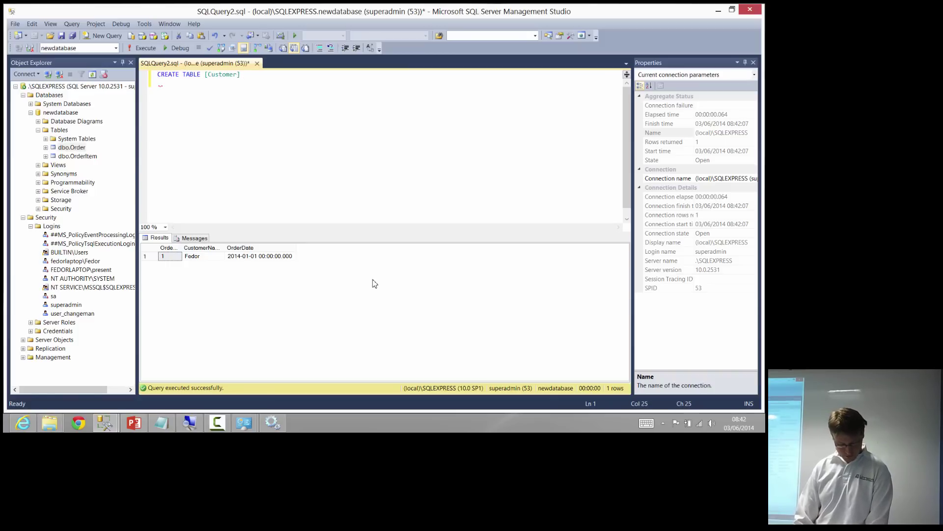
text( ()
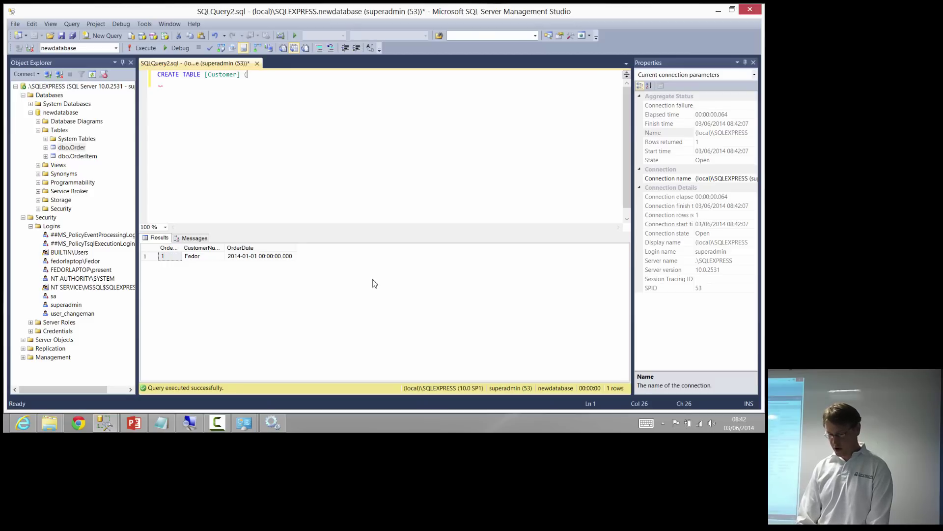
text(firs)
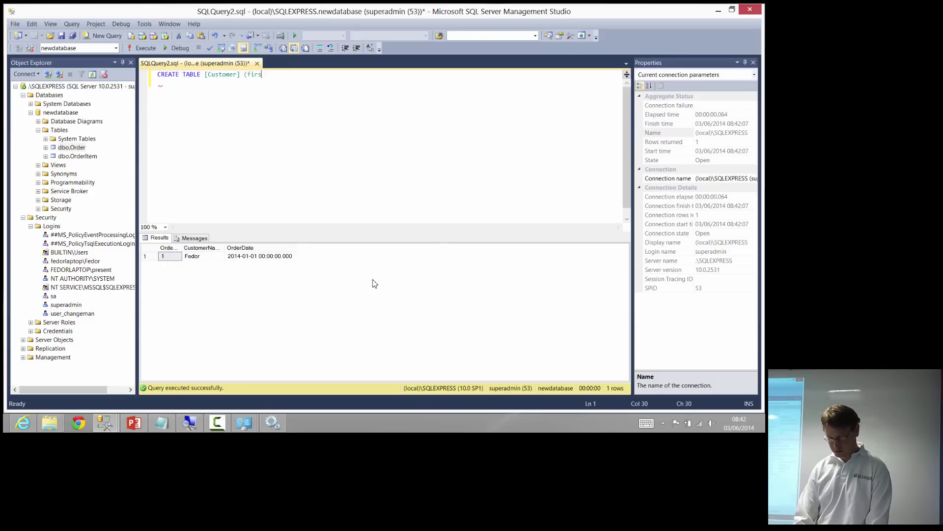
text(tname varch)
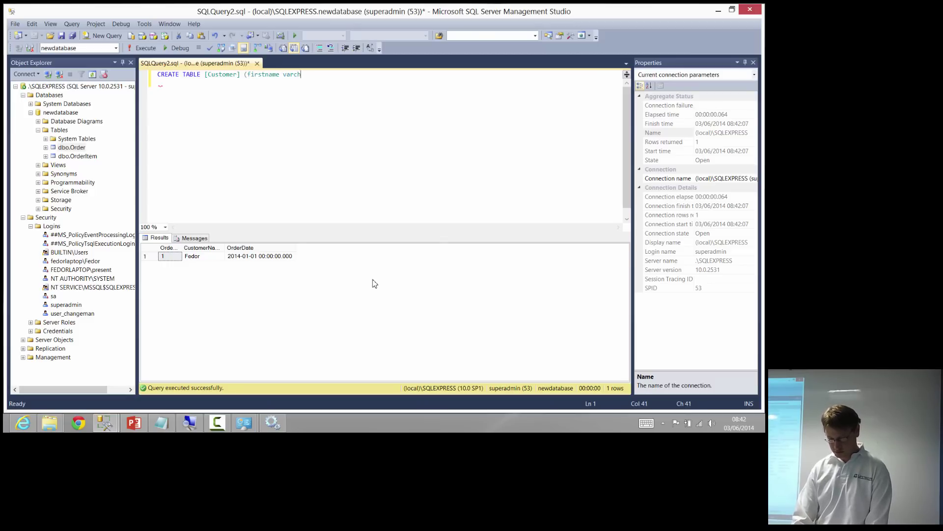
text(ar(64) )
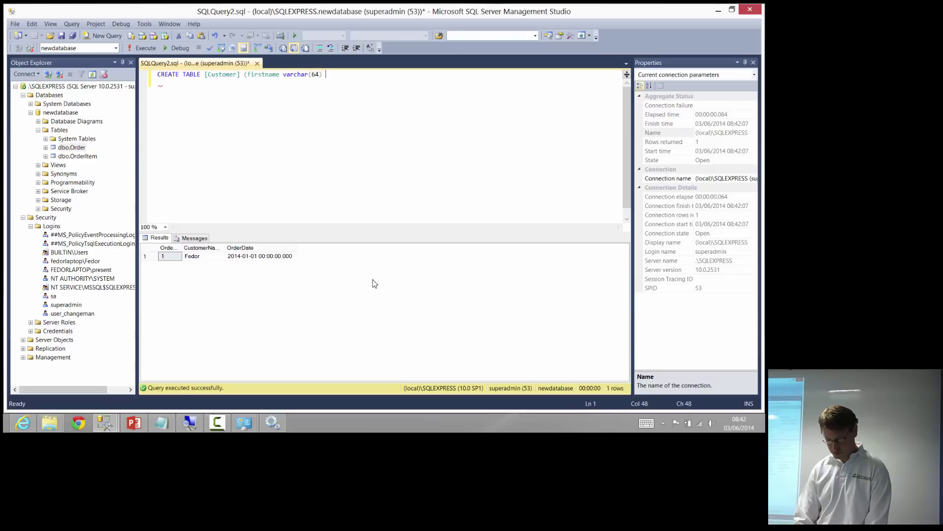
text(, lastna)
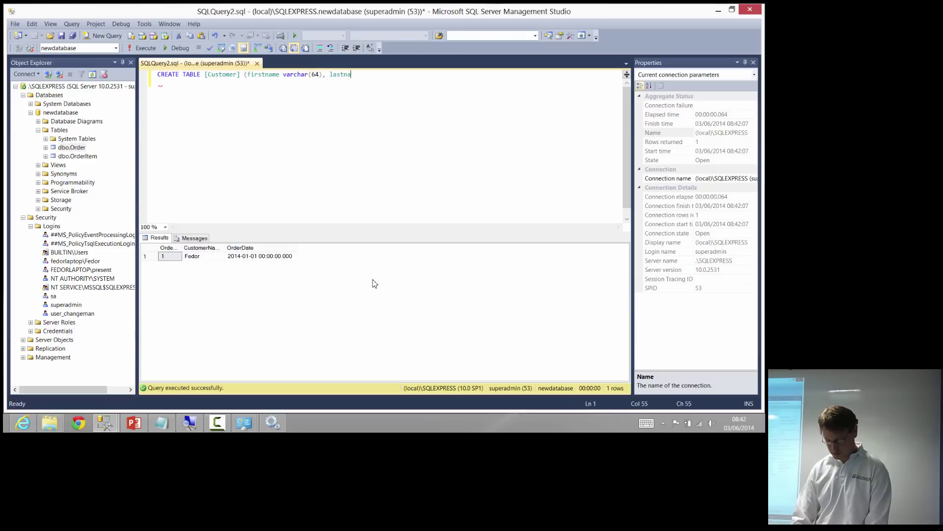
text(me, varchar)
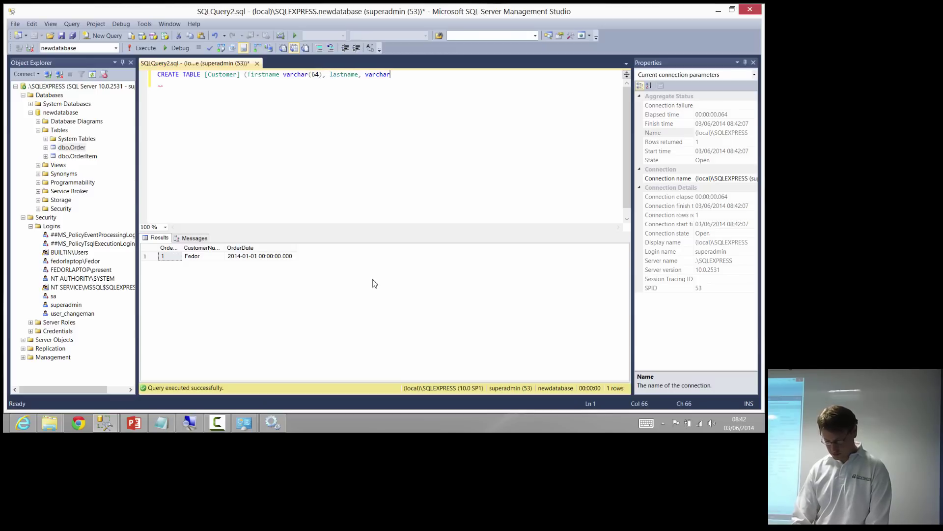
text((24)))
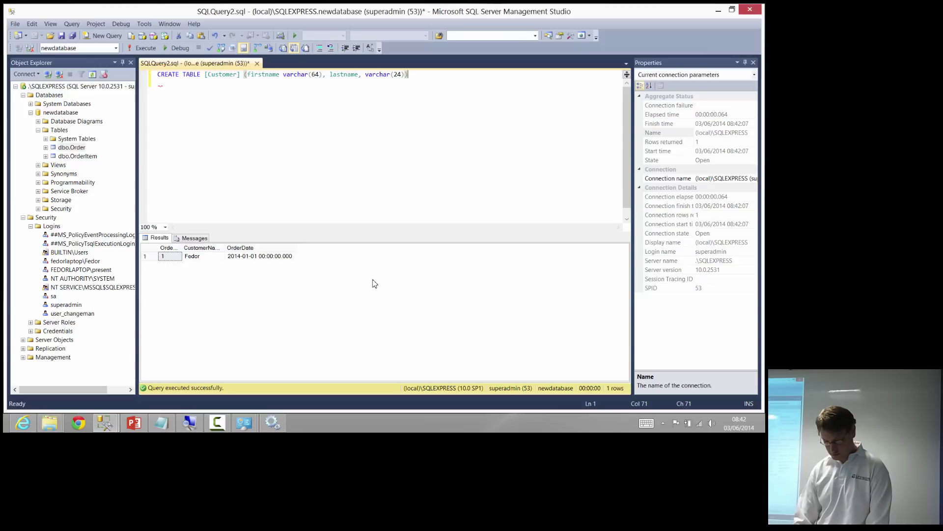
text(;)
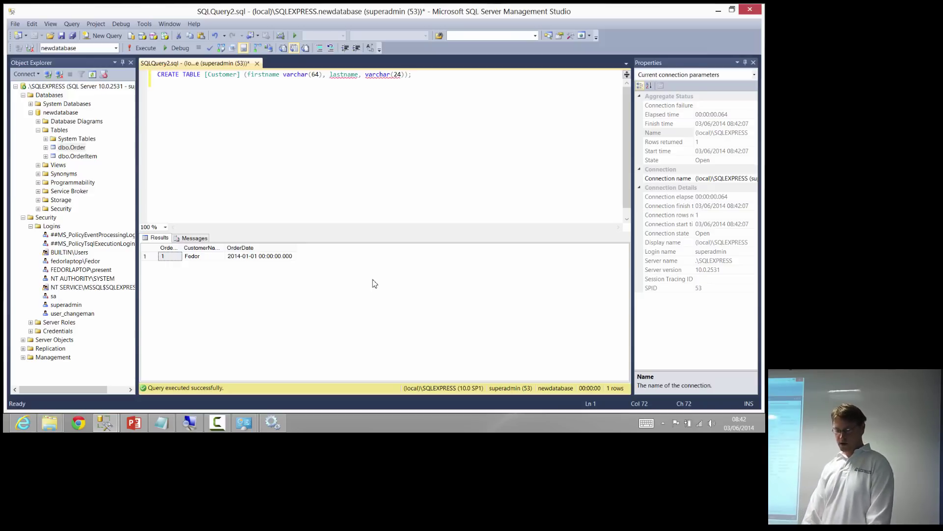
key(F5)
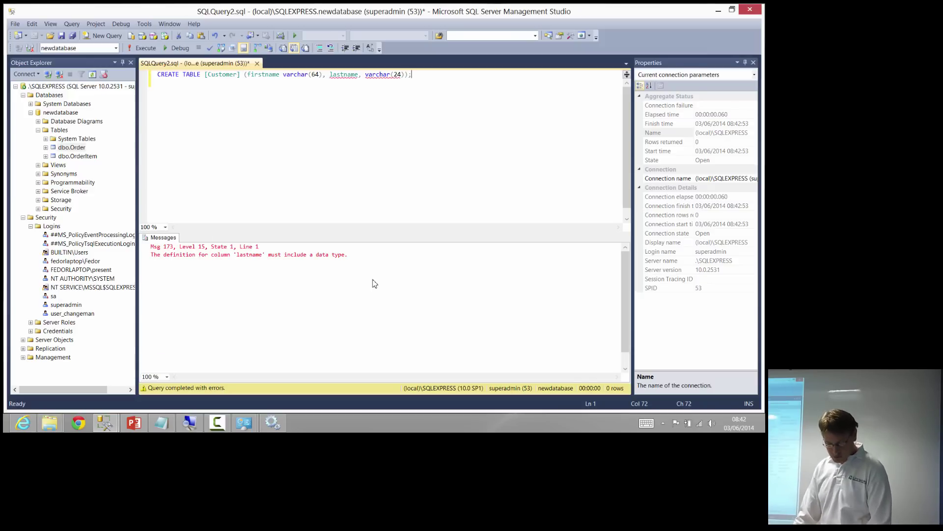
key(ctrl+a)
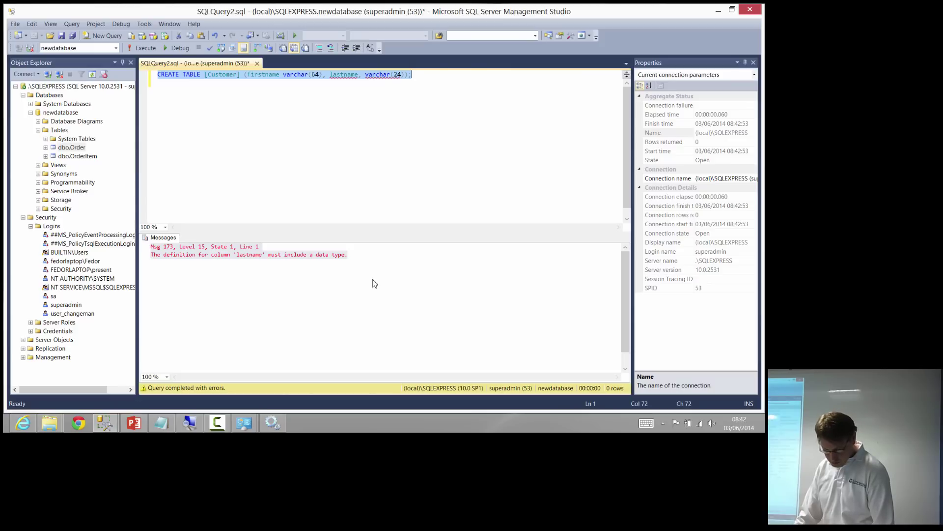
key(ctrl+Left)
key(ctrl+Left)
key(ctrl+Left)
key(ctrl+Left)
key(ctrl+Left)
key(ctrl+Left)
key(Left)
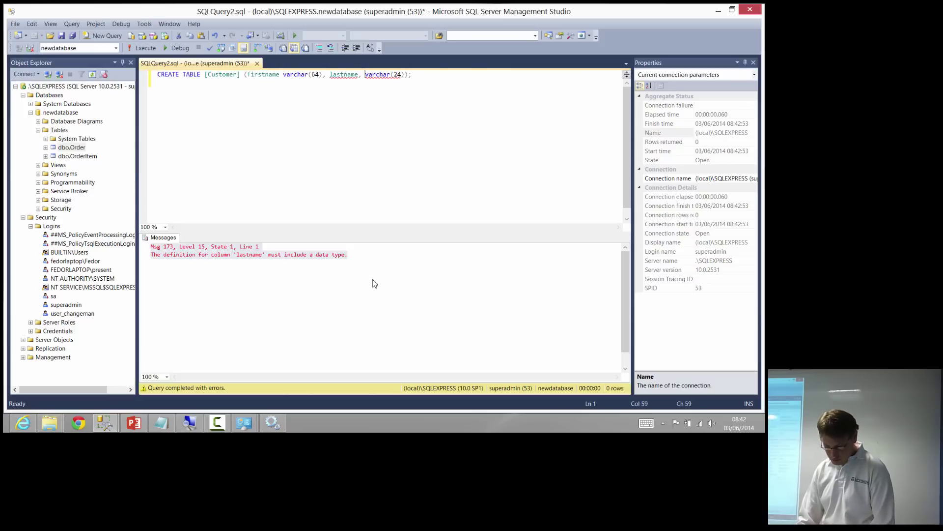
key(Left)
key(BackSpace)
key(Down)
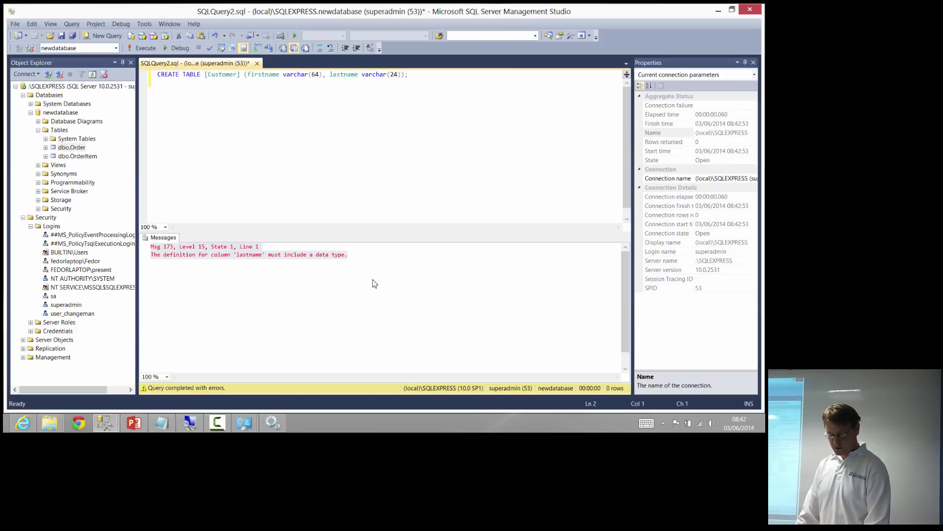
key(F5)
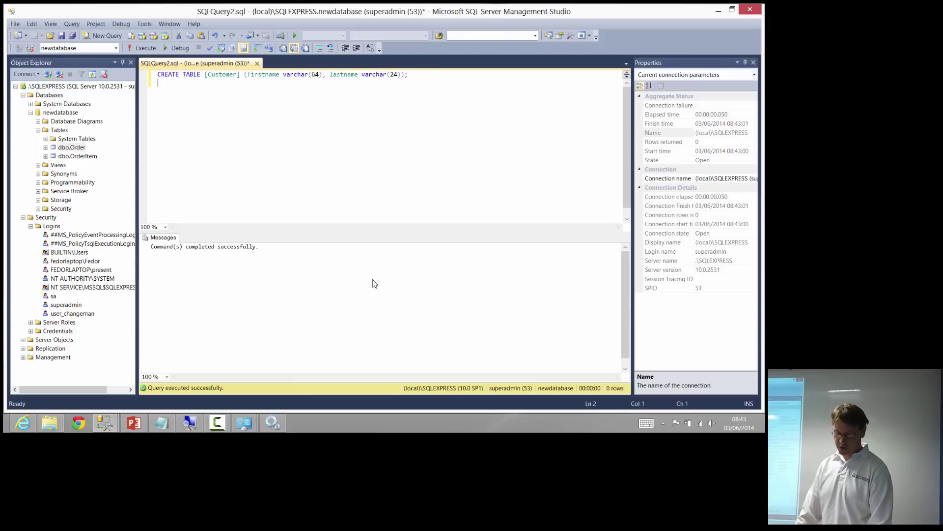
Refresh Object Explorer and expand dbo.Customer's columns to confirm the new table
key(F8)
key(F5)
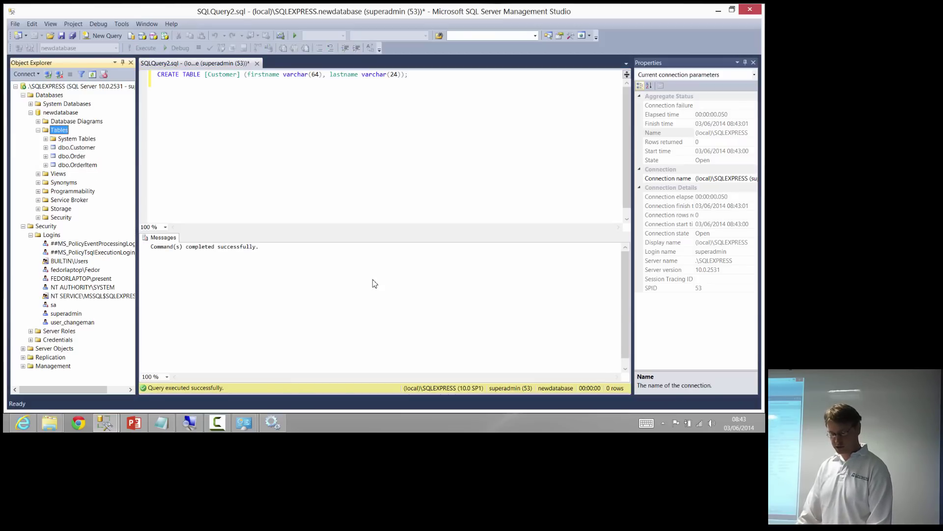
key(Down)
key(Right)
key(Down)
key(Right)
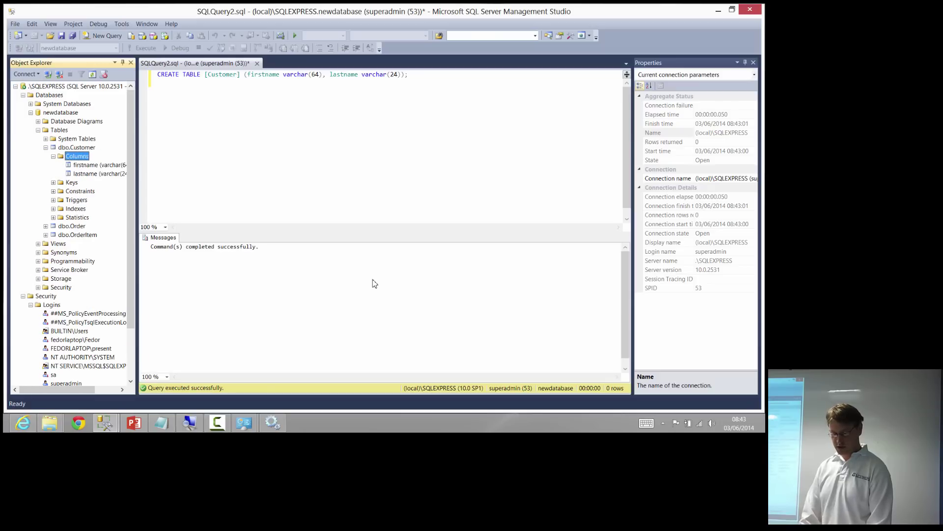
key(Escape)
key(ctrl+a)
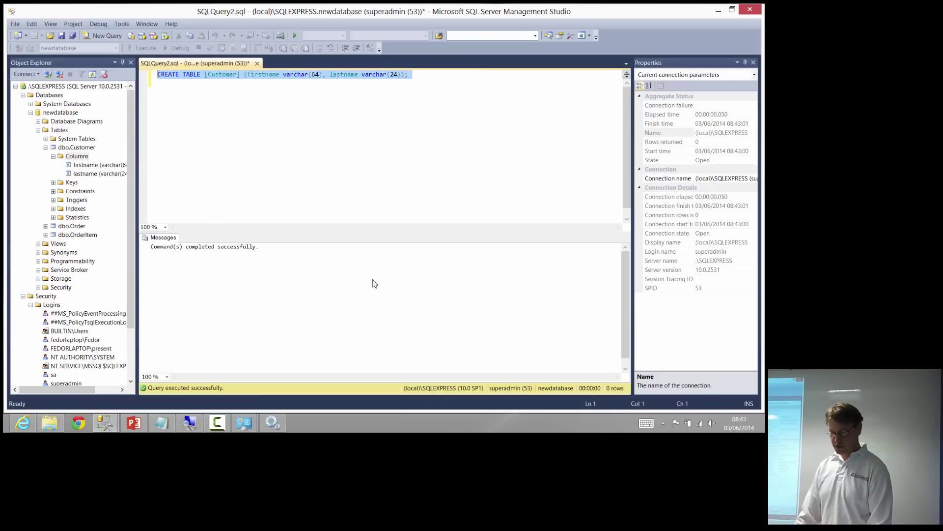
Run DROP TABLE [dbo].[Customer] using the table name copied from Object Explorer
text(DROP TABLE)
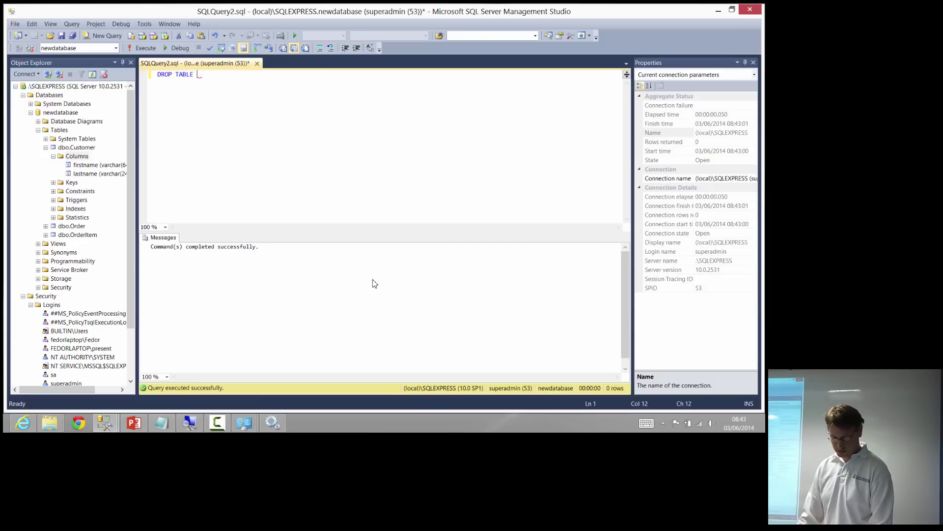
key(F8)
key(Up)
key(ctrl+c)
key(Down)
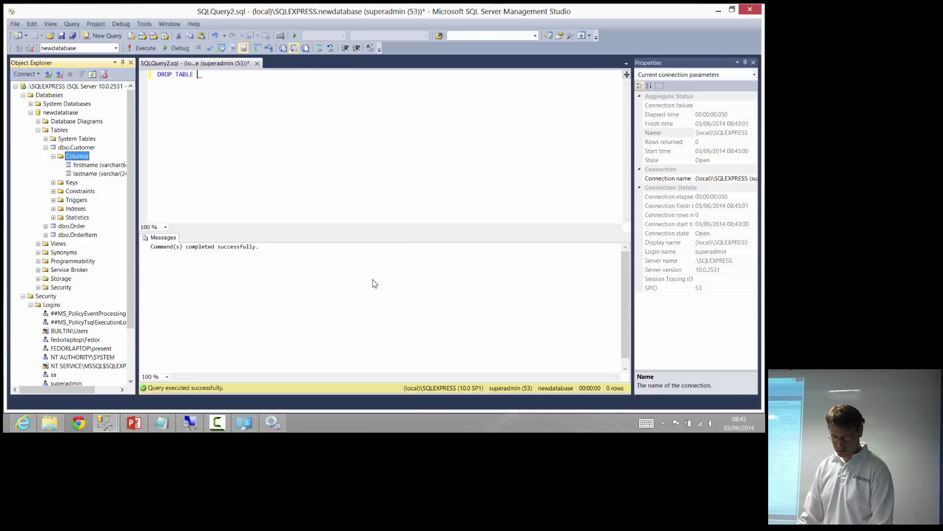
key(Escape)
key(ctrl+v)
key(F5)
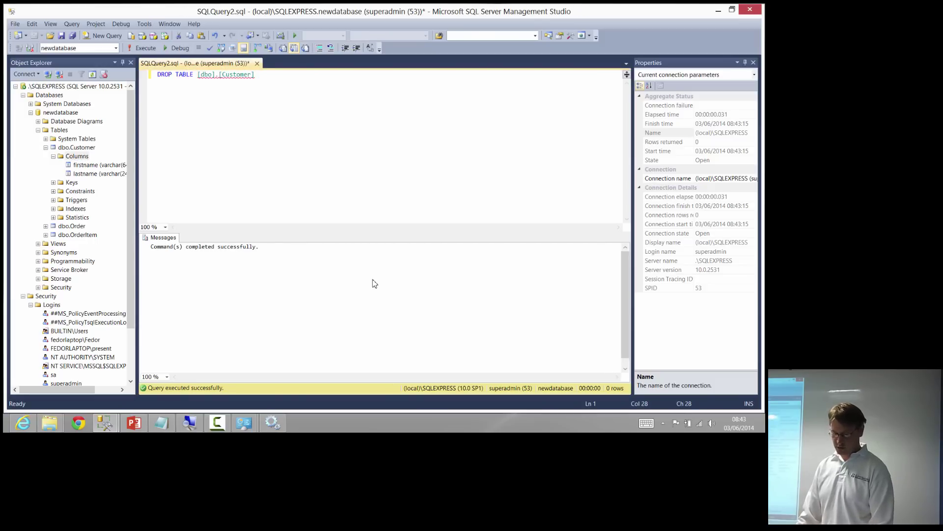
Refresh Tables to confirm only dbo.Order and dbo.OrderItem remain, then clear the editor
key(F8)
key(Up)
key(Up)
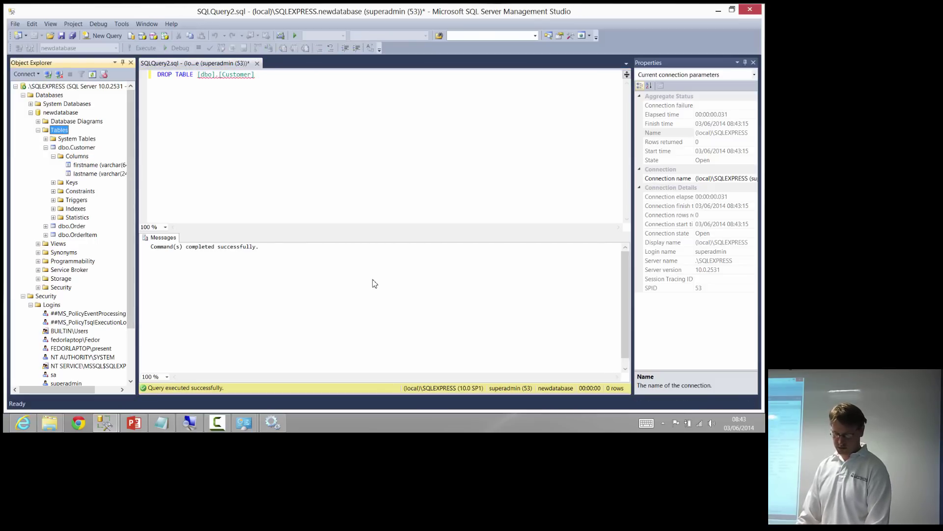
key(F5)
key(Escape)
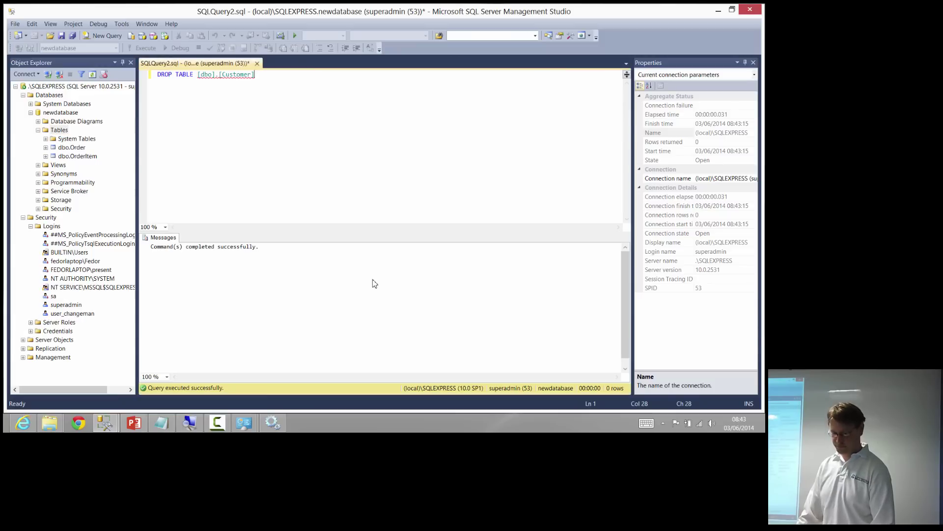
key(shift+Home)
key(Delete)
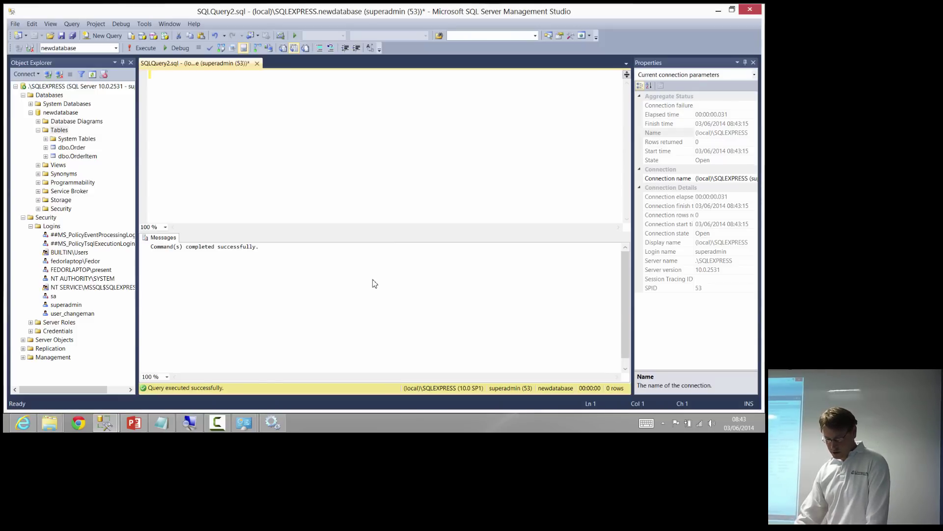
Bring the limited-login SSMS window with an empty SQLQuery1.sql on master to the front
key(super+Down)
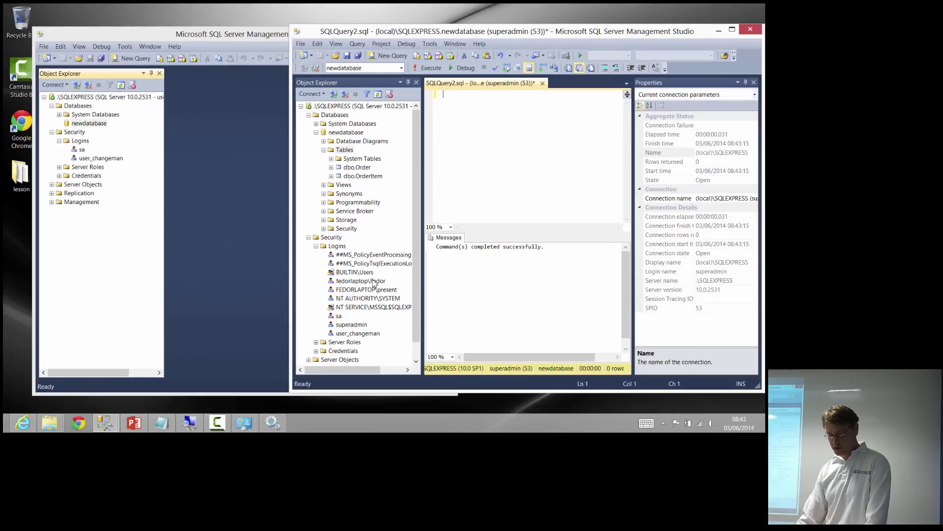
key(alt+Tab)
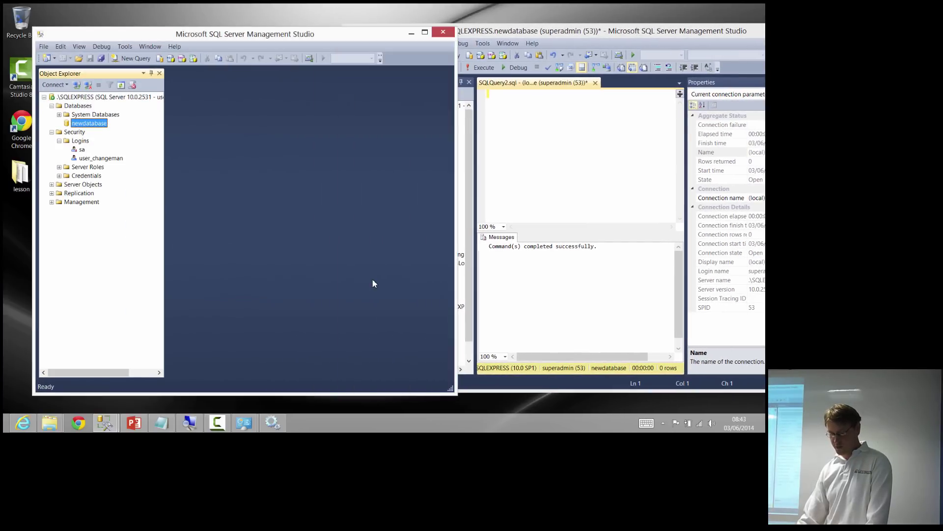
key(super+Up)
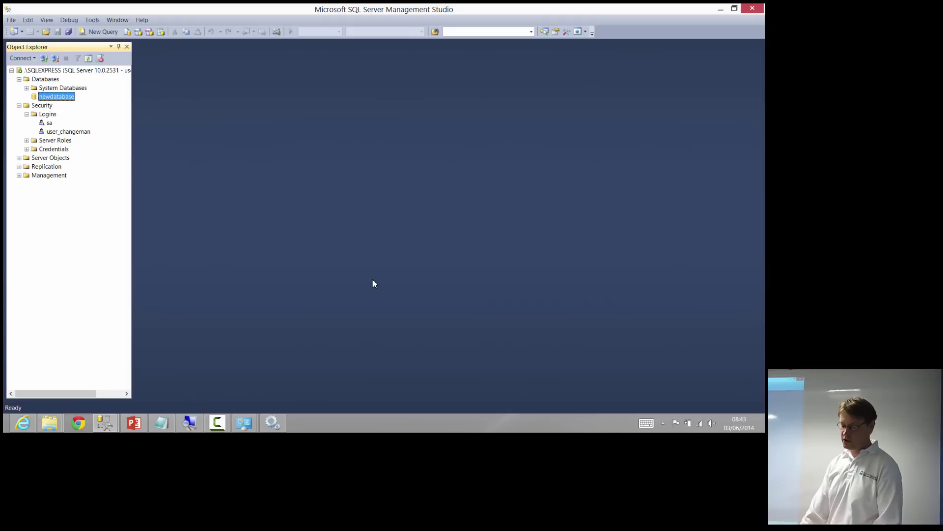
key(super+Down)
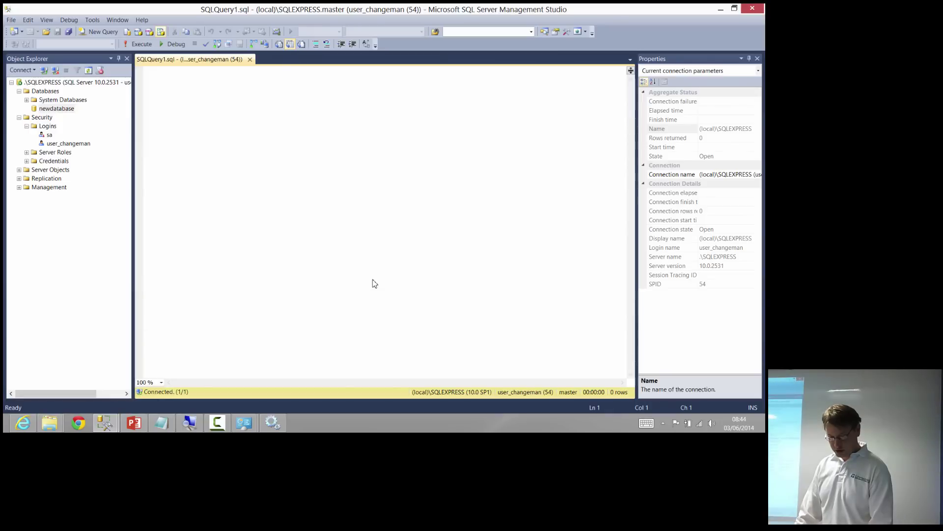
Write USE newdatabase; and GO in the limited-login query
text(SEL)
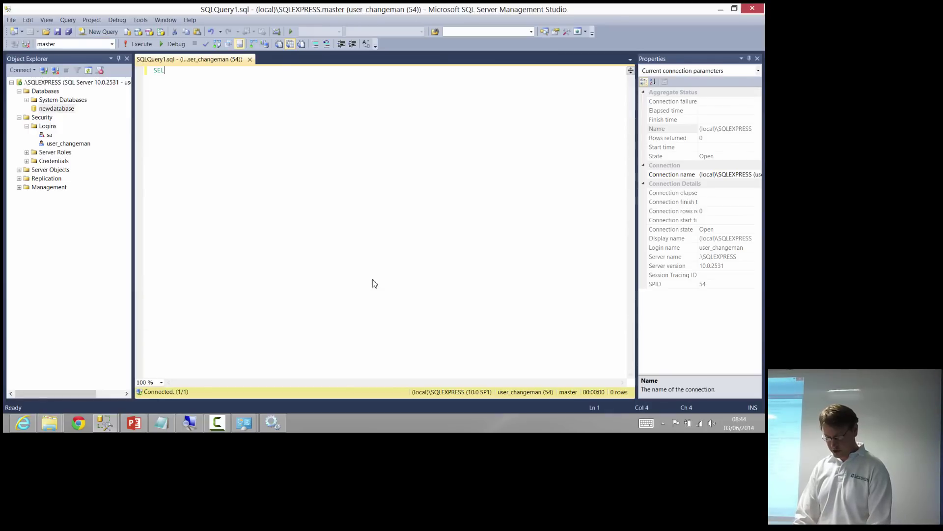
text(ECT * FROM )
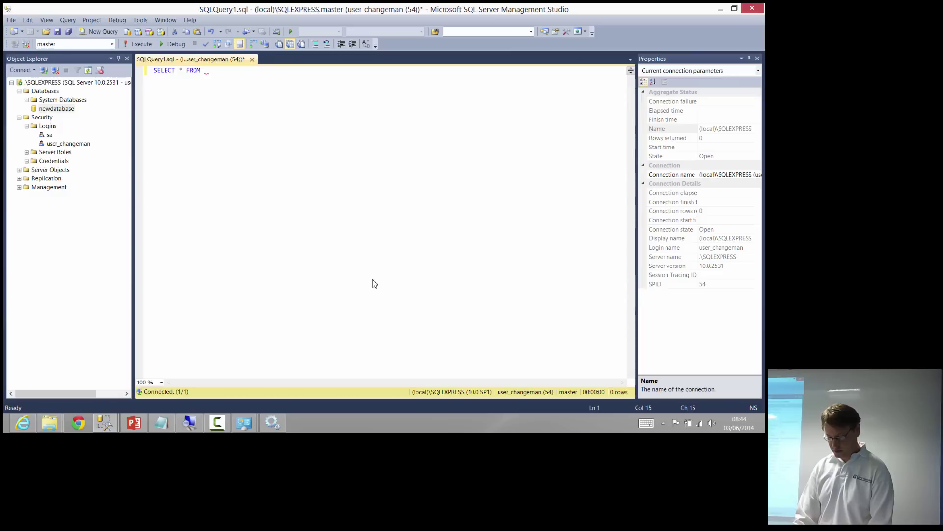
text([)
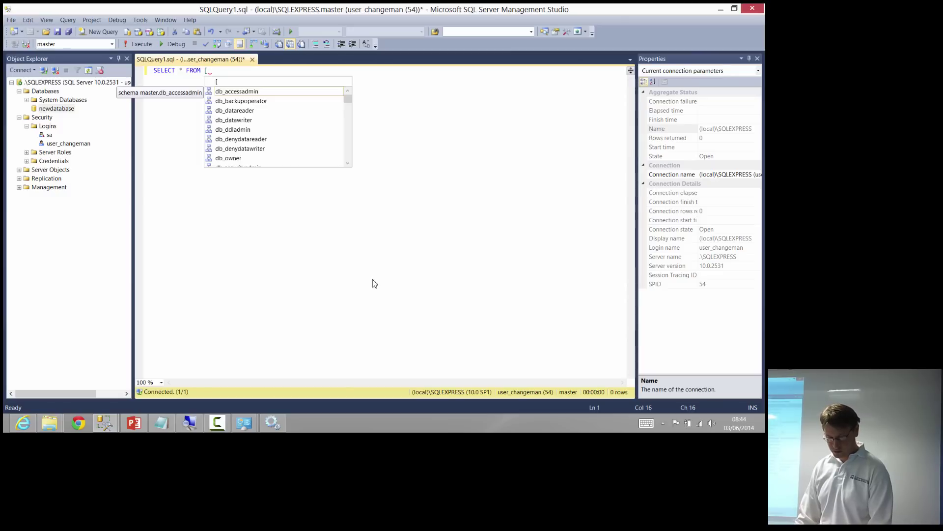
key(ctrl+u)
key(Escape)
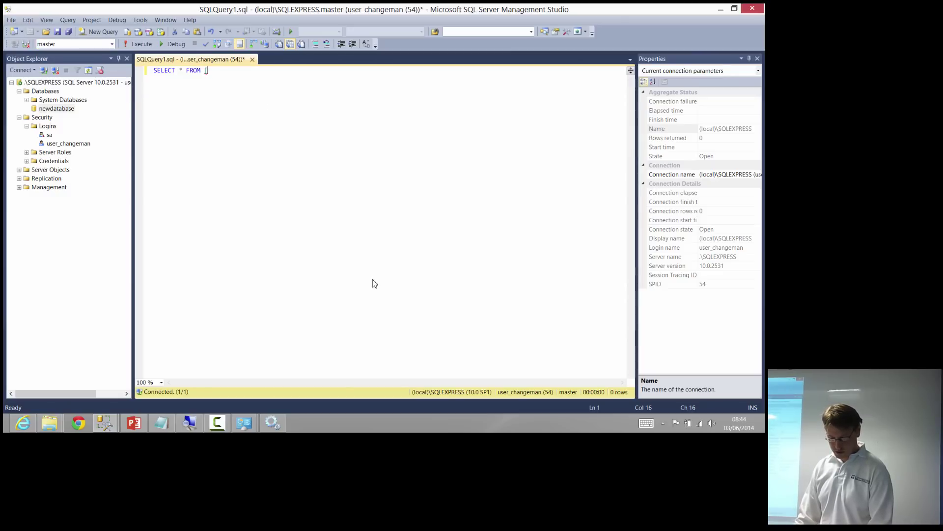
key(shift+Home)
text(USE )
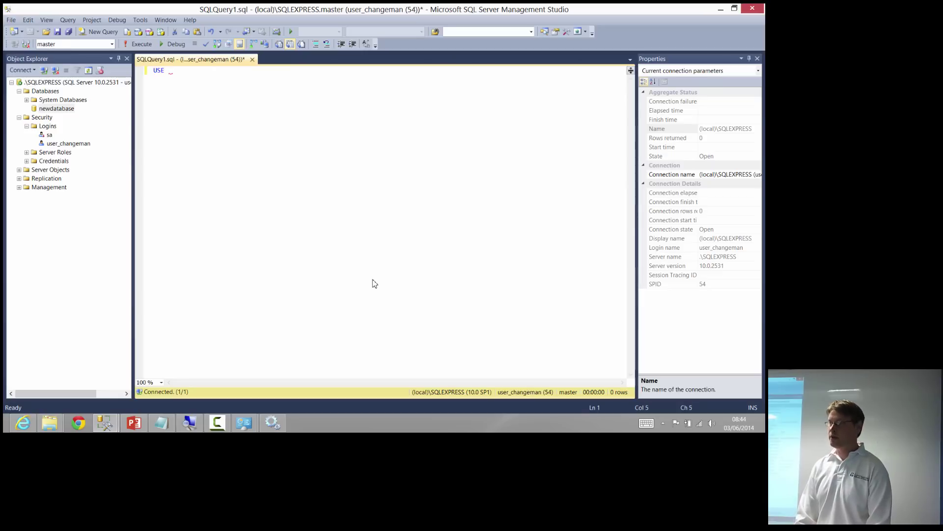
text(new)
key(Tab)
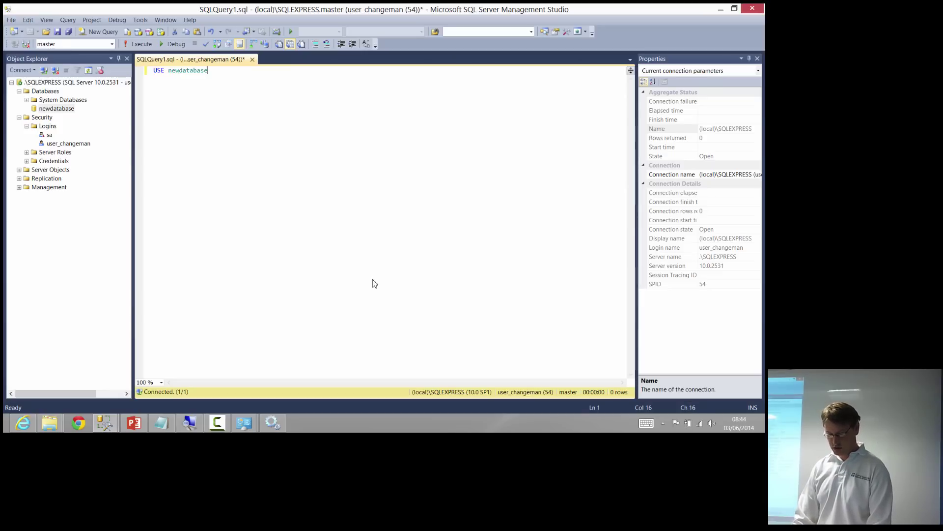
text(;)
key(Return)
text(go)
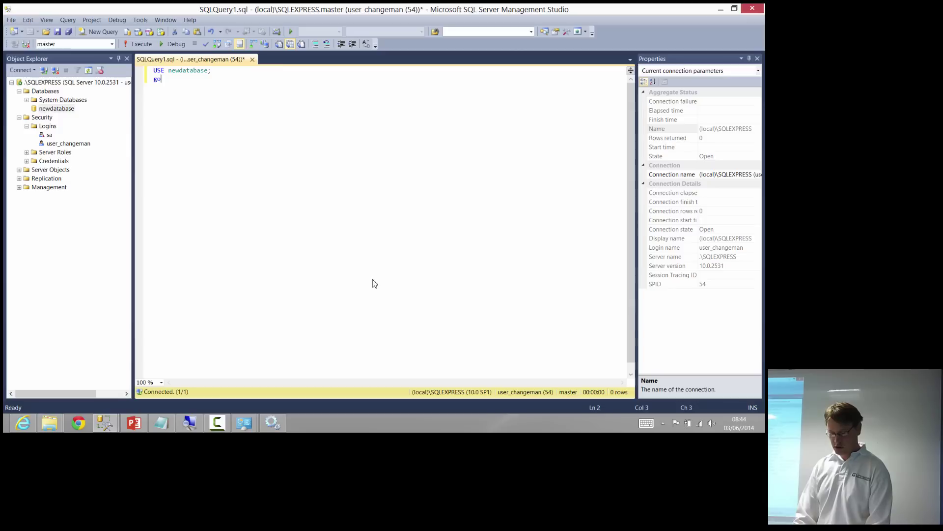
key(Return)
key(ctrl+a)
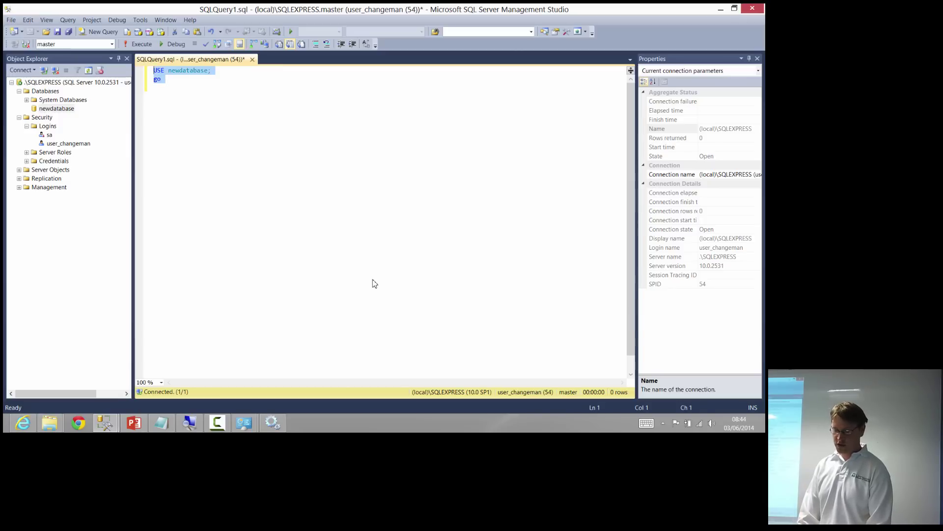
key(Right)
key(Return)
Run SELECT * FROM [Order]; as user_changeman and inspect the access-denied error
text(SELECT )
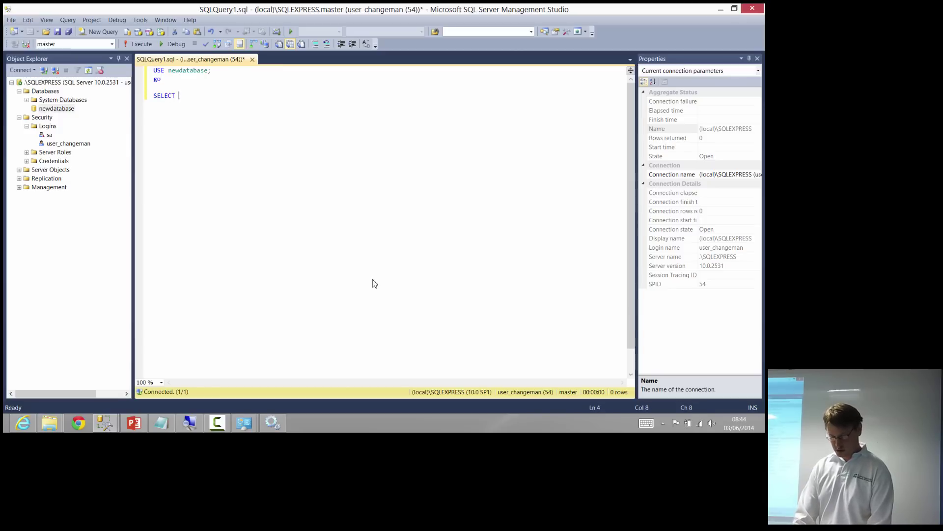
text(* FROM [Or)
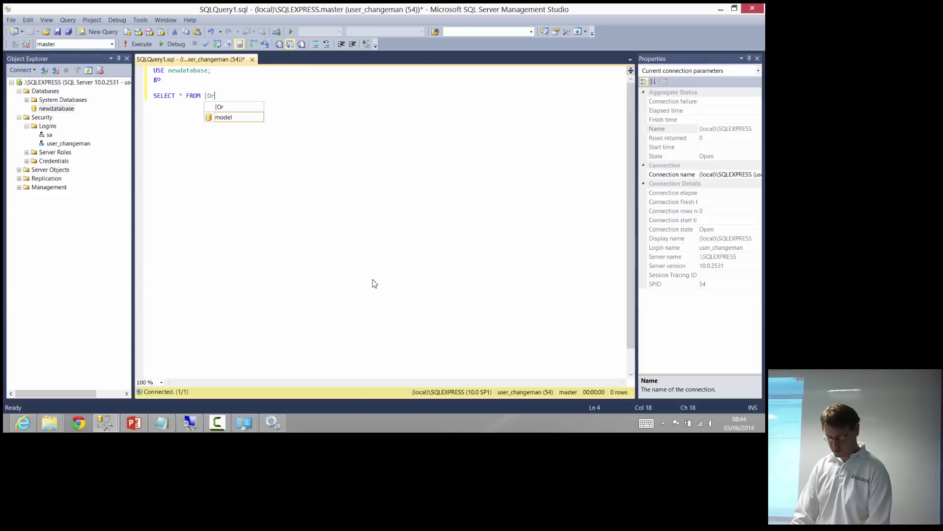
text(der];)
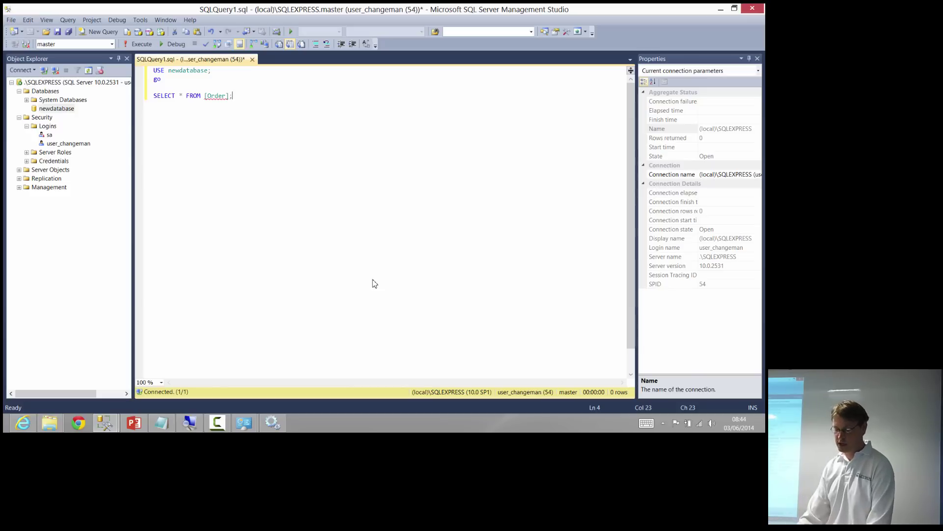
key(F5)
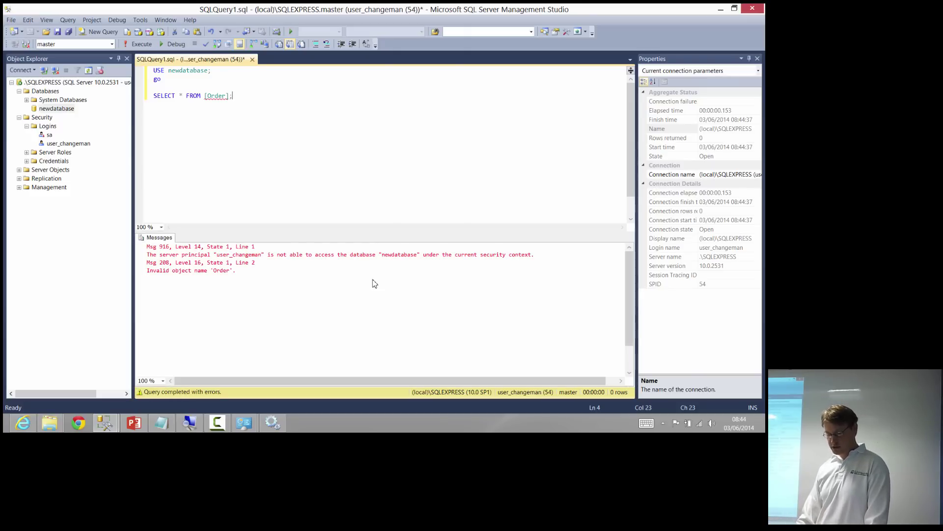
click(270, 255)
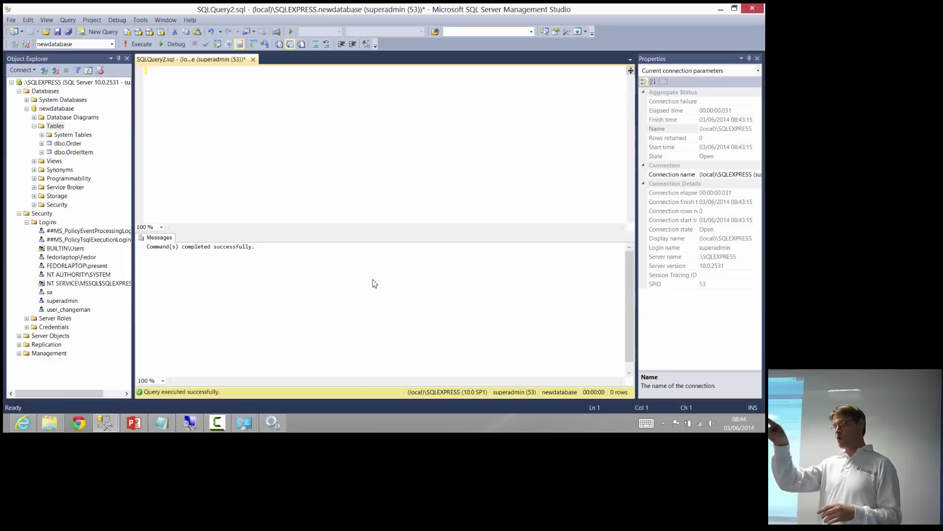
Begin the statement EXEC sp_addrolemember 'db_datareader', in the superadmin query
text(sel)
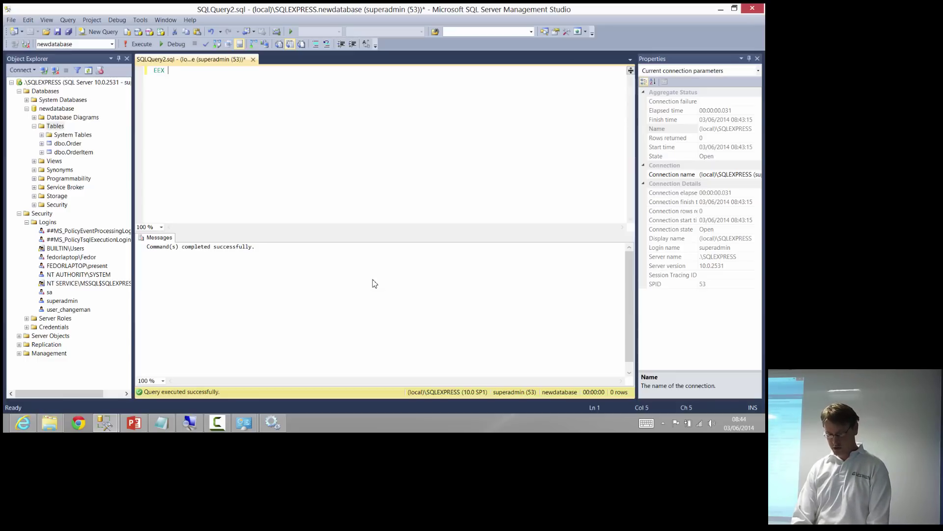
key(BackSpace)
key(BackSpace)
key(BackSpace)
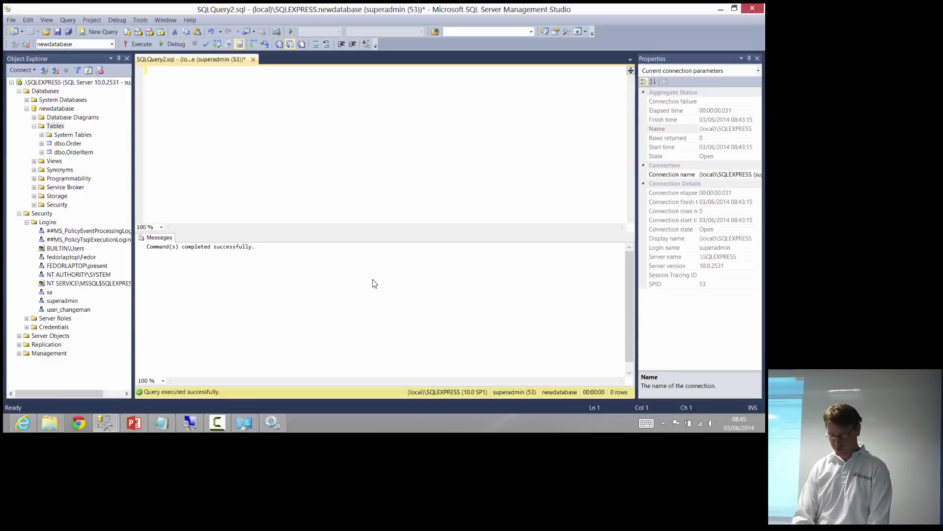
text(EXEC)
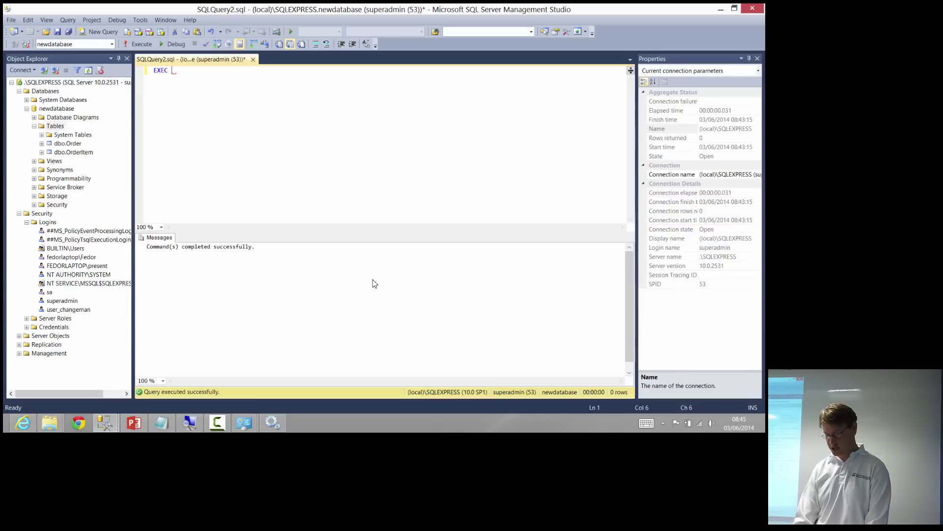
text(sp_)
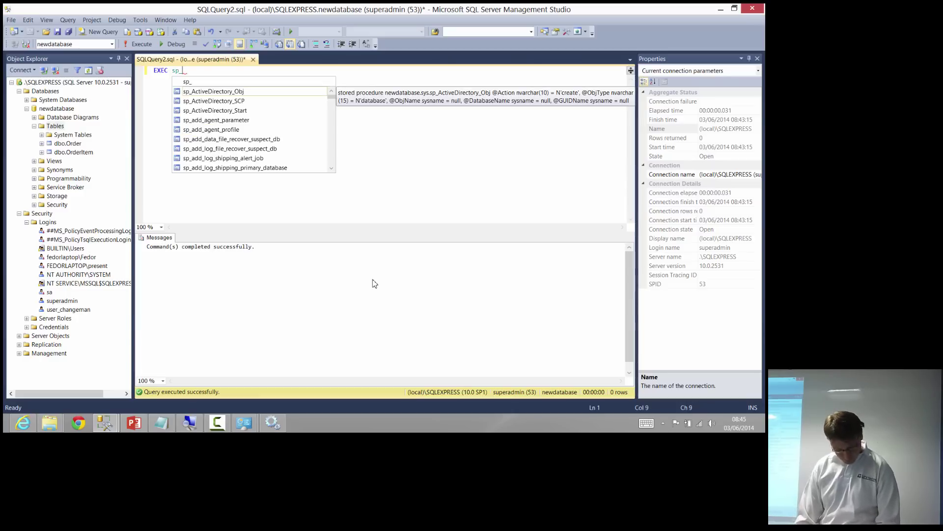
key(ctrl+shift+Left)
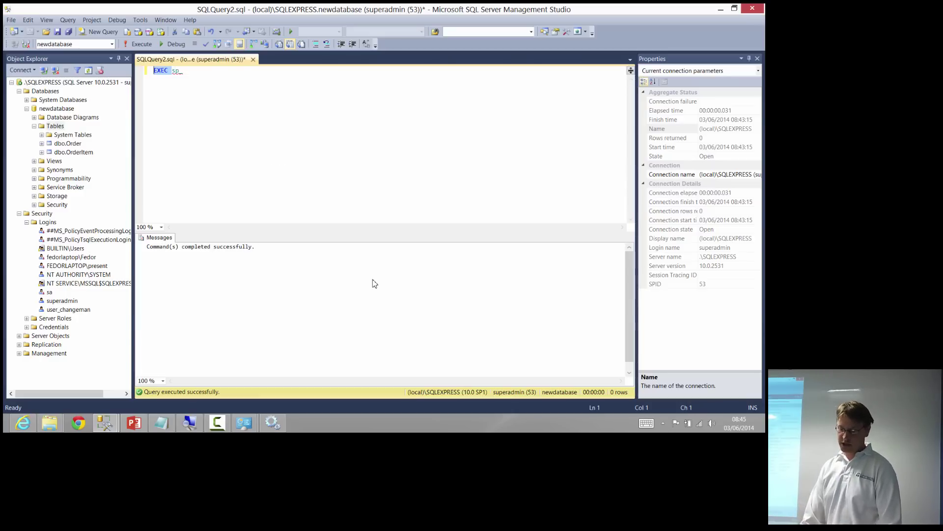
key(Right)
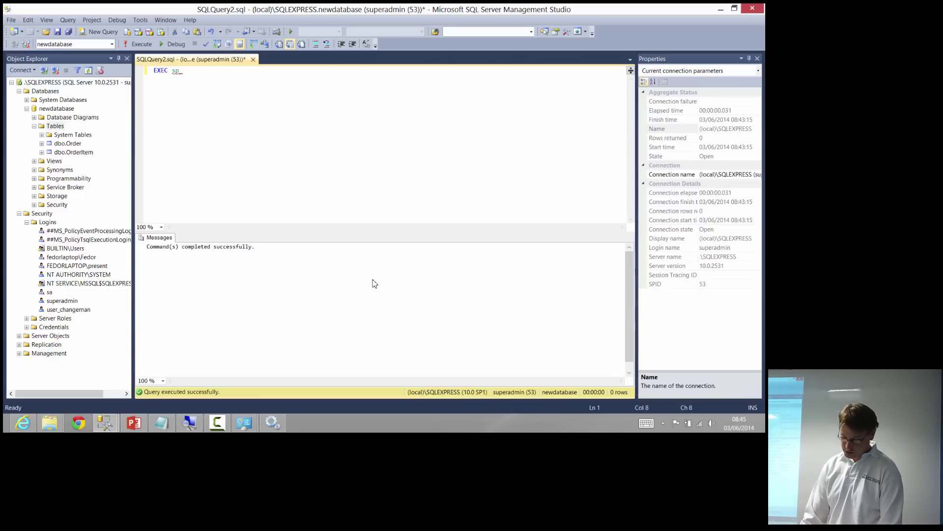
text(_)
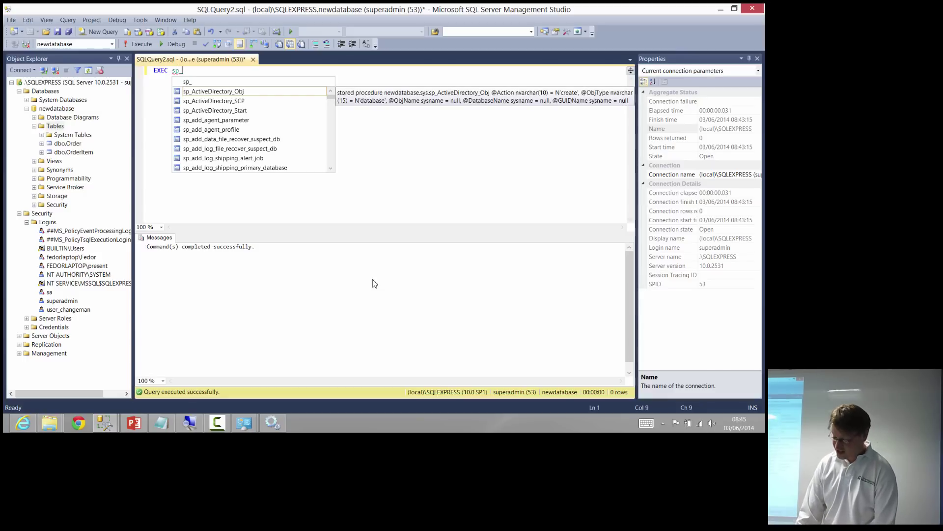
text(addrole)
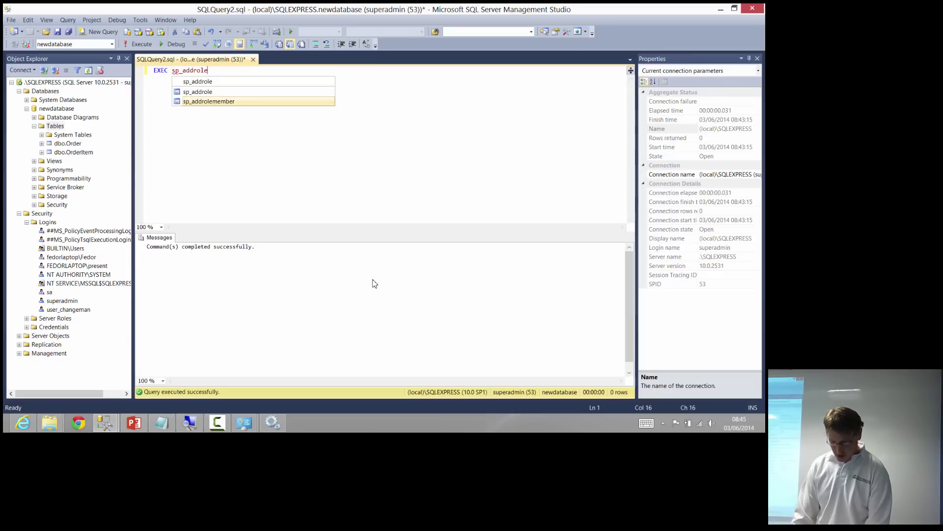
text(member ')
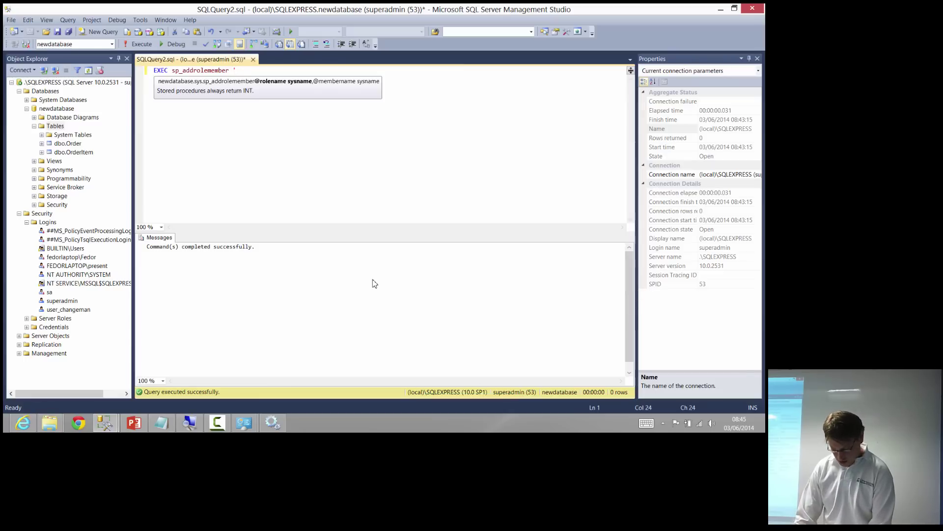
text(db_r)
key(BackSpace)
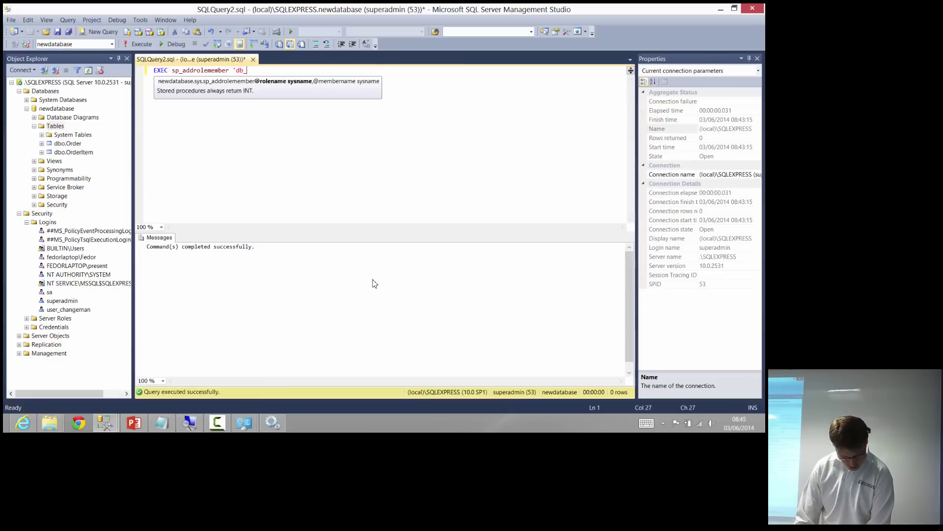
text(datareade)
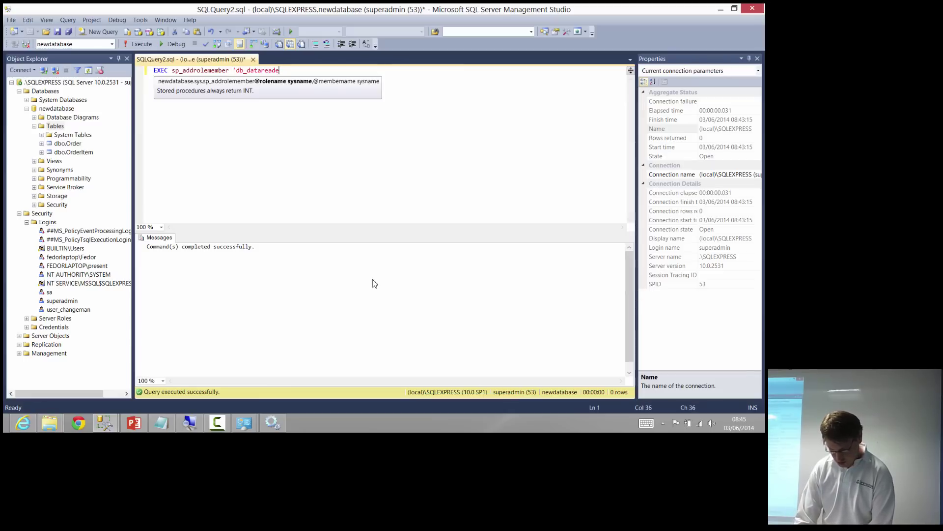
text(r',)
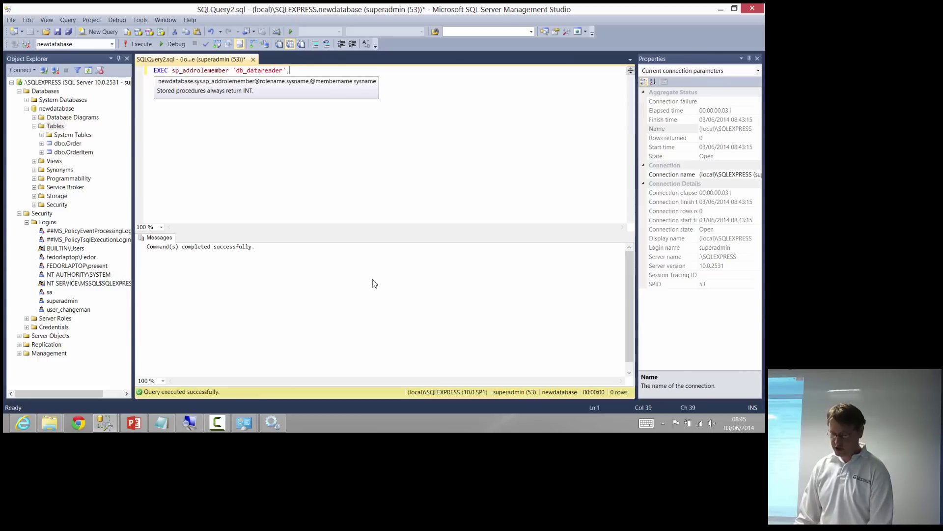
Add 'user_changeman' as the member and run it, which fails because the user doesn't exist
key(ctrl+Left)
key(ctrl+Left)
key(ctrl+shift+Right)
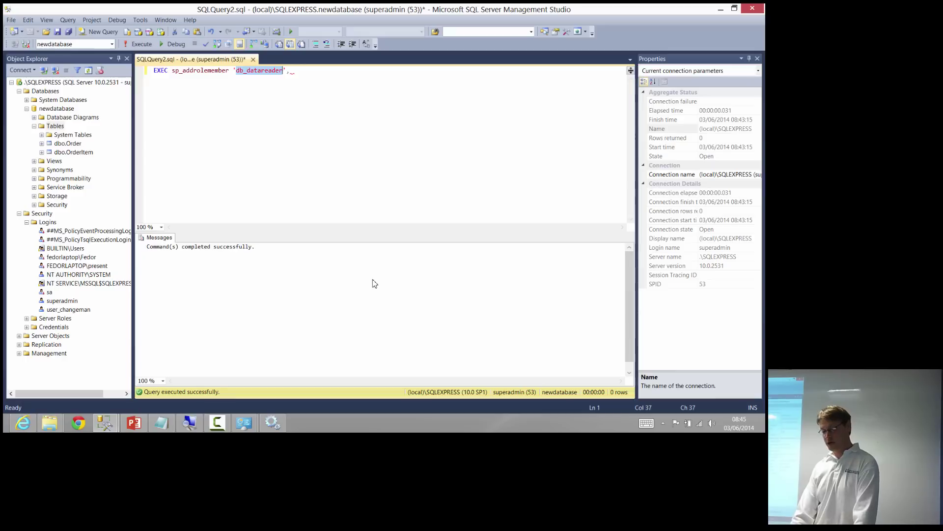
key(End)
text(')
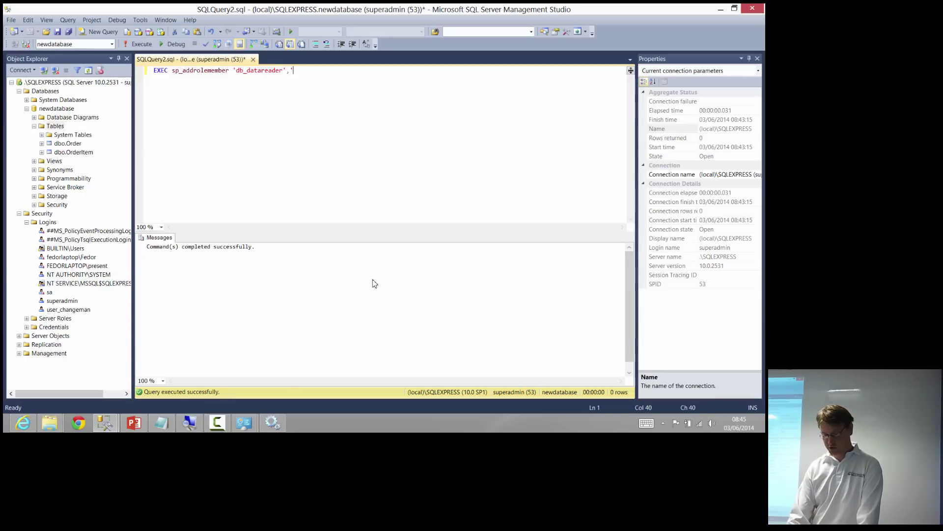
text(user_changeman')
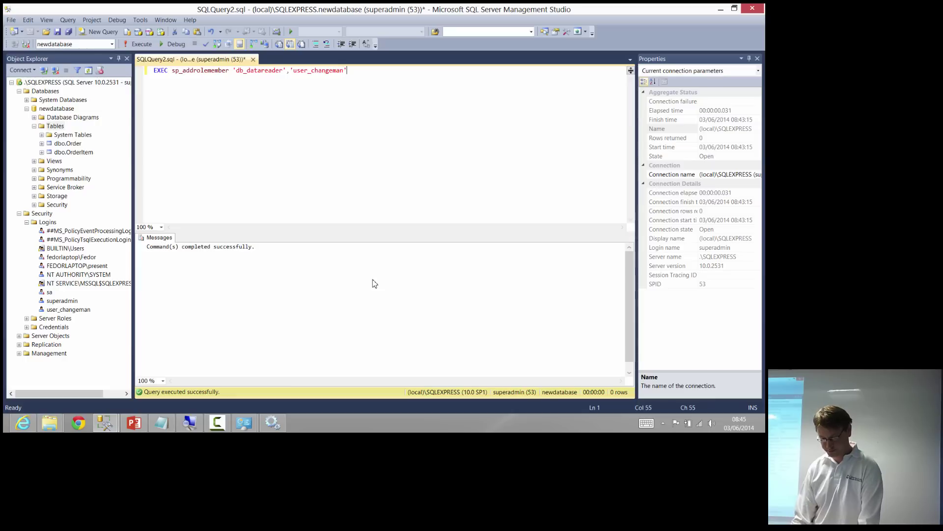
key(F5)
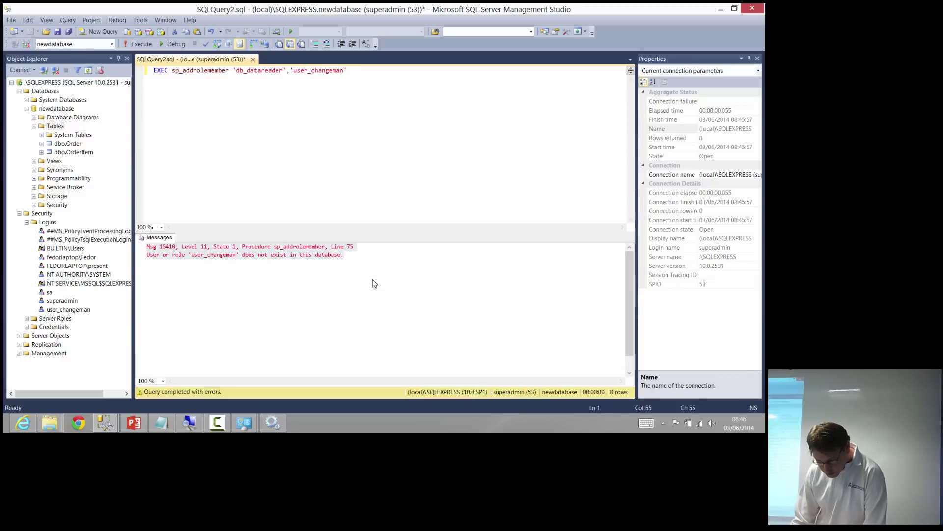
Fix the spelling of user_changeman in sp_addrolemember and rerun it, getting the user-not-exist error
key(Left)
key(Left)
key(Left)
key(Left)
key(BackSpace)
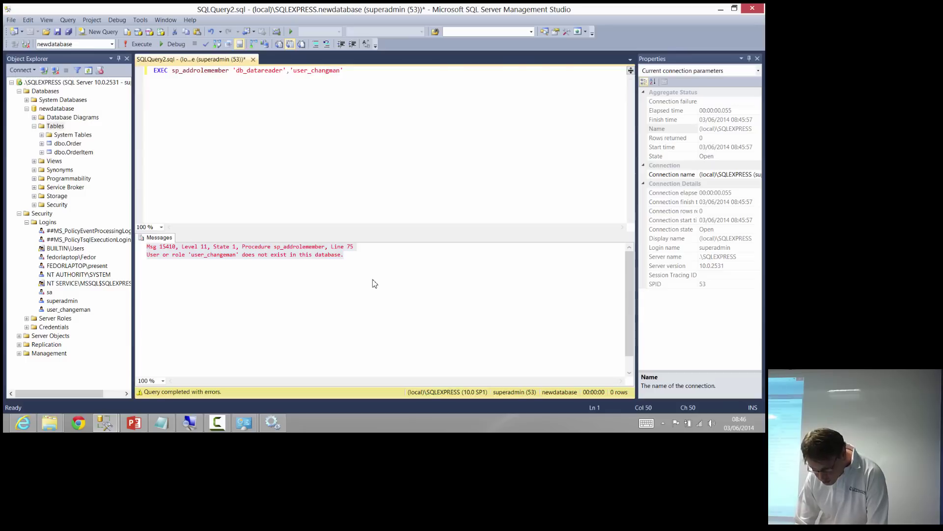
key(Left)
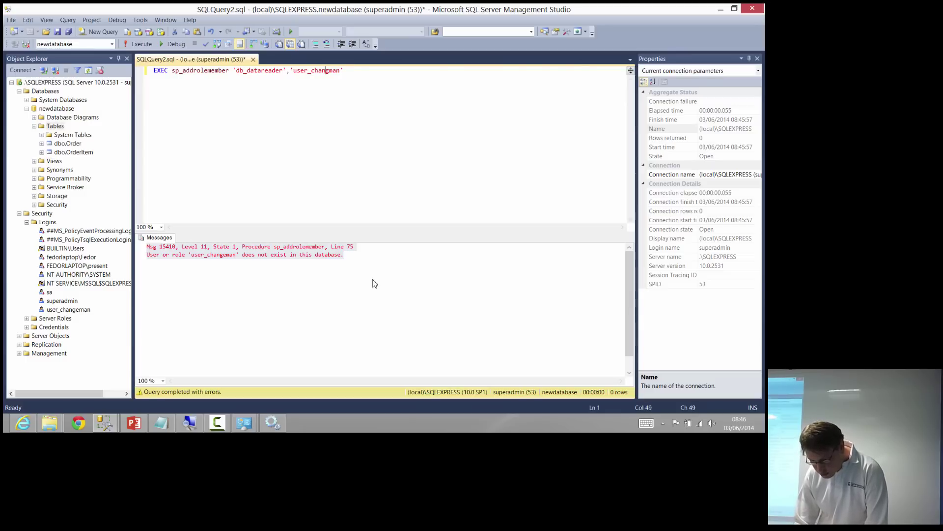
key(Right)
text(e)
key(F5)
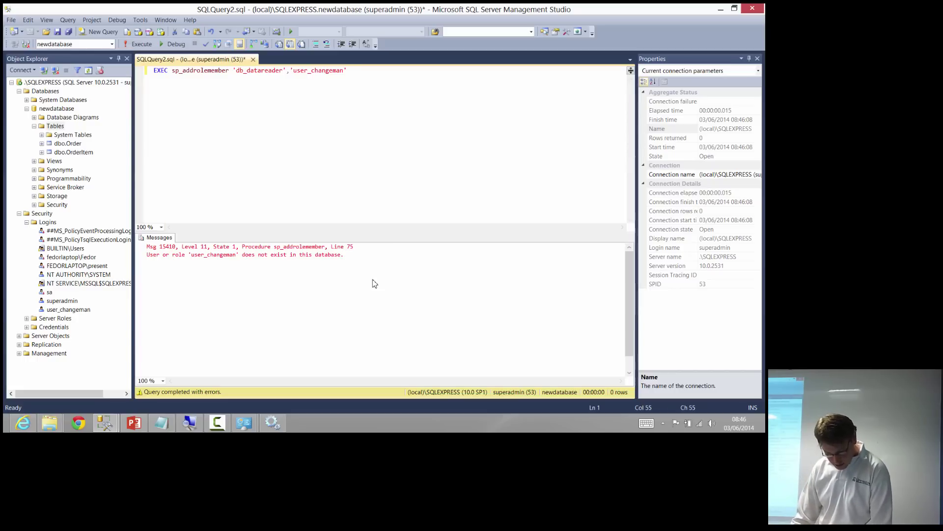
Check the exact user_changeman login name in Object Explorer and rerun the statement, which fails again
click(69, 310)
key(Menu)
key(Up)
key(Up)
key(Up)
key(Up)
key(Return)
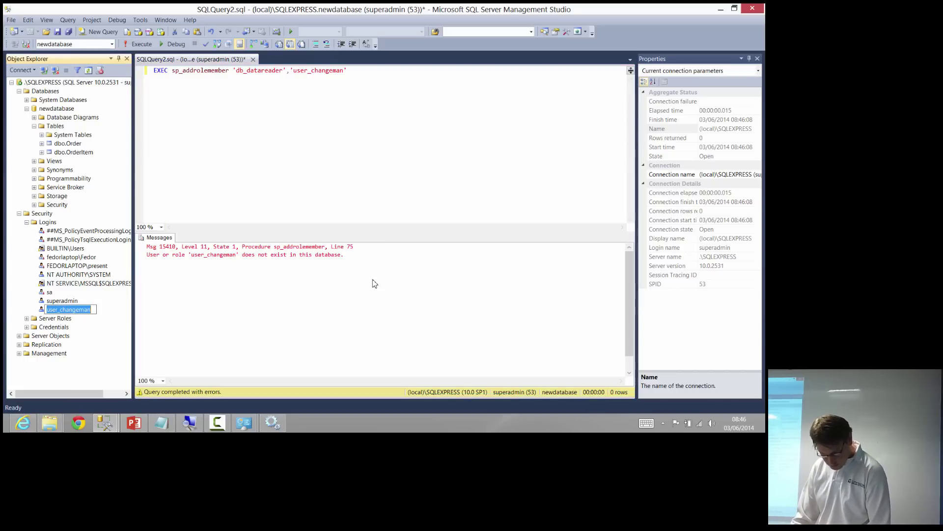
double_click(316, 70)
click(299, 71)
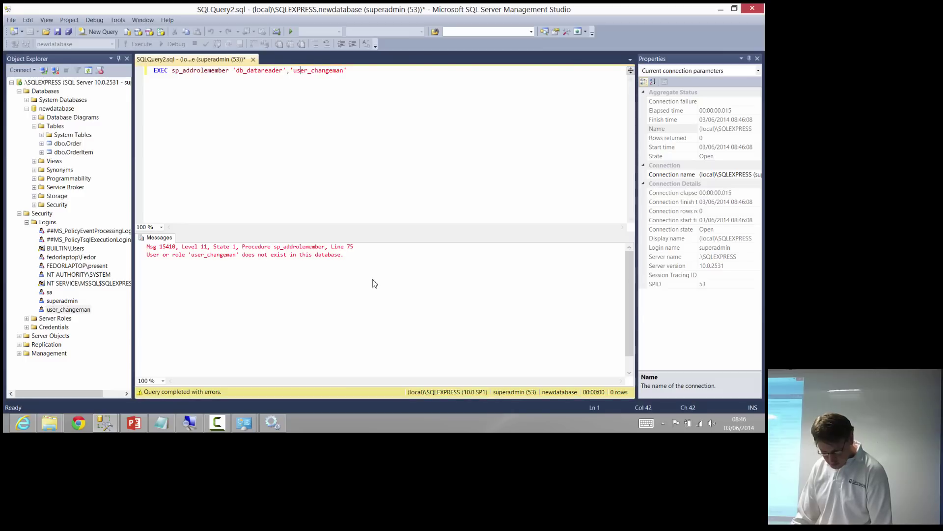
key(F5)
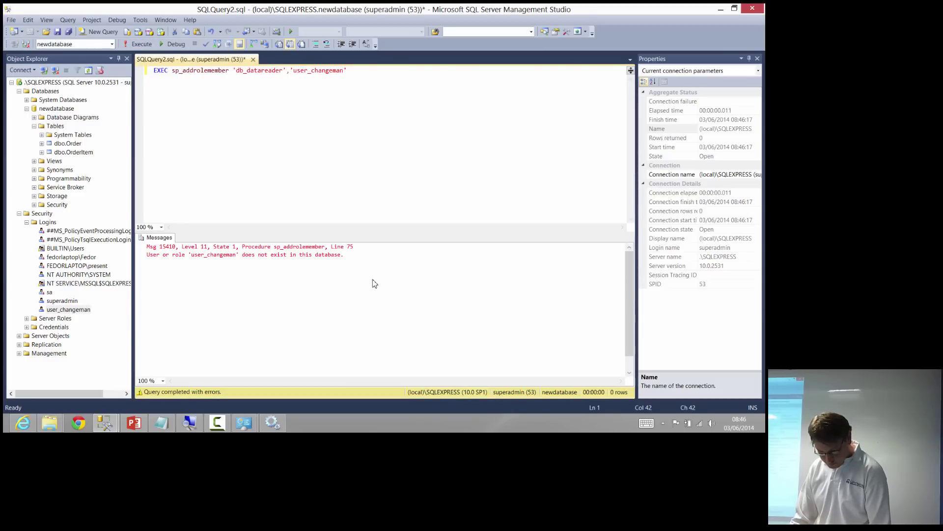
key(Home)
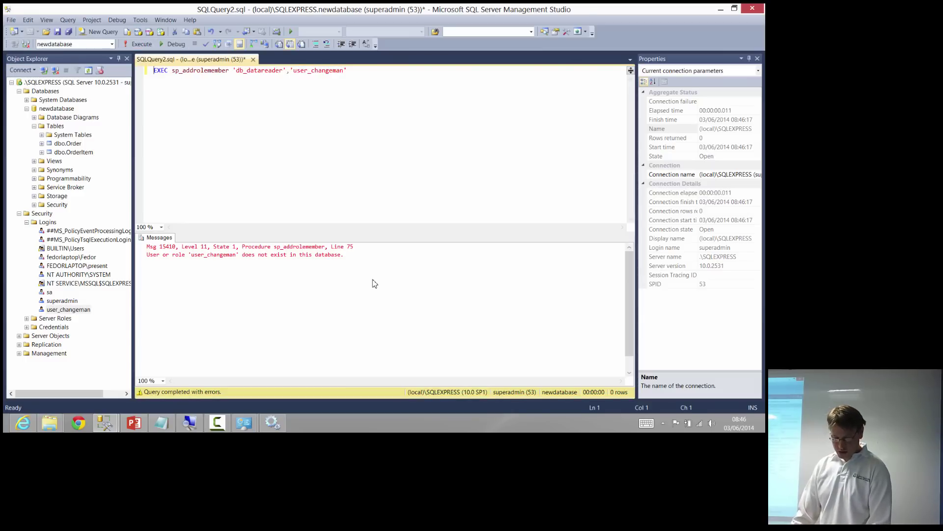
key(super+4)
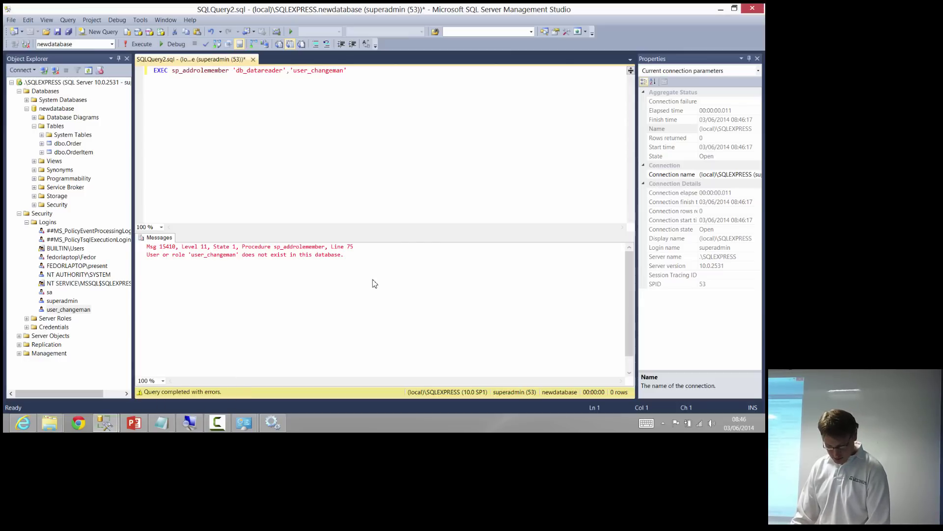
Expand newdatabase > Security > Users and choose New User from the Users folder's menu
double_click(55, 126)
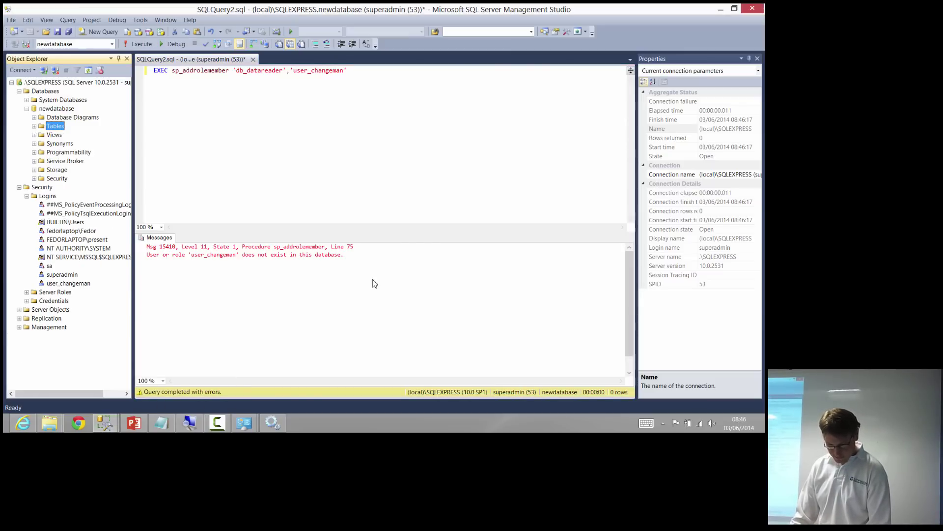
double_click(57, 178)
double_click(61, 187)
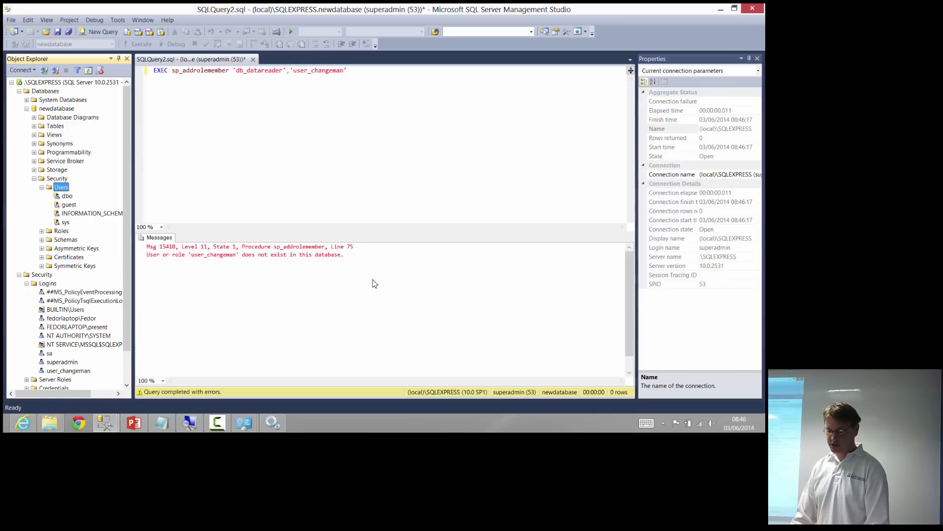
click(68, 371)
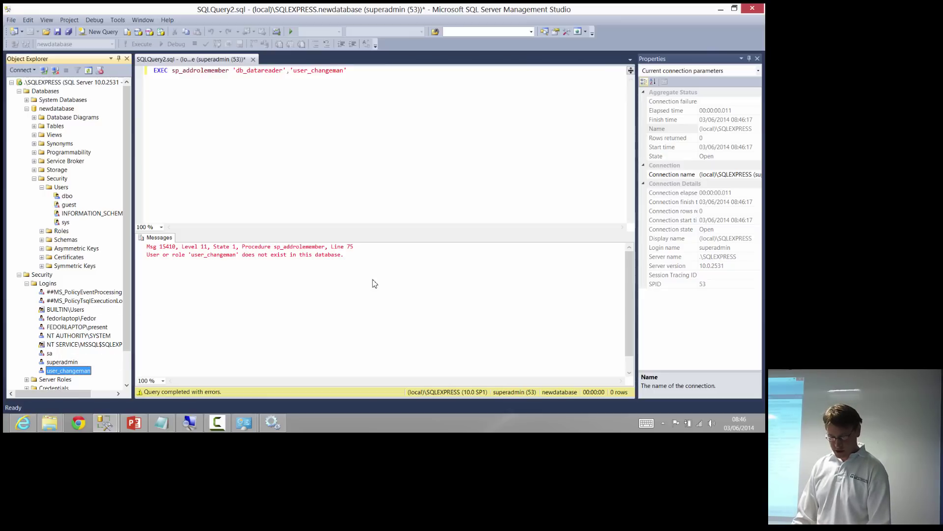
key(n)
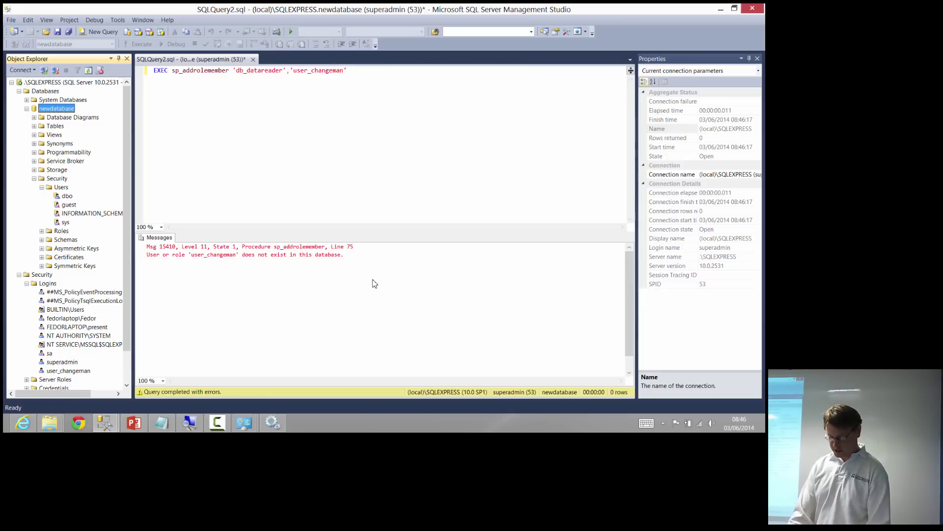
key(super+plus)
key(super+plus)
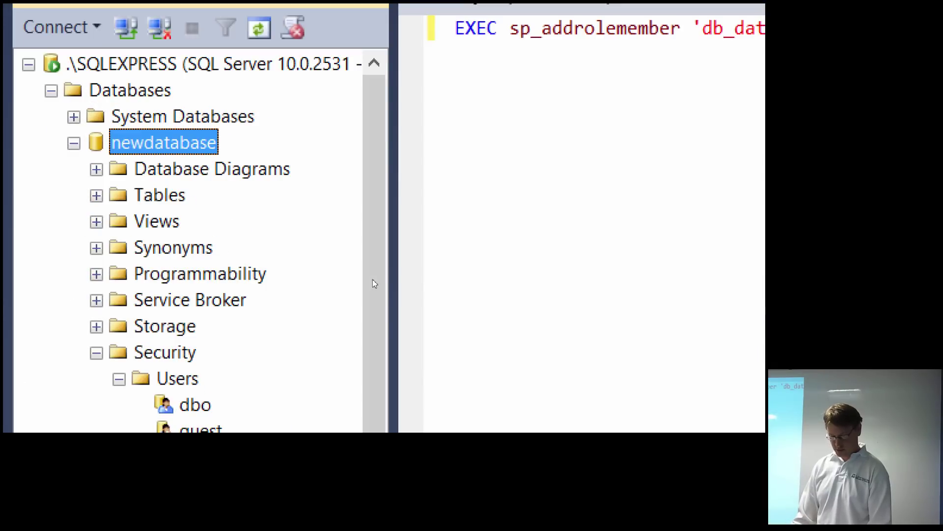
right_click(190, 347)
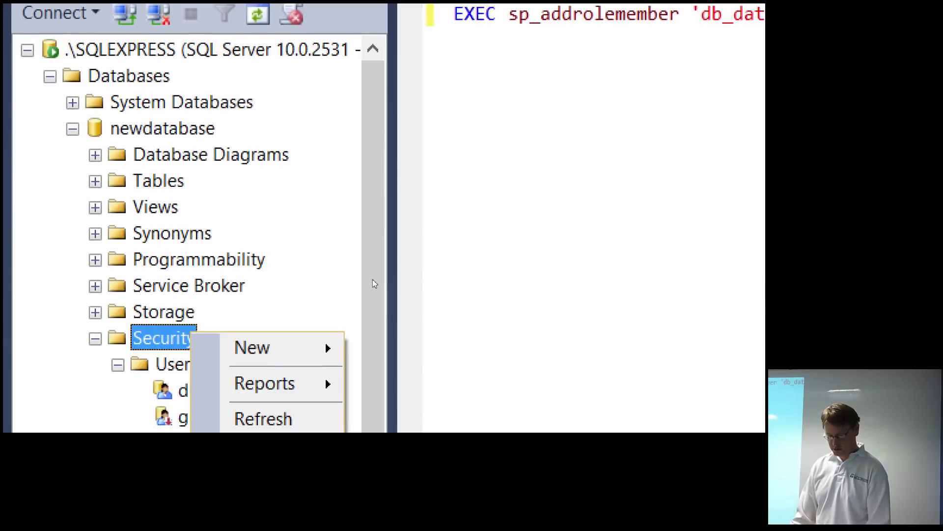
right_click(181, 366)
key(Down)
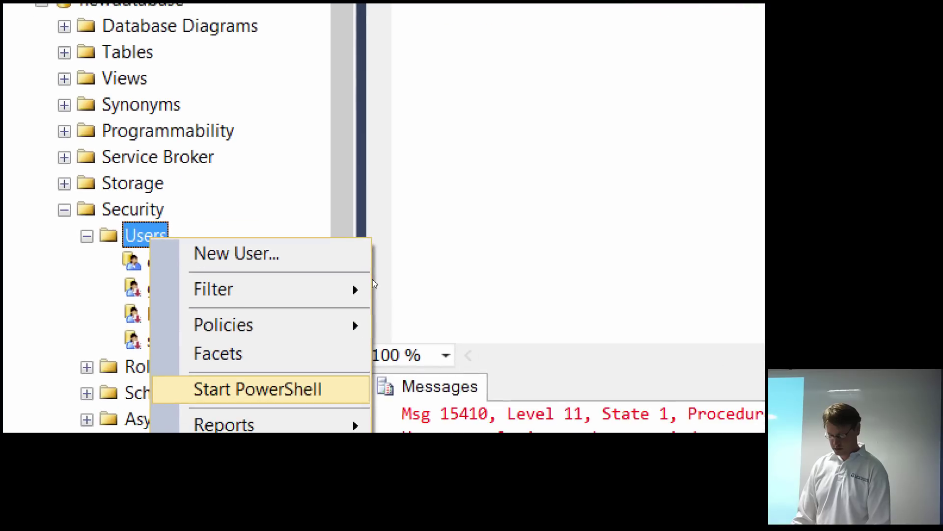
click(237, 253)
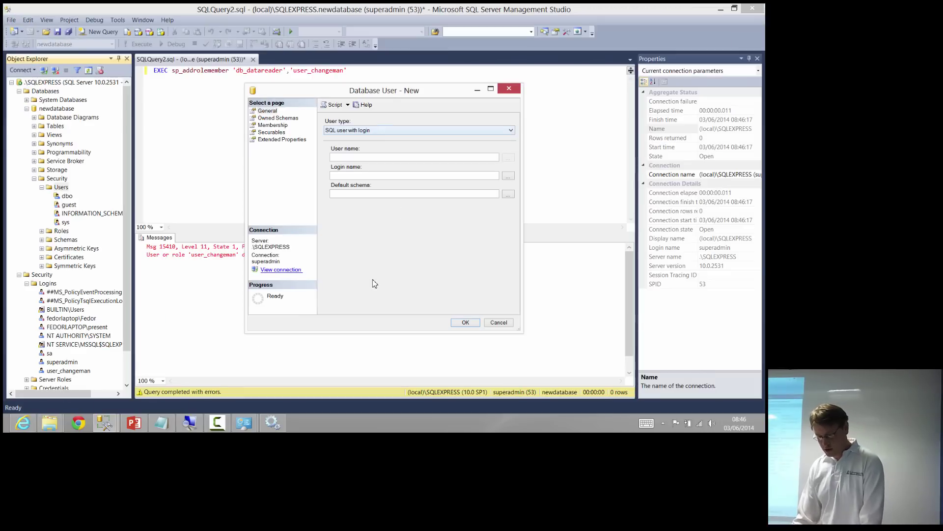
Create database user user_changeman mapped to the user_changeman login and confirm with OK
text(user_)
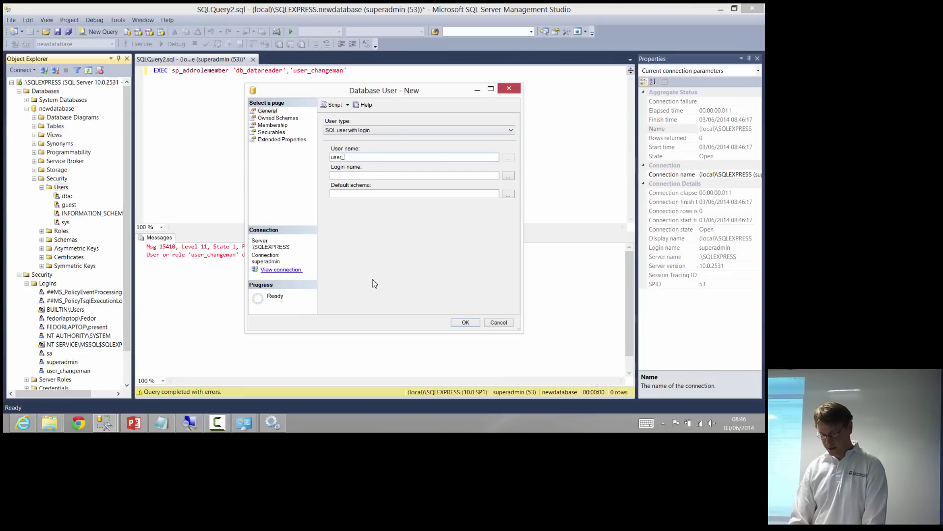
text(changeman)
key(ctrl+a)
key(ctrl+c)
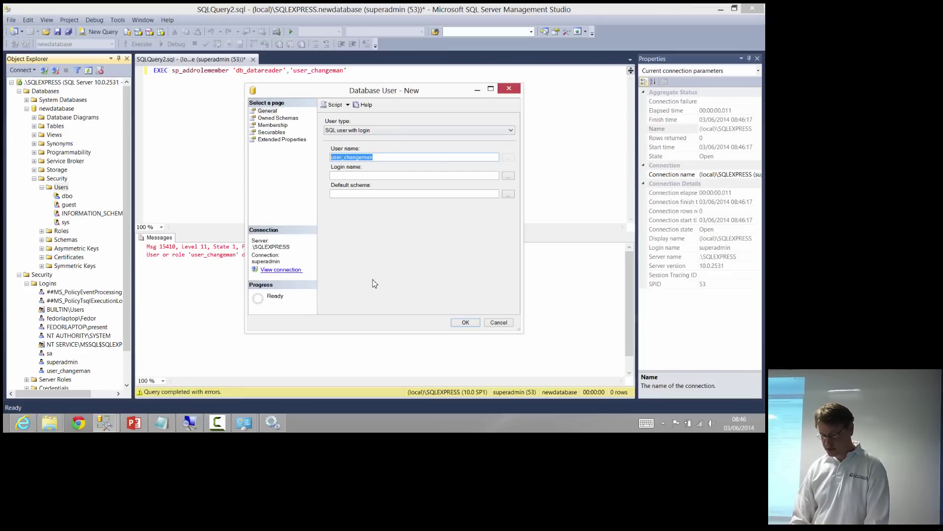
key(Tab)
key(ctrl+v)
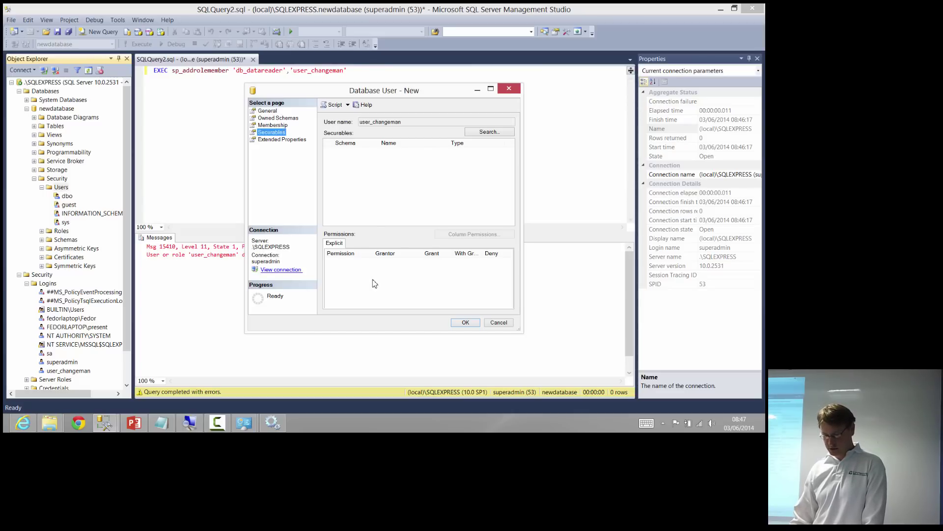
key(Up)
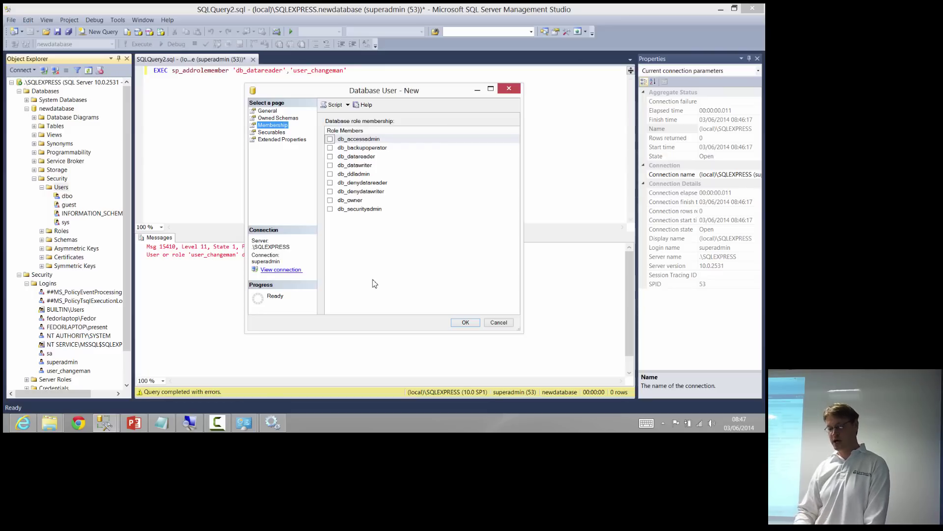
key(Return)
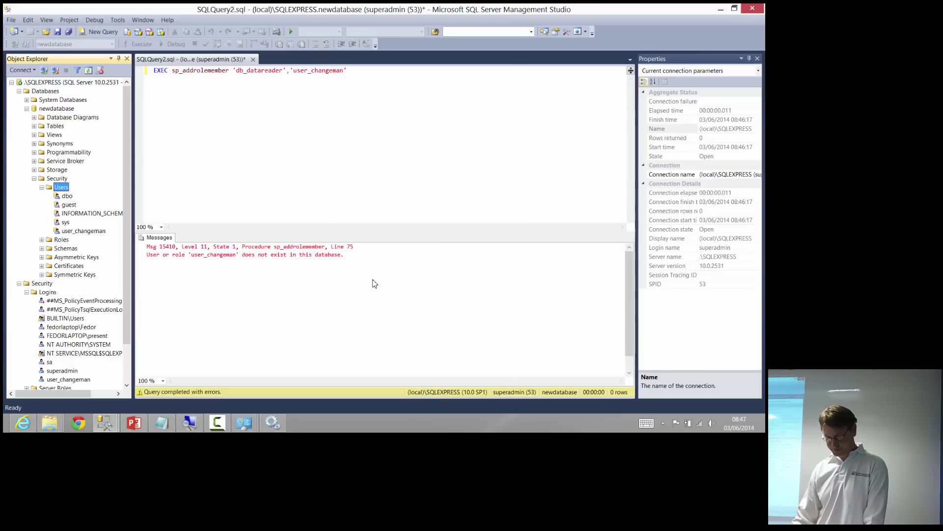
Rerun EXEC sp_addrolemember 'db_datareader','user_changeman', which now completes successfully
click(375, 283)
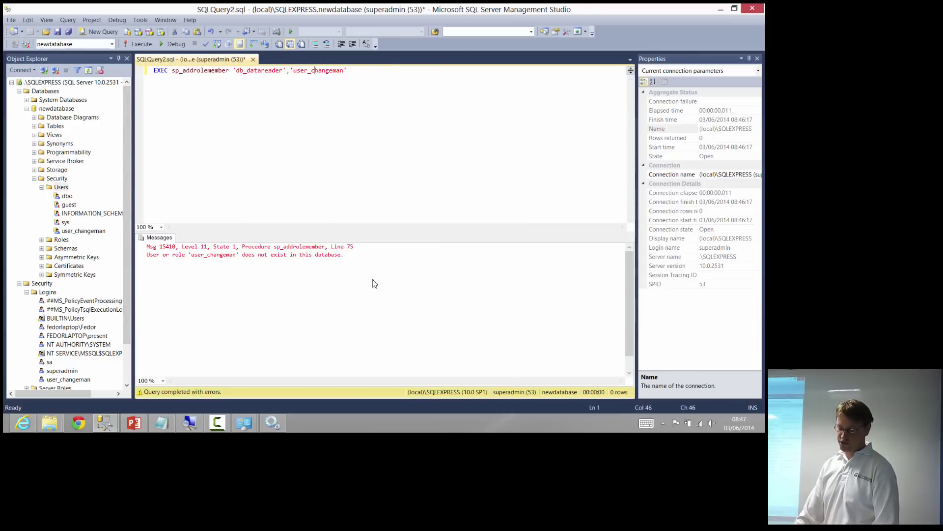
key(F5)
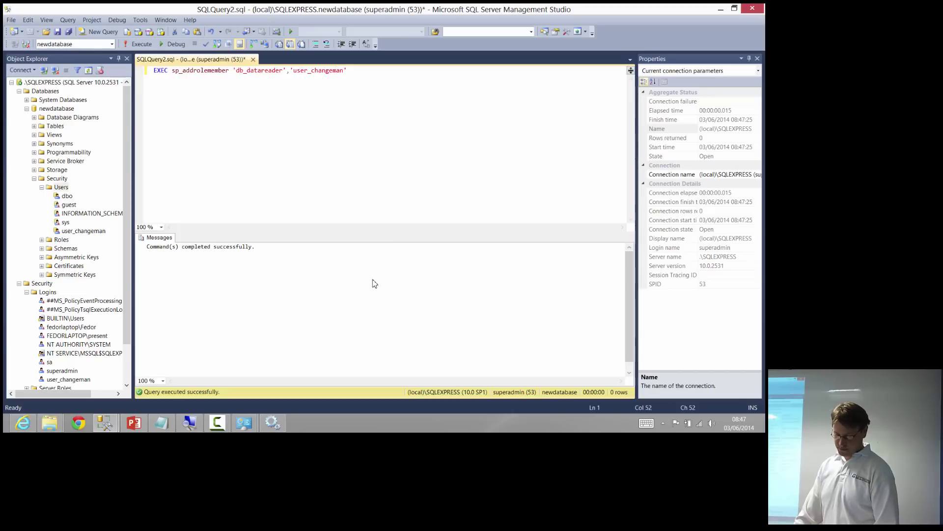
click(375, 283)
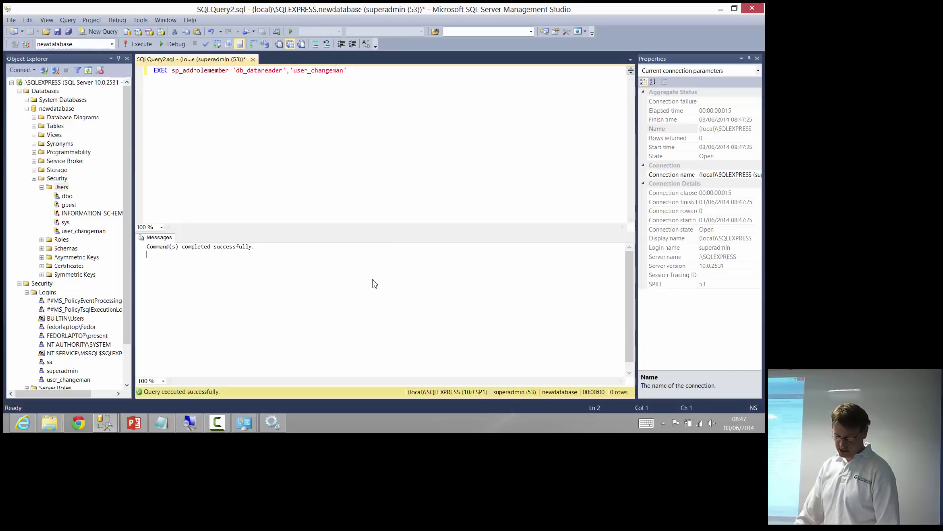
key(ctrl+a)
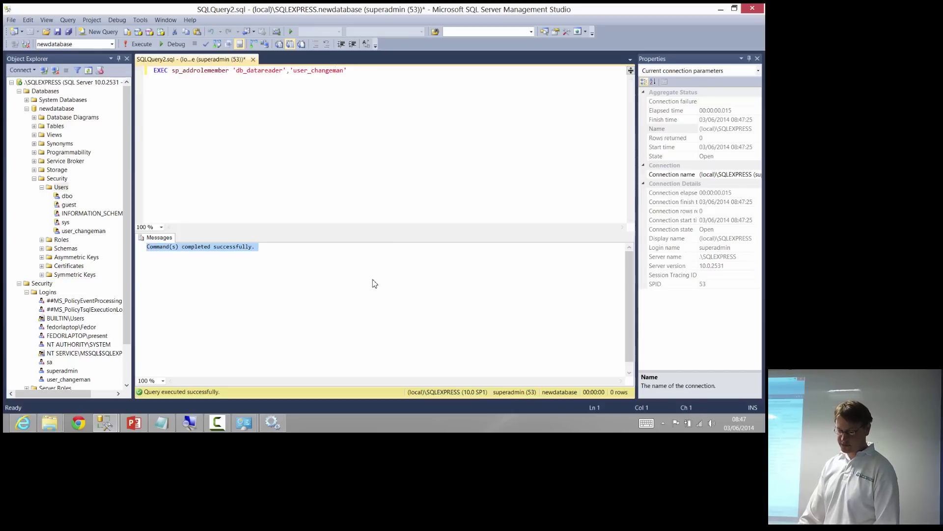
key(F6)
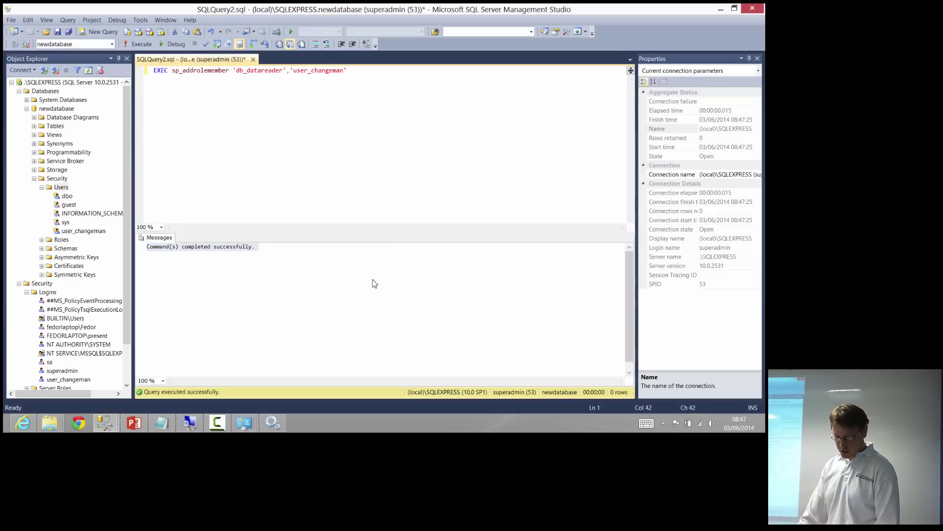
key(alt+Tab)
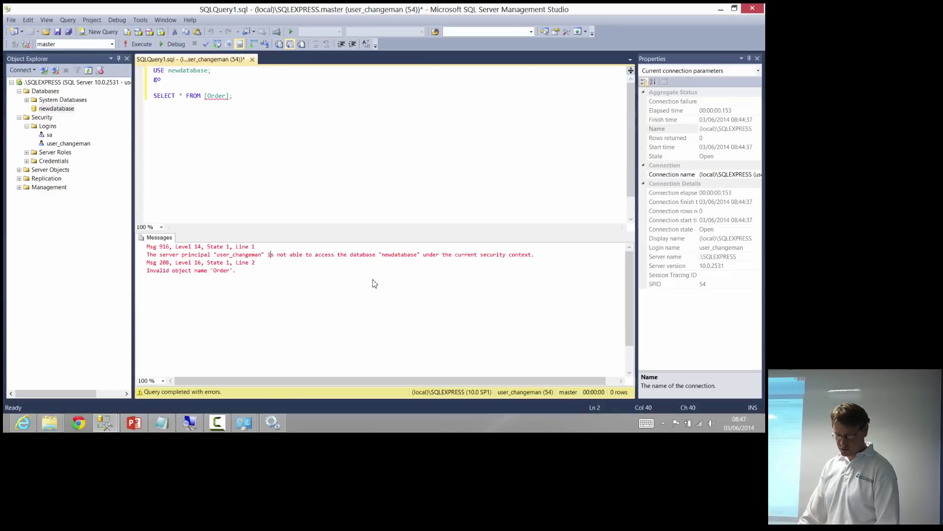
As user_changeman, rerun SELECT * FROM [Order] returning Fedor and Peter, then reach dbo.Order's Edit Top 200 Rows
key(F6)
key(F5)
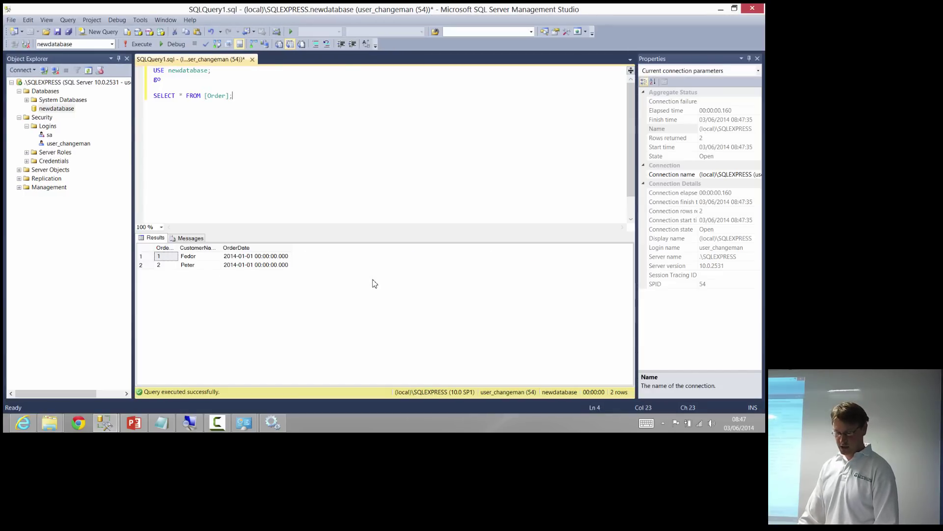
key(F8)
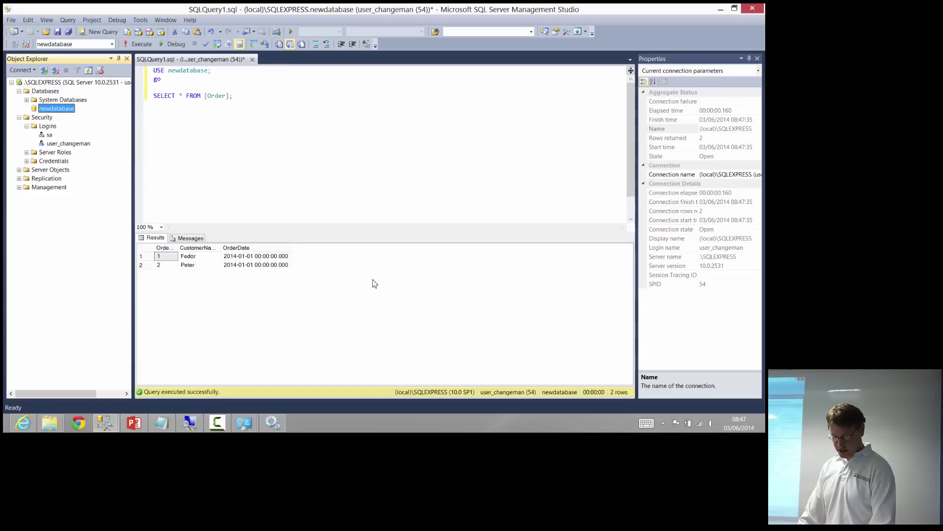
key(Right)
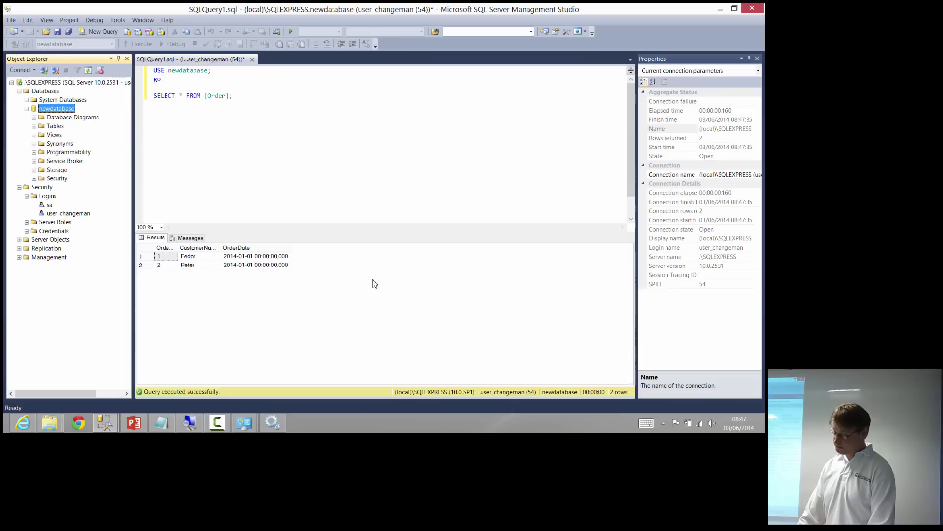
key(Down)
key(Down)
key(Right)
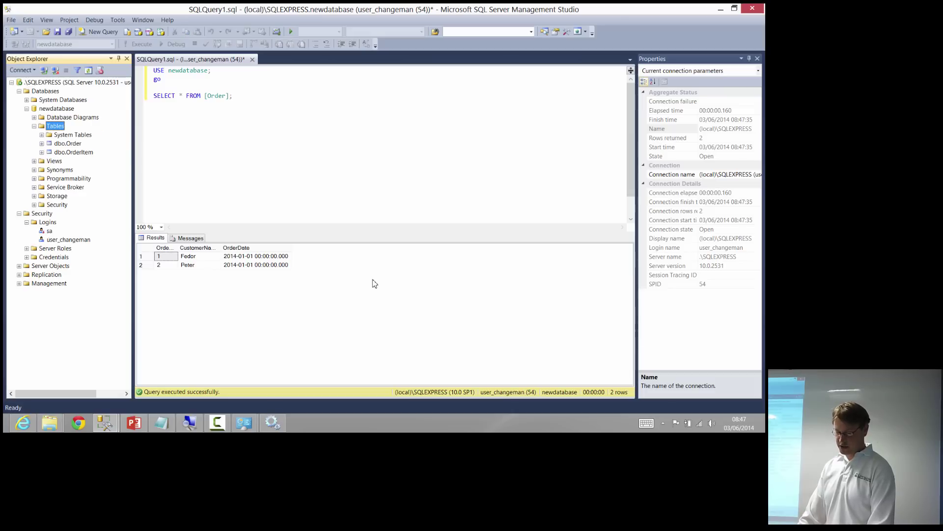
key(Down)
key(Down)
key(shift+F10)
key(Down)
key(Down)
key(Down)
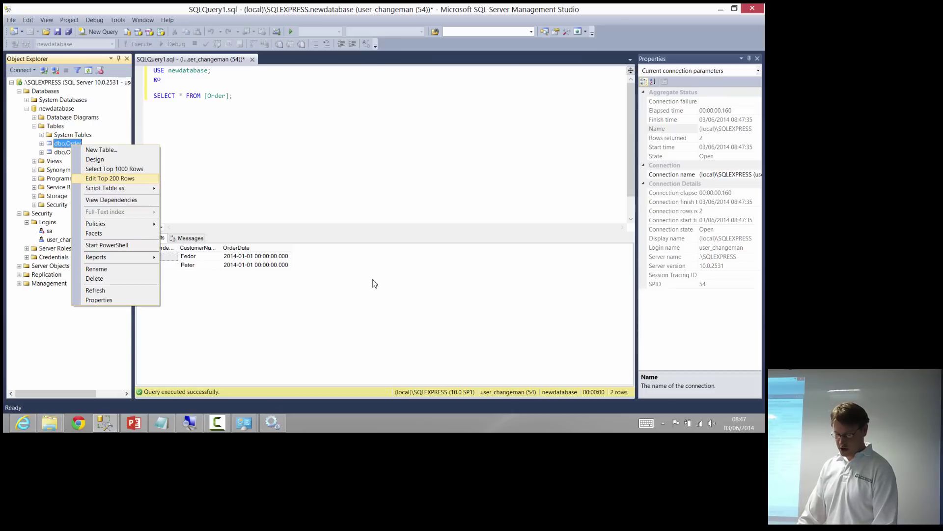
Add Order row 3 with CustomerName dgdg and OrderDate 2014-01-01 in the edit grid
key(Escape)
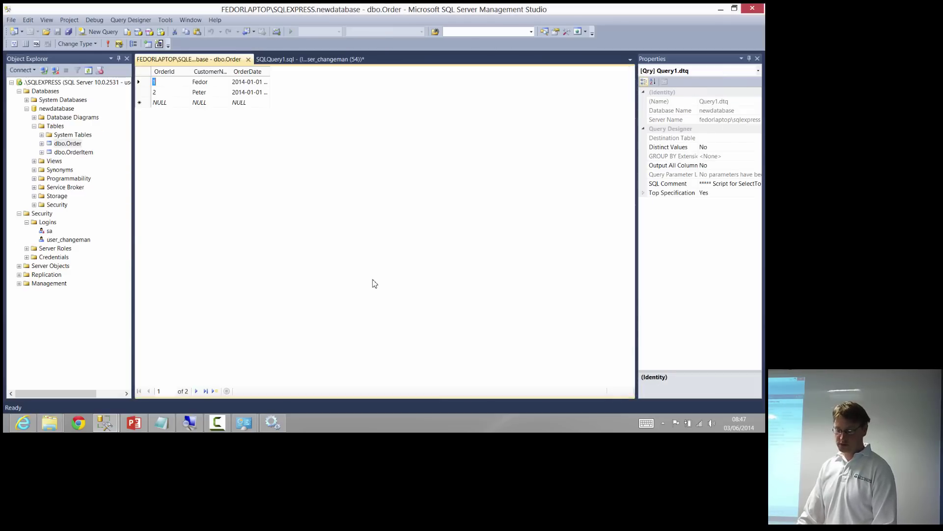
text(3)
key(Tab)
key(shift+Tab)
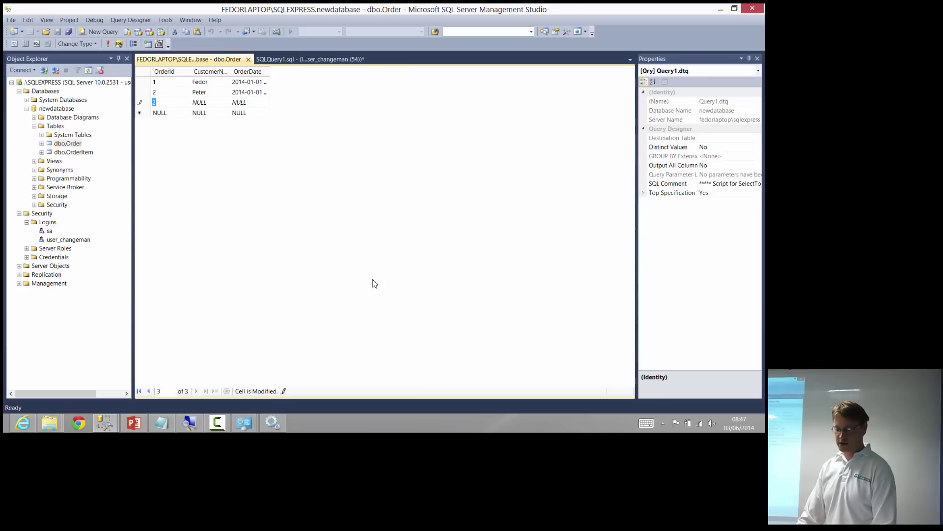
key(Tab)
text(dgdg)
key(Tab)
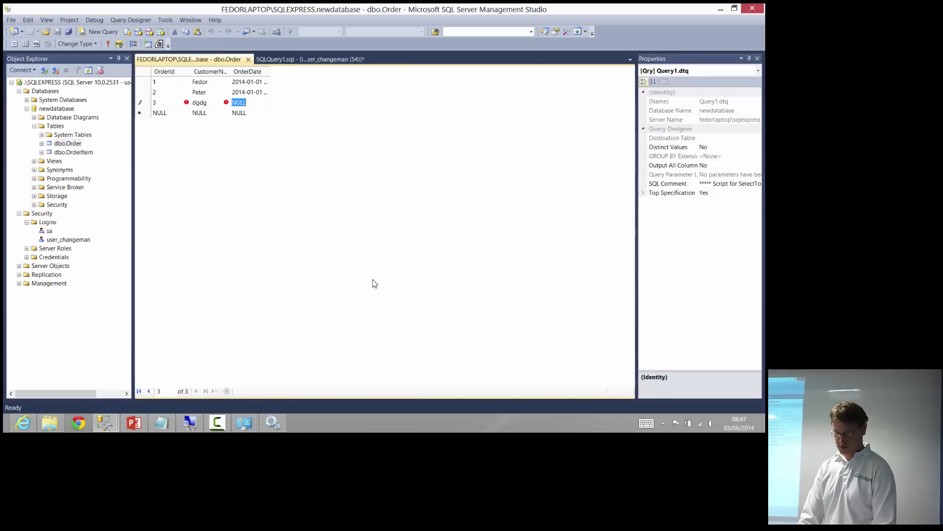
text(2014-01)
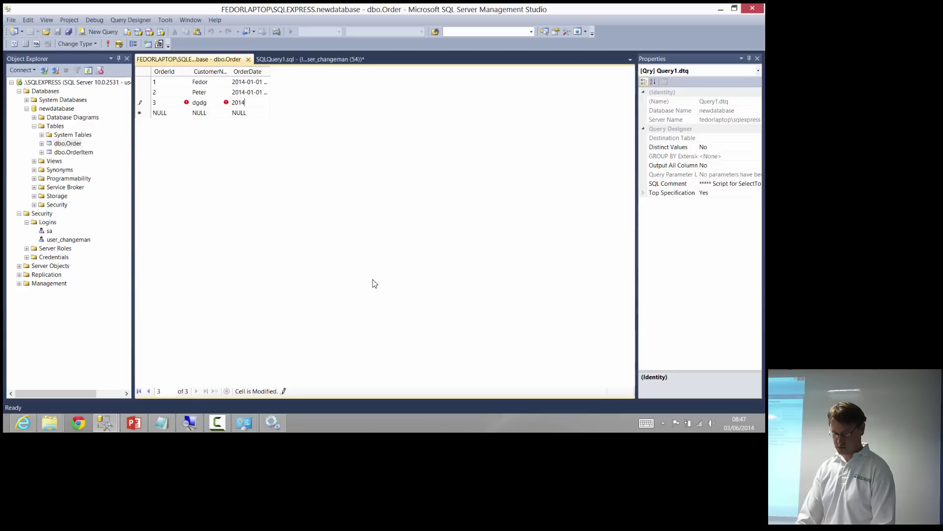
text(-01-0)
key(Return)
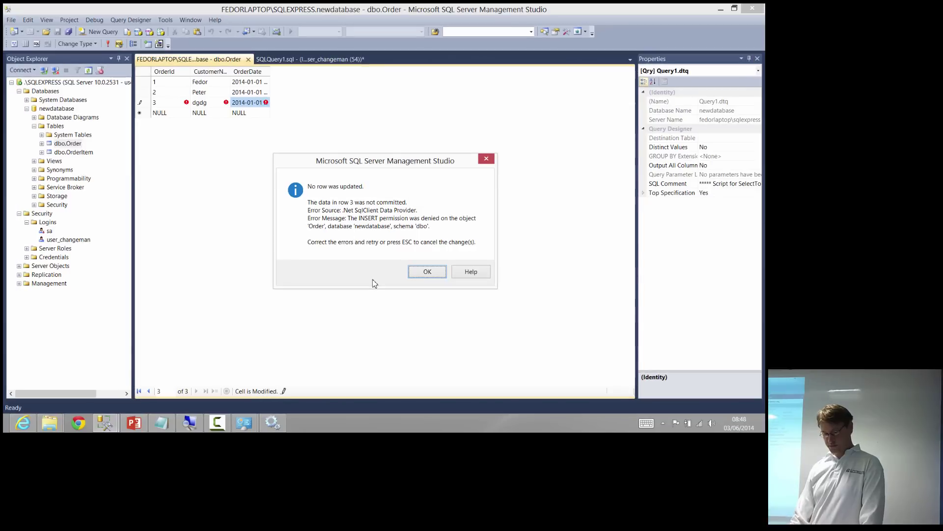
Dismiss the INSERT permission denied error and bring the superadmin query window forward
key(Return)
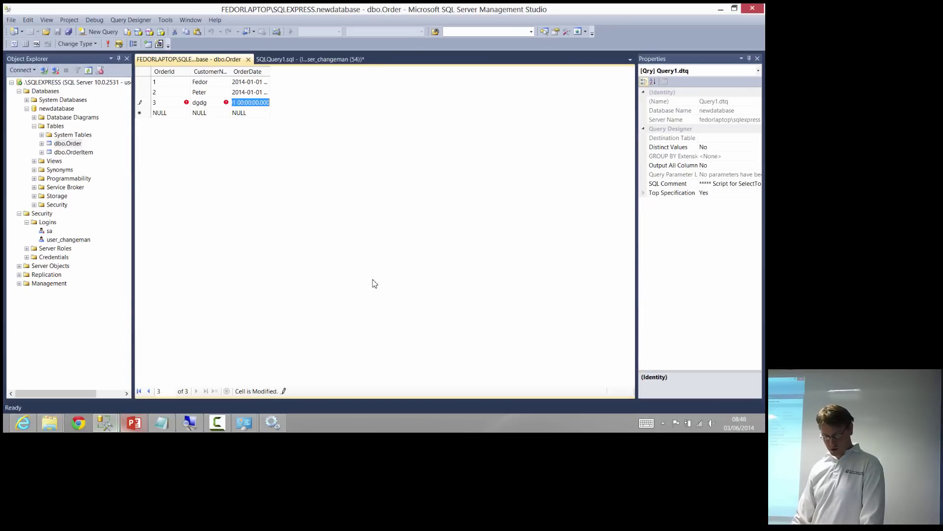
key(super+4)
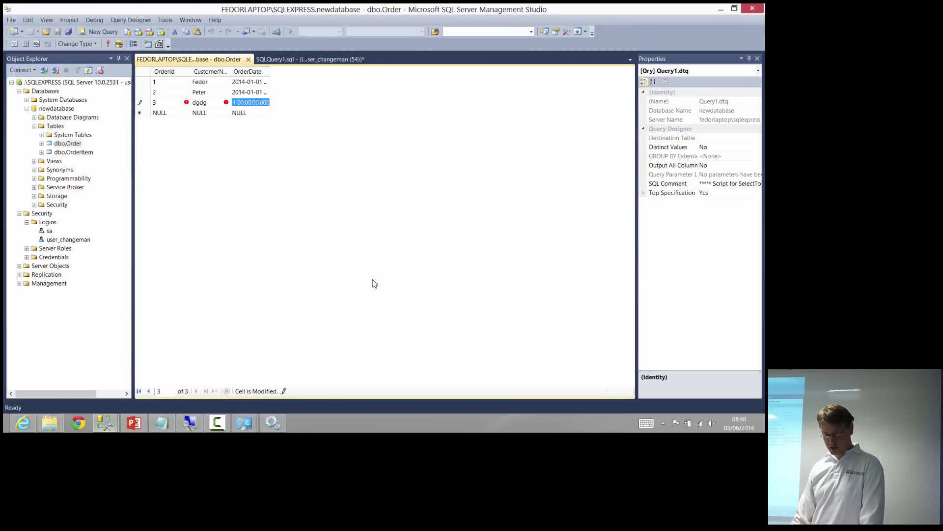
key(super+4)
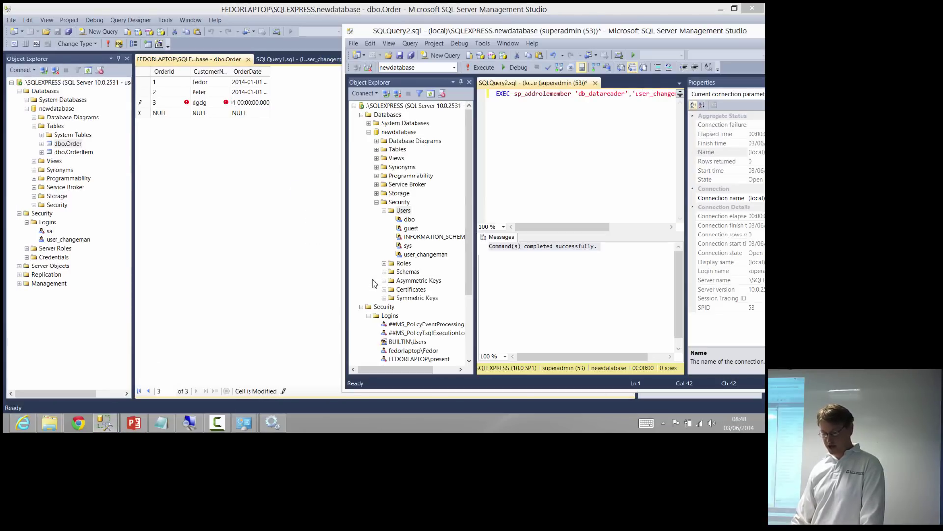
Maximize the superadmin window and open user_changeman's Properties on the Securables page
key(super+Up)
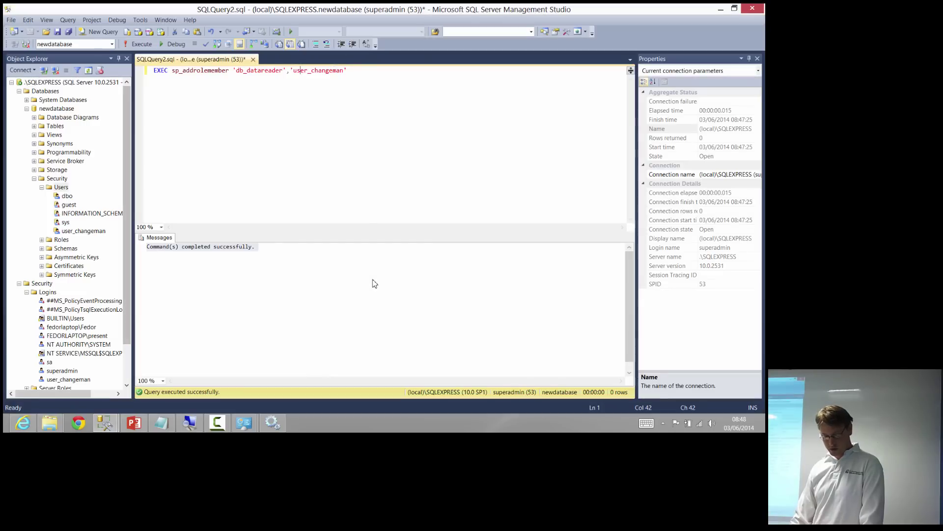
right_click(92, 231)
click(120, 333)
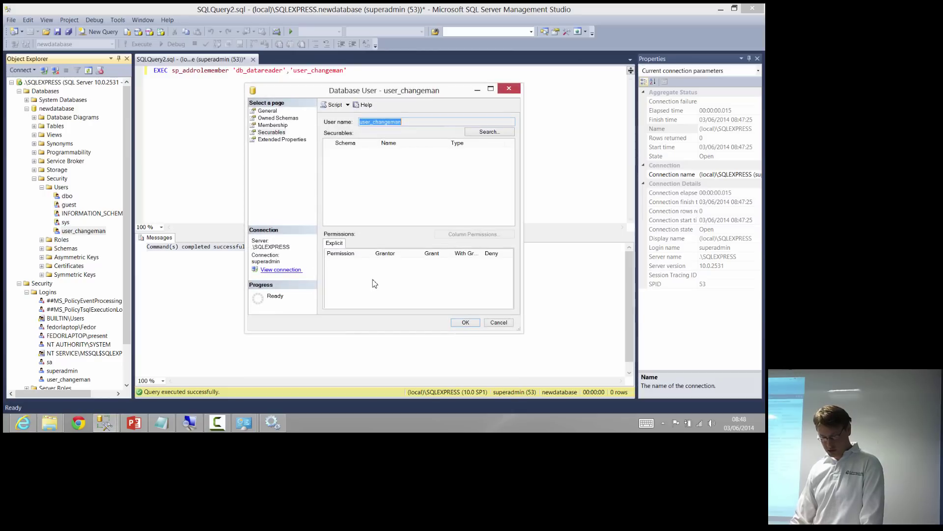
click(271, 132)
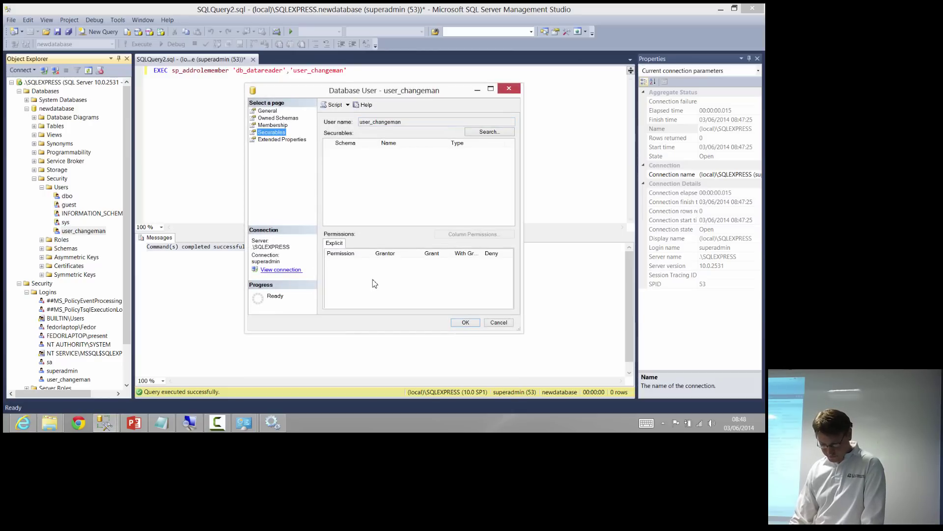
key(Up)
key(Down)
Add the table dbo.Order as a securable for user_changeman
click(490, 131)
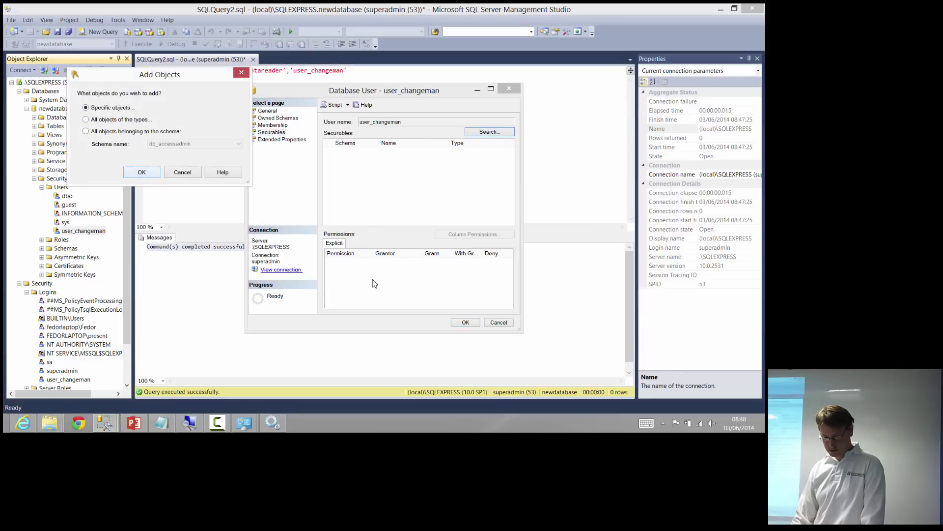
key(Return)
key(Tab)
key(Return)
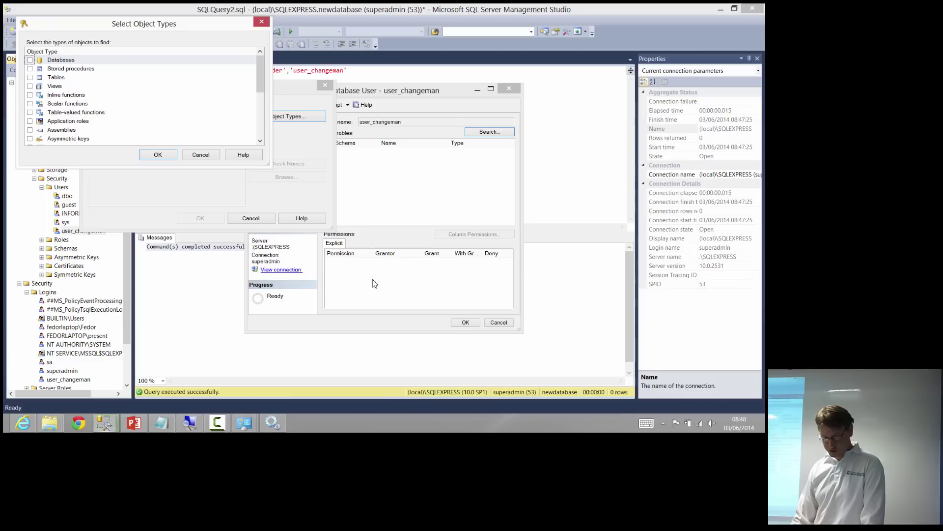
key(Down)
key(Down)
key(space)
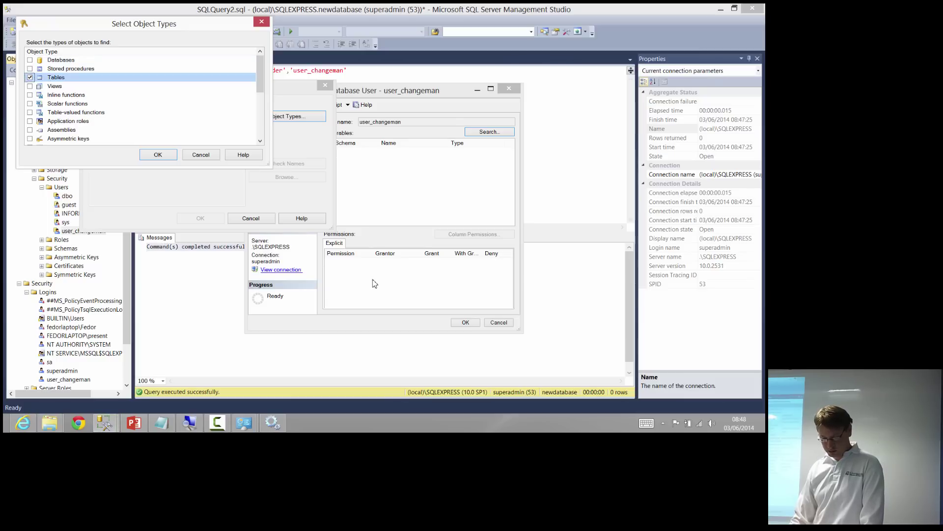
key(Return)
key(alt+b)
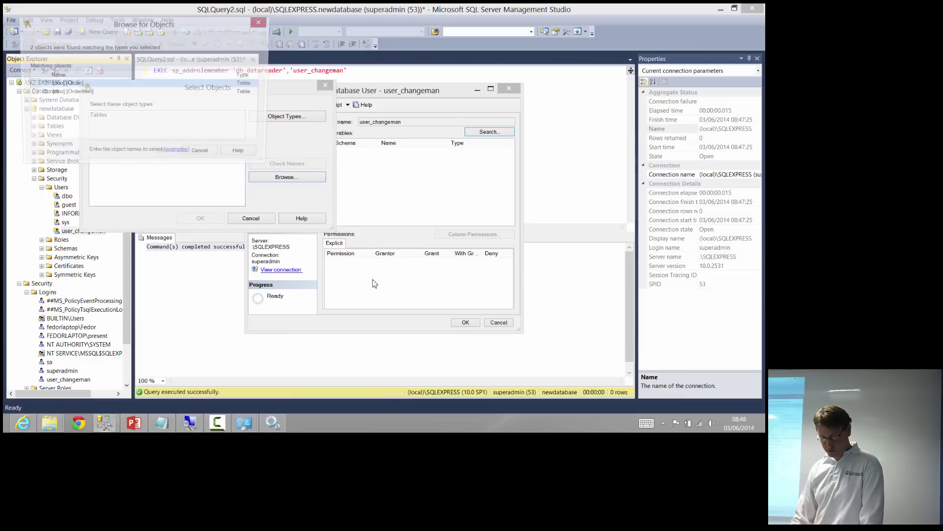
key(space)
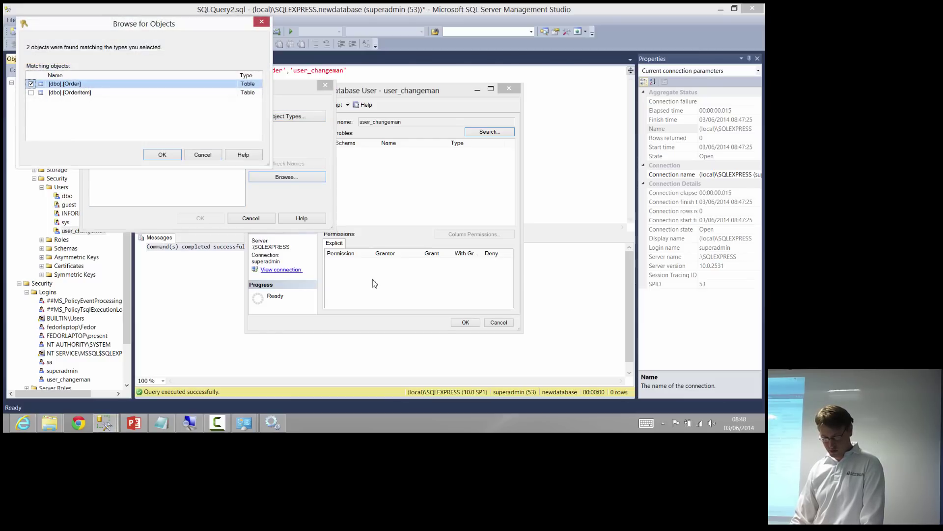
key(Return)
key(Return)
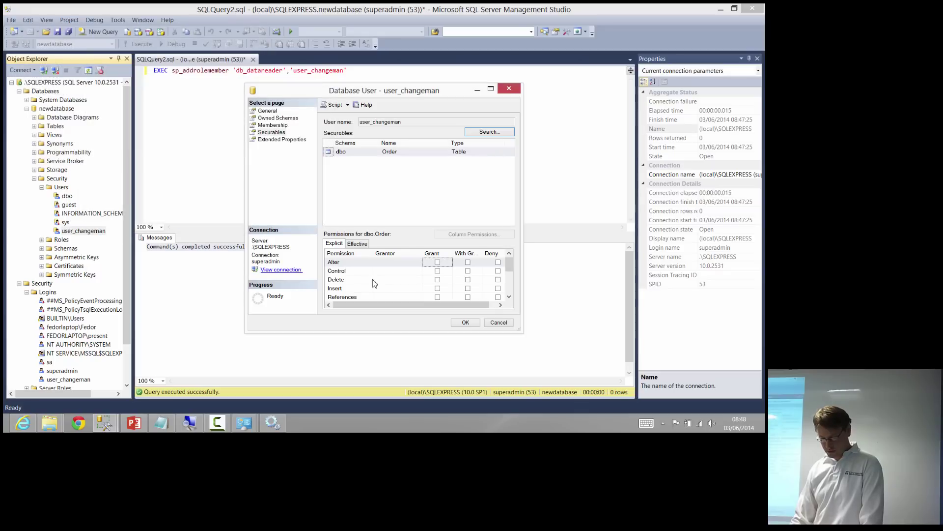
Grant Insert and Select on dbo.Order and apply the user properties
key(Tab)
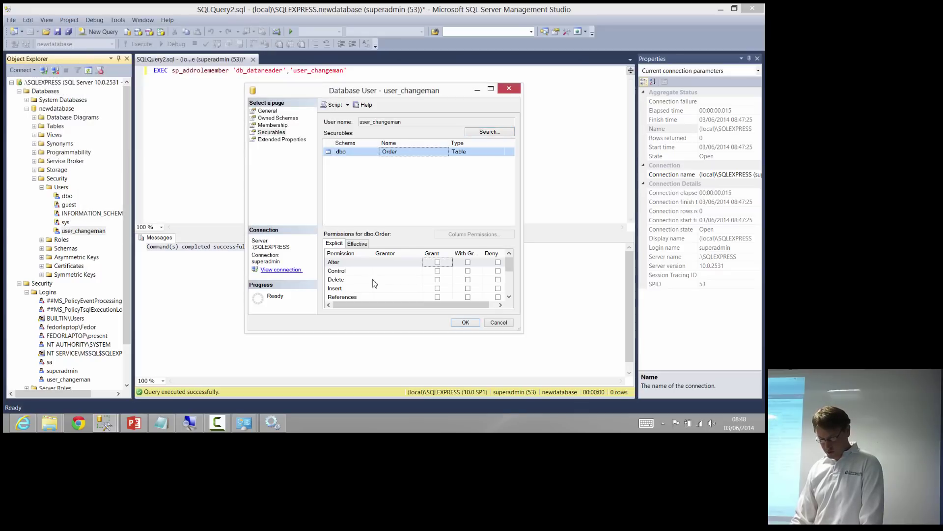
key(Tab)
key(Down)
key(Down)
key(Down)
key(space)
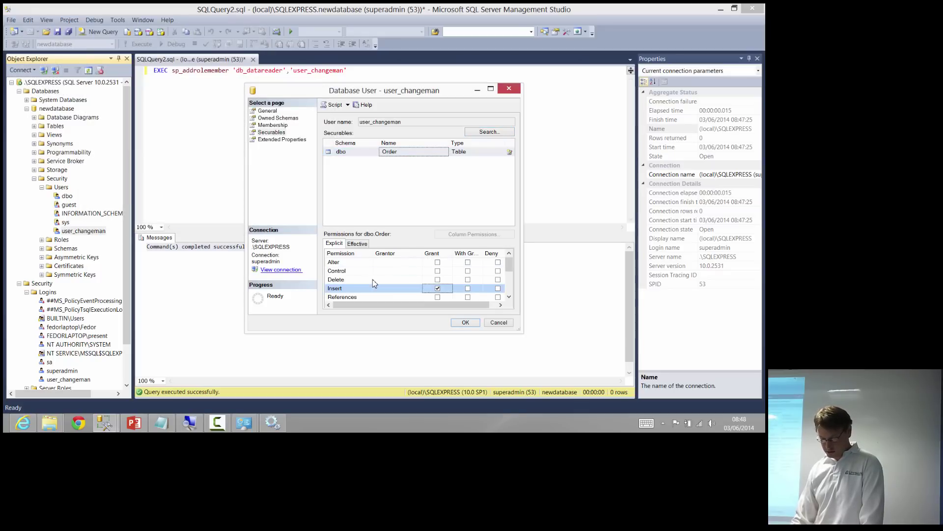
scroll(372, 280, down, 3)
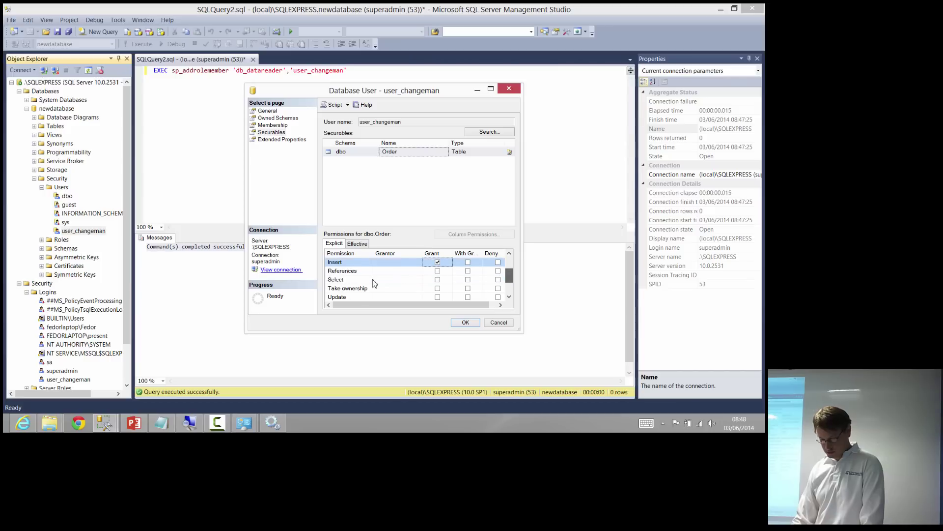
click(372, 280)
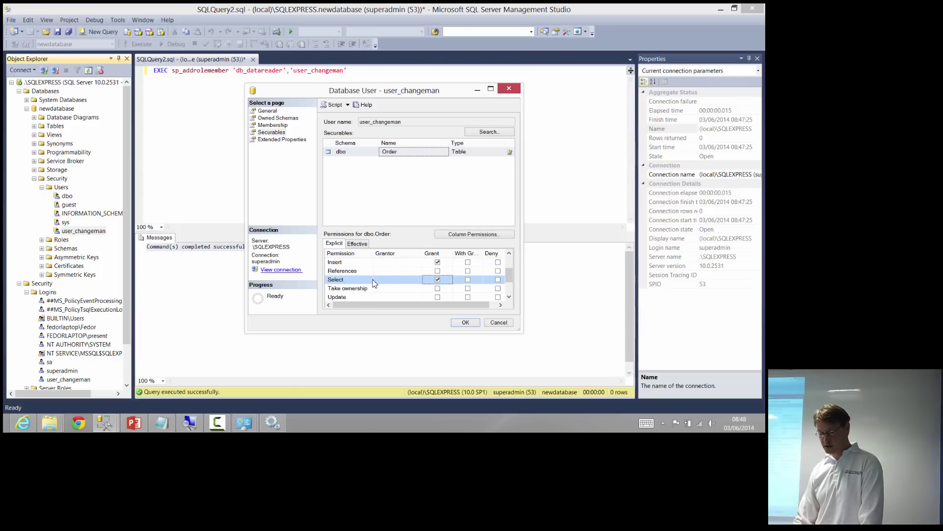
key(Return)
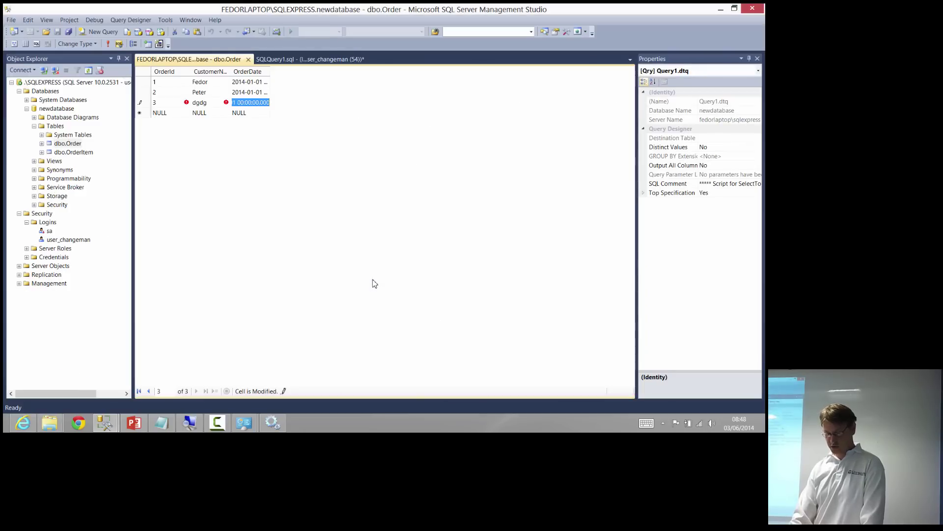
Save Order row 3 (dgdg, 2014-01-01), try deleting it without permission, then switch to superadmin
key(shift+Tab)
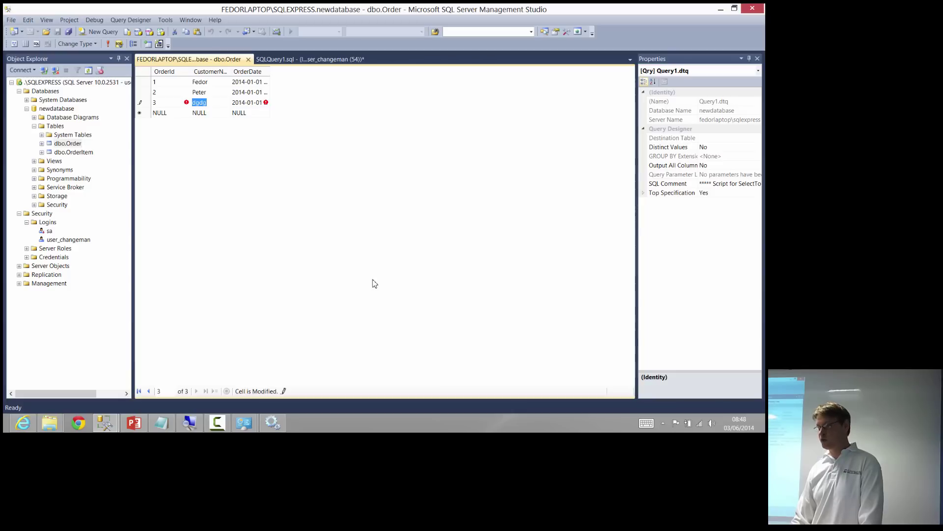
key(Down)
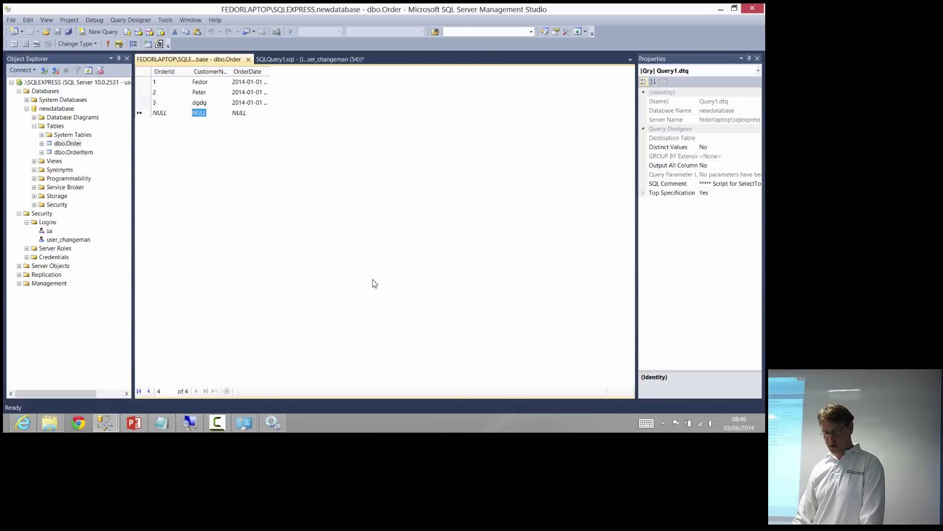
key(Up)
key(shift+space)
key(Delete)
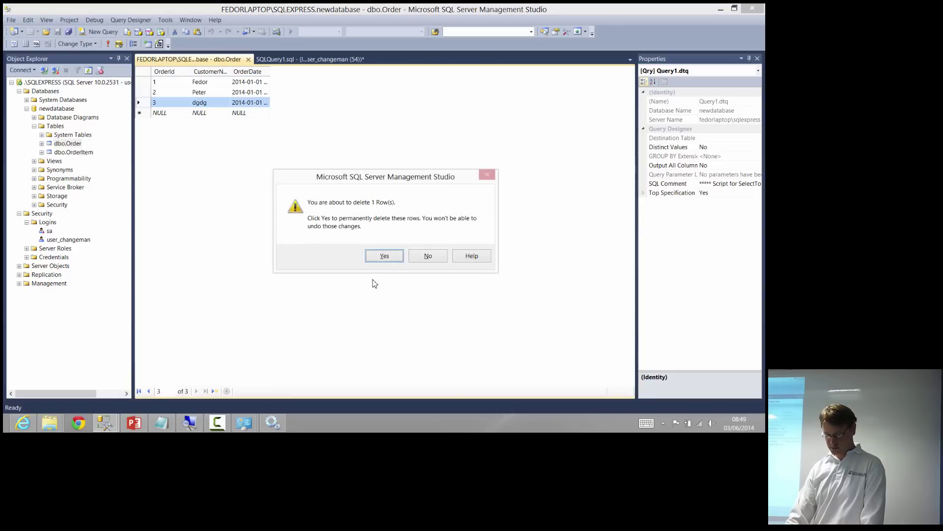
key(Return)
key(alt+Tab)
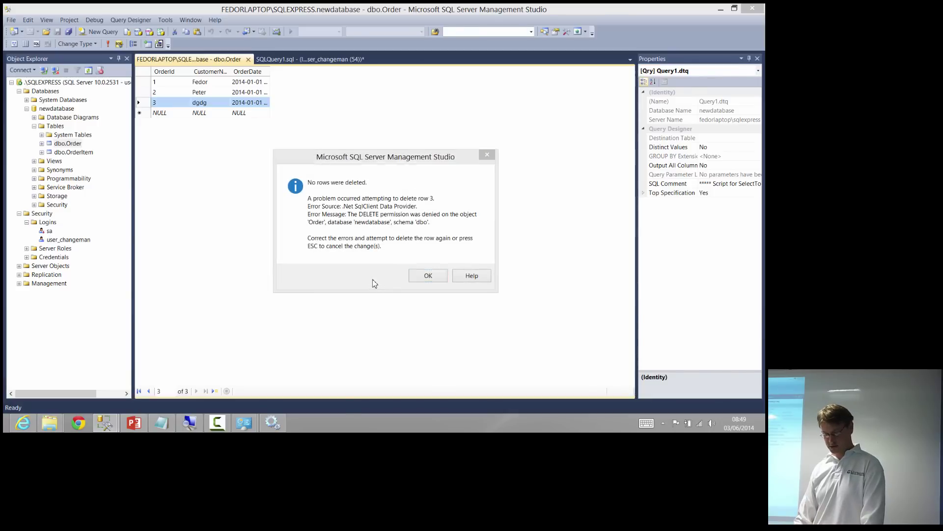
key(alt+h)
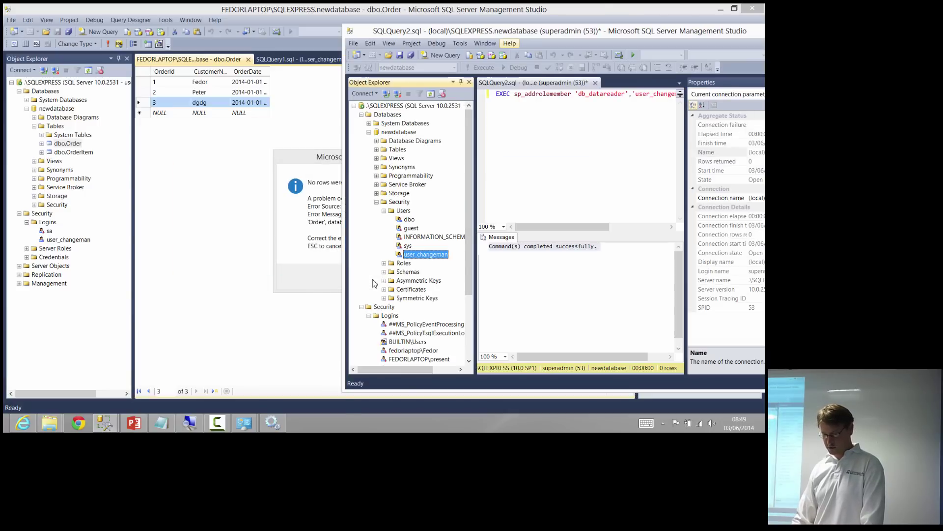
Grant user_changeman Delete on dbo.Order through the user's Properties Securables page
key(Escape)
key(super+Up)
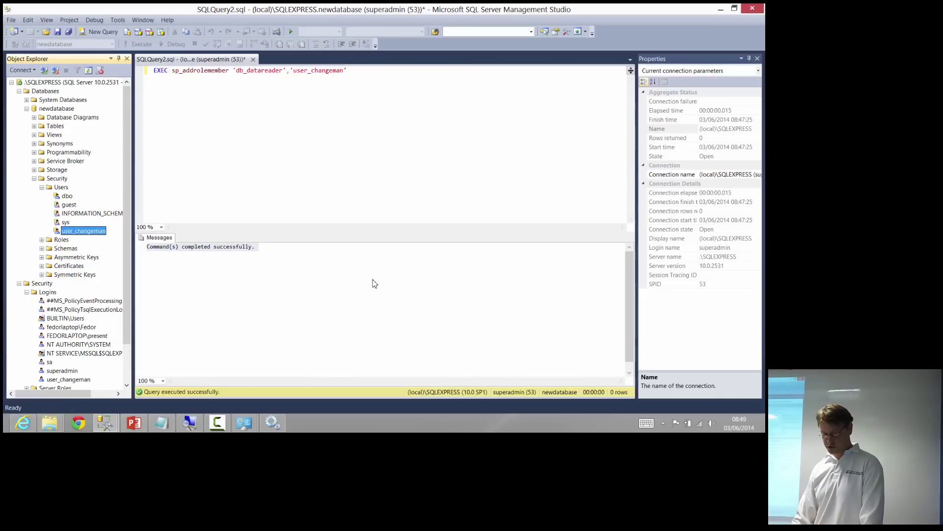
key(shift+F10)
key(Down)
key(Return)
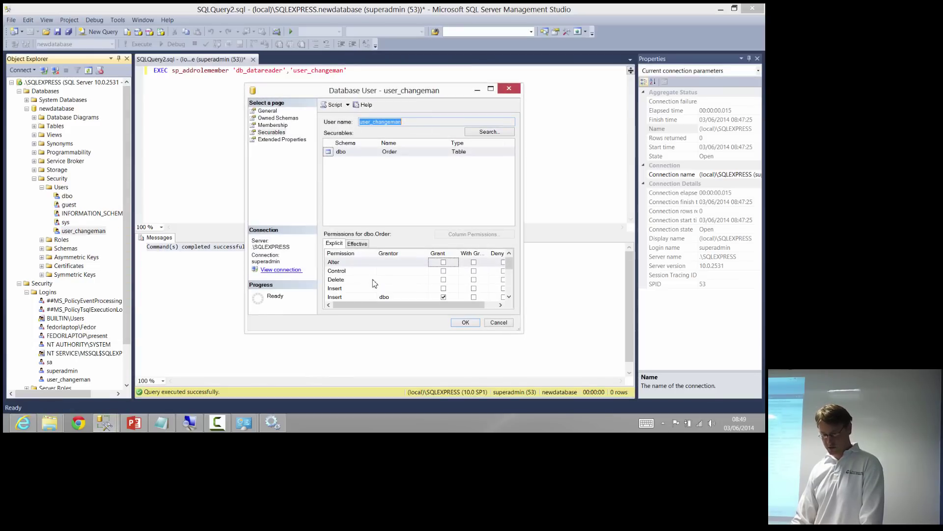
key(Tab)
click(373, 280)
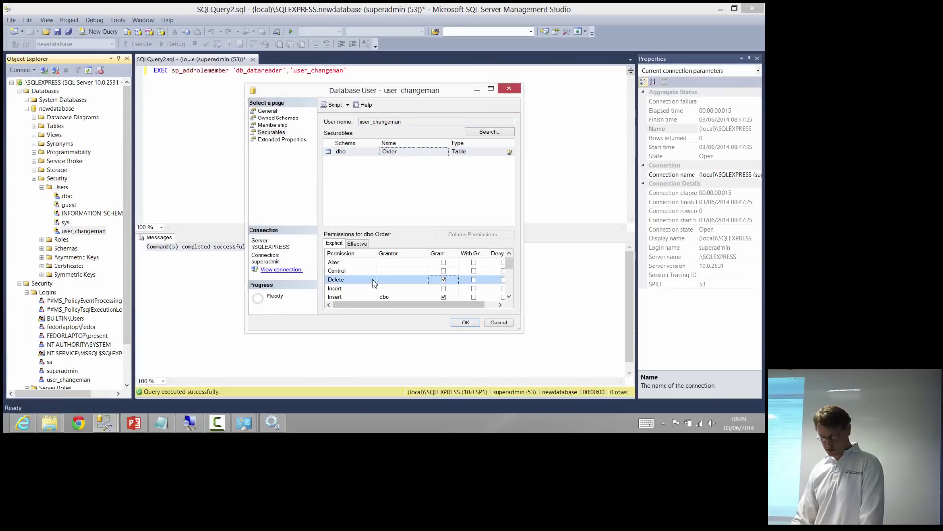
key(Escape)
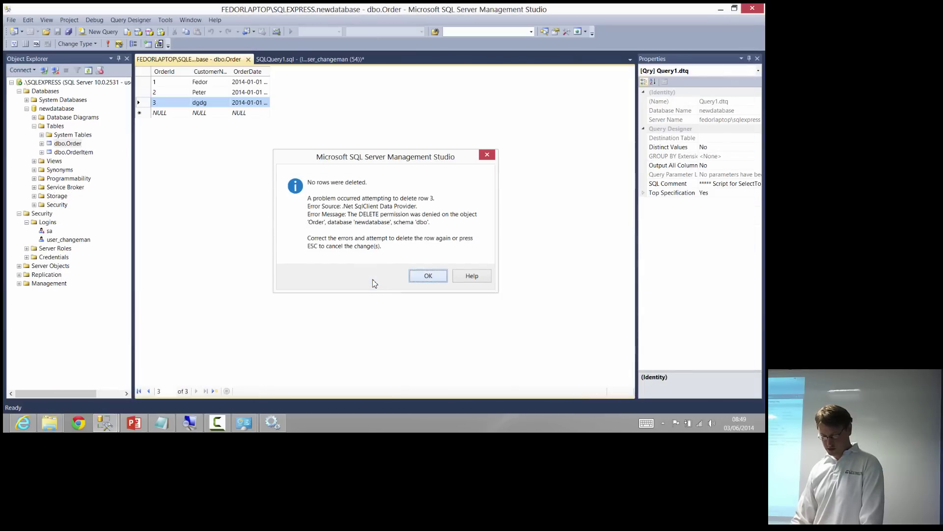
Dismiss the earlier failed-delete message and delete the dgdg row 3, confirming Yes
key(Return)
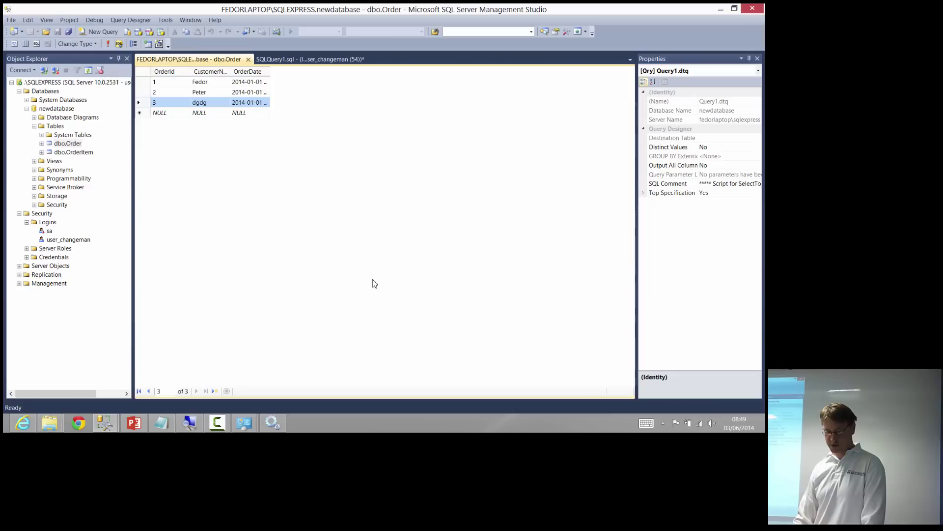
key(Delete)
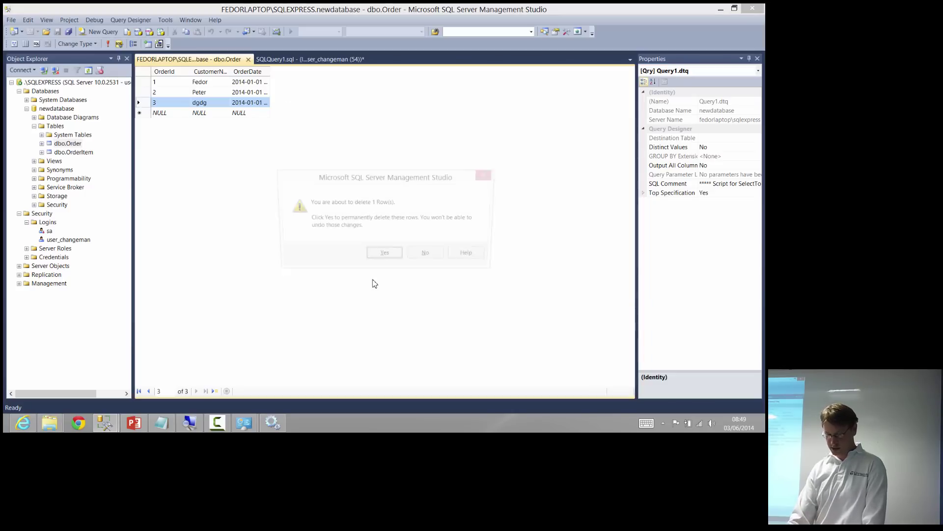
key(Return)
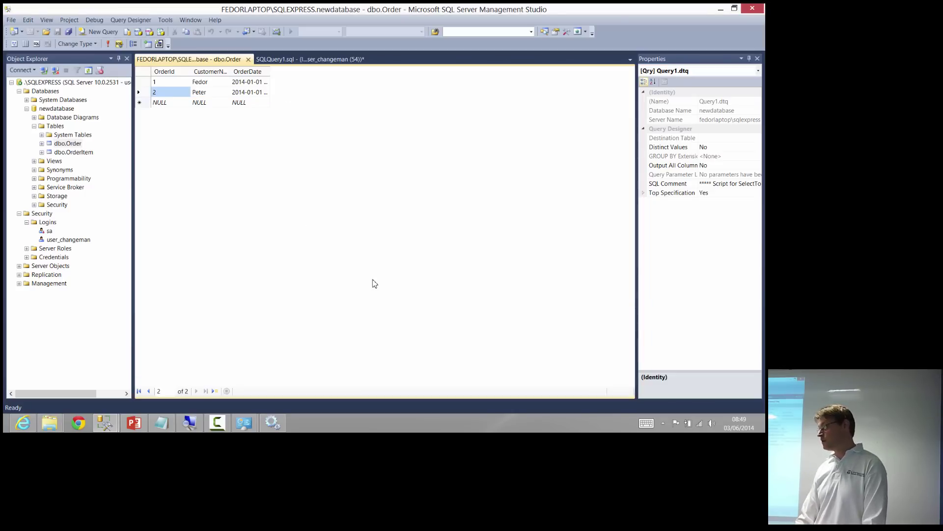